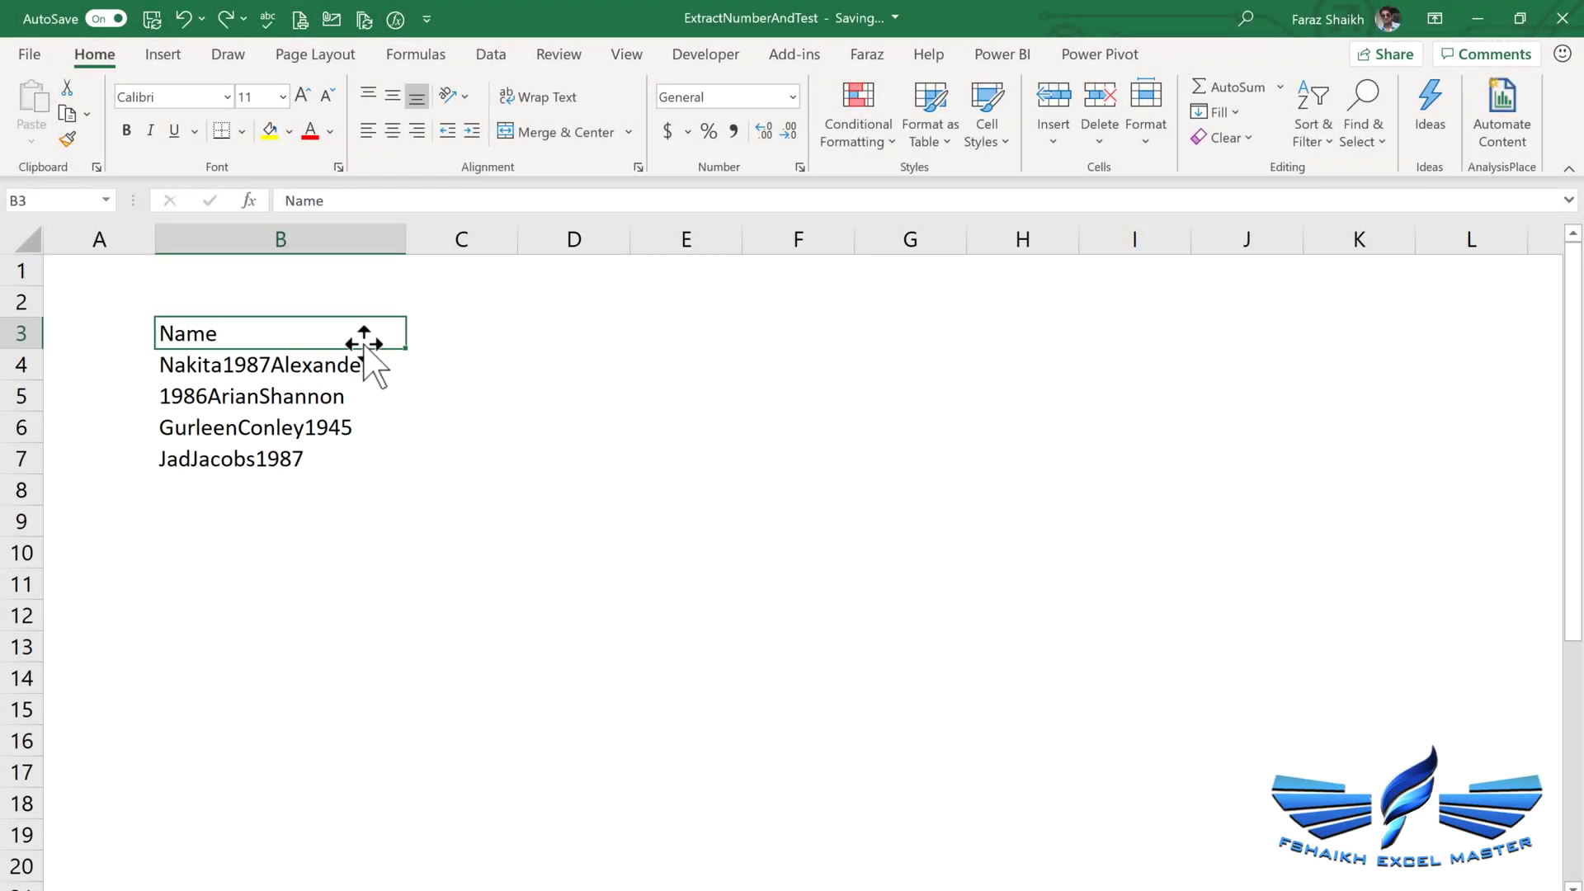
# Step: Convert the Name list in B3:B7 into a table with headers
pyautogui.hotkey('ctrl', 't')
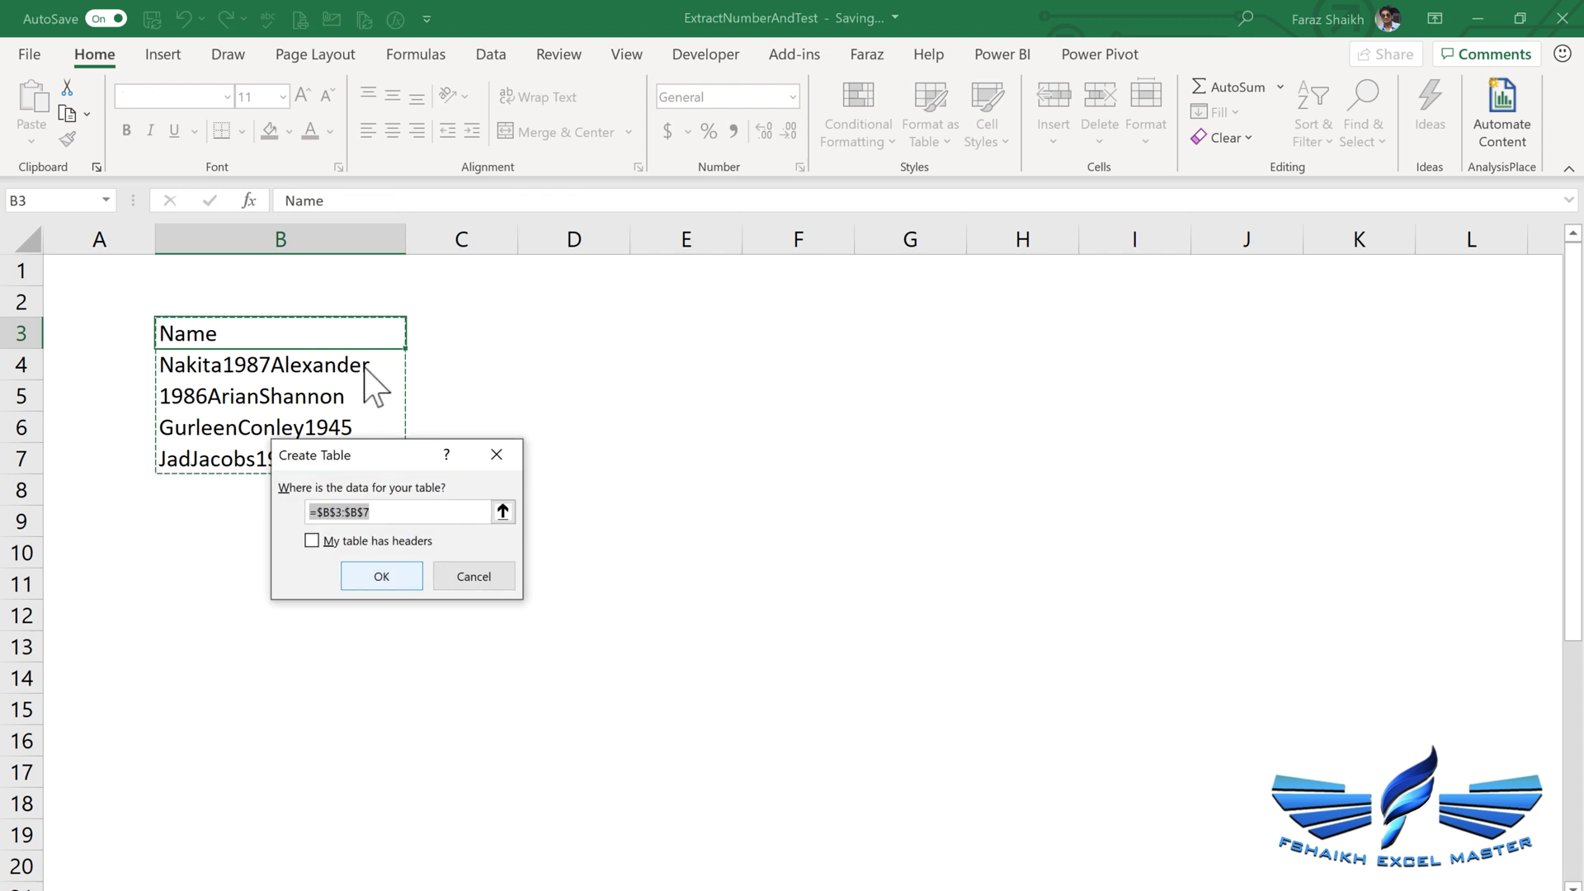
pyautogui.click(367, 541)
pyautogui.click(378, 578)
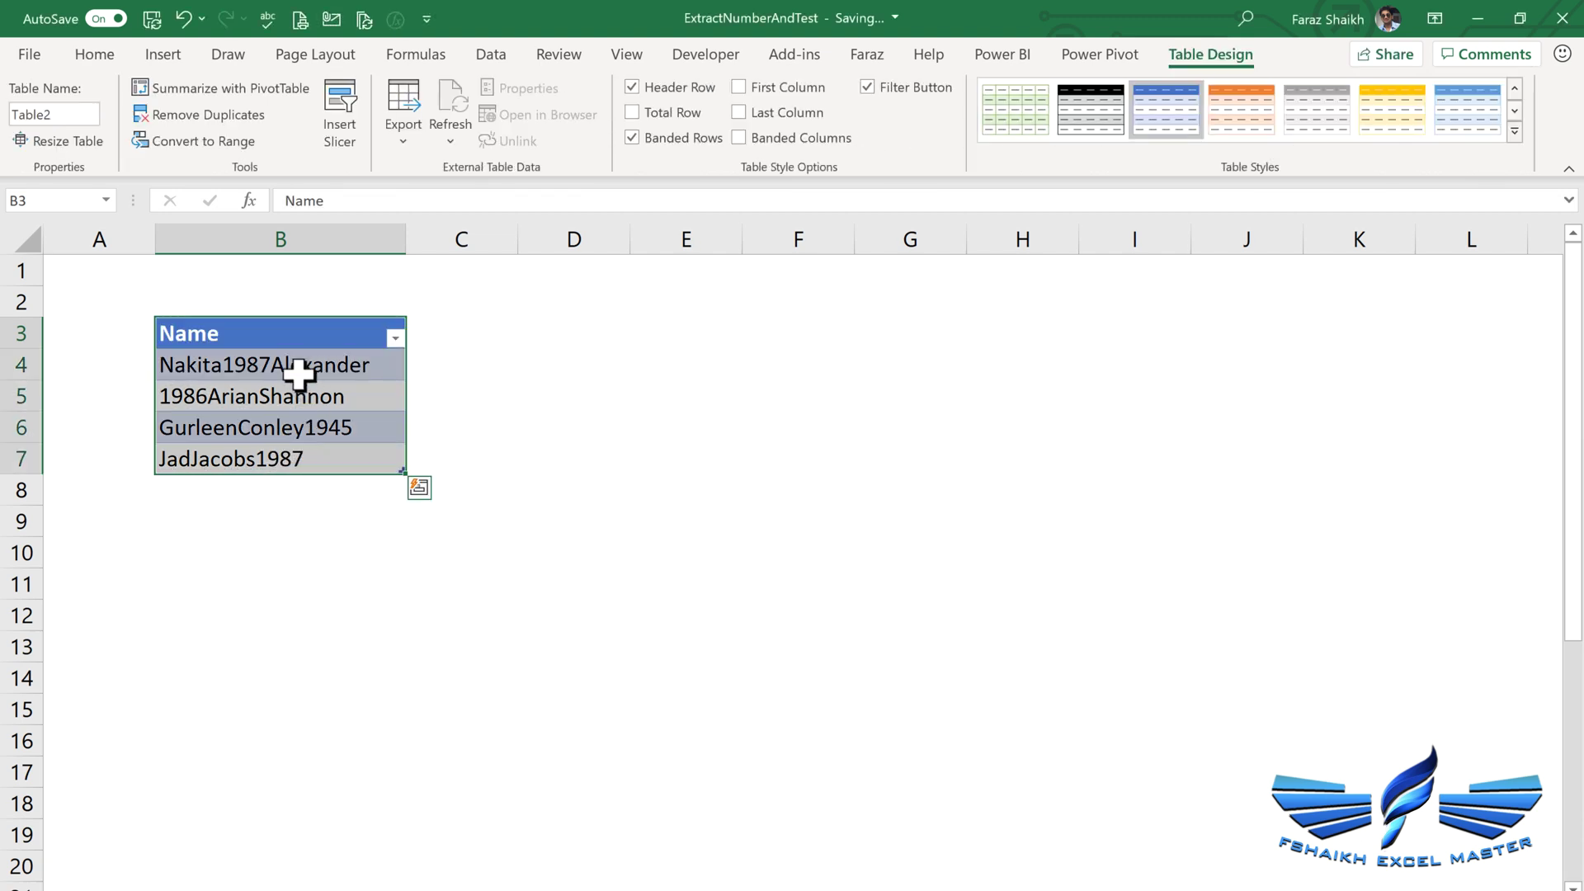
# Step: Rename the new table from Table2 to myData
pyautogui.click(75, 116)
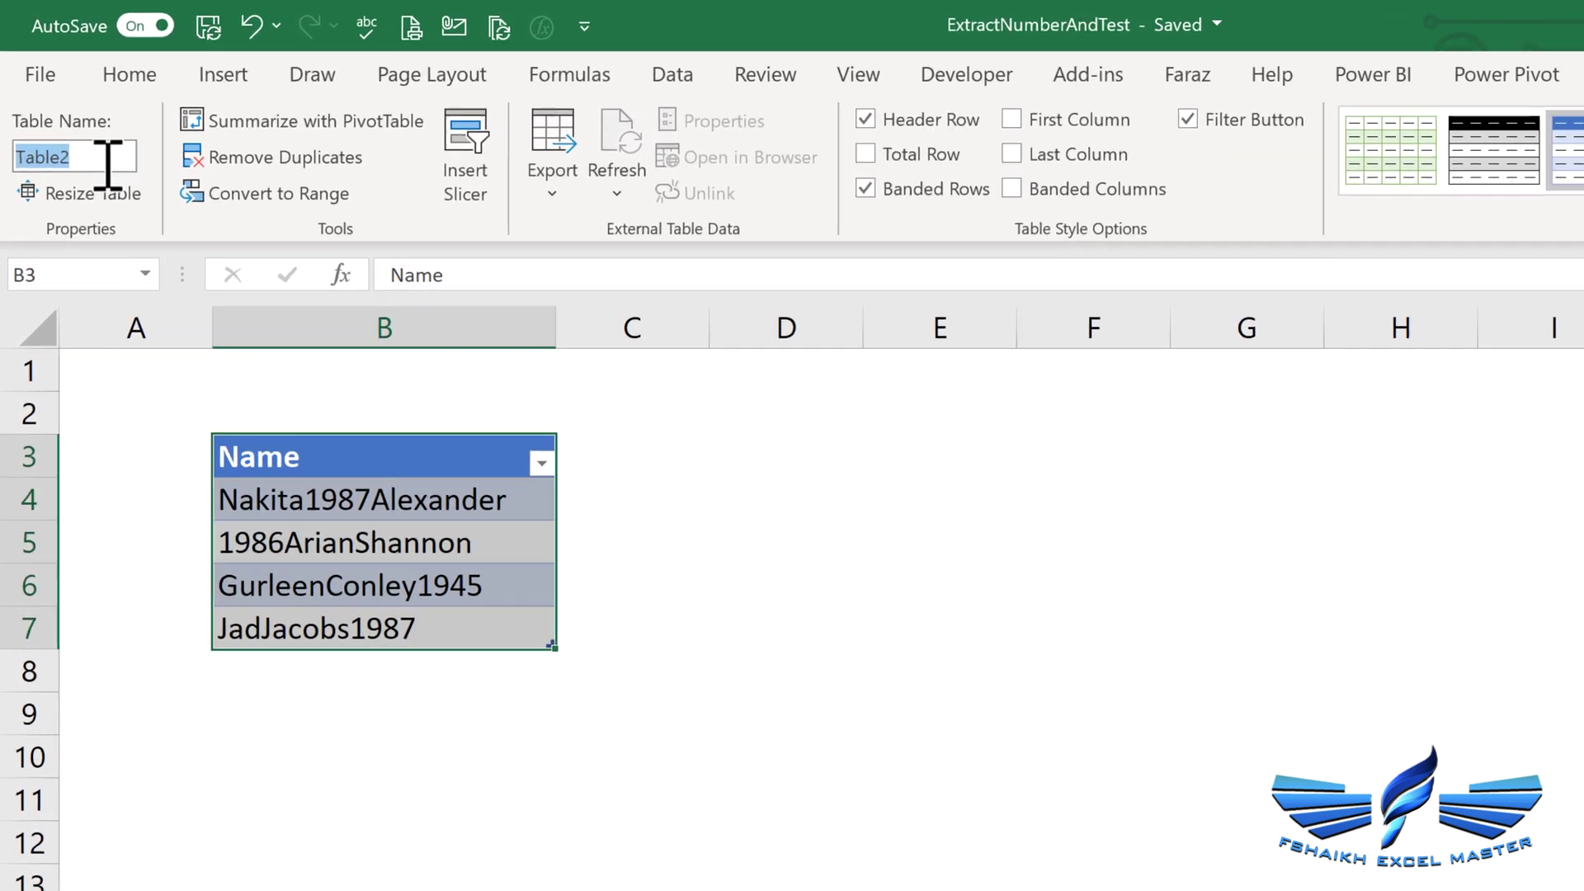
pyautogui.write('myData')
pyautogui.press('Return')
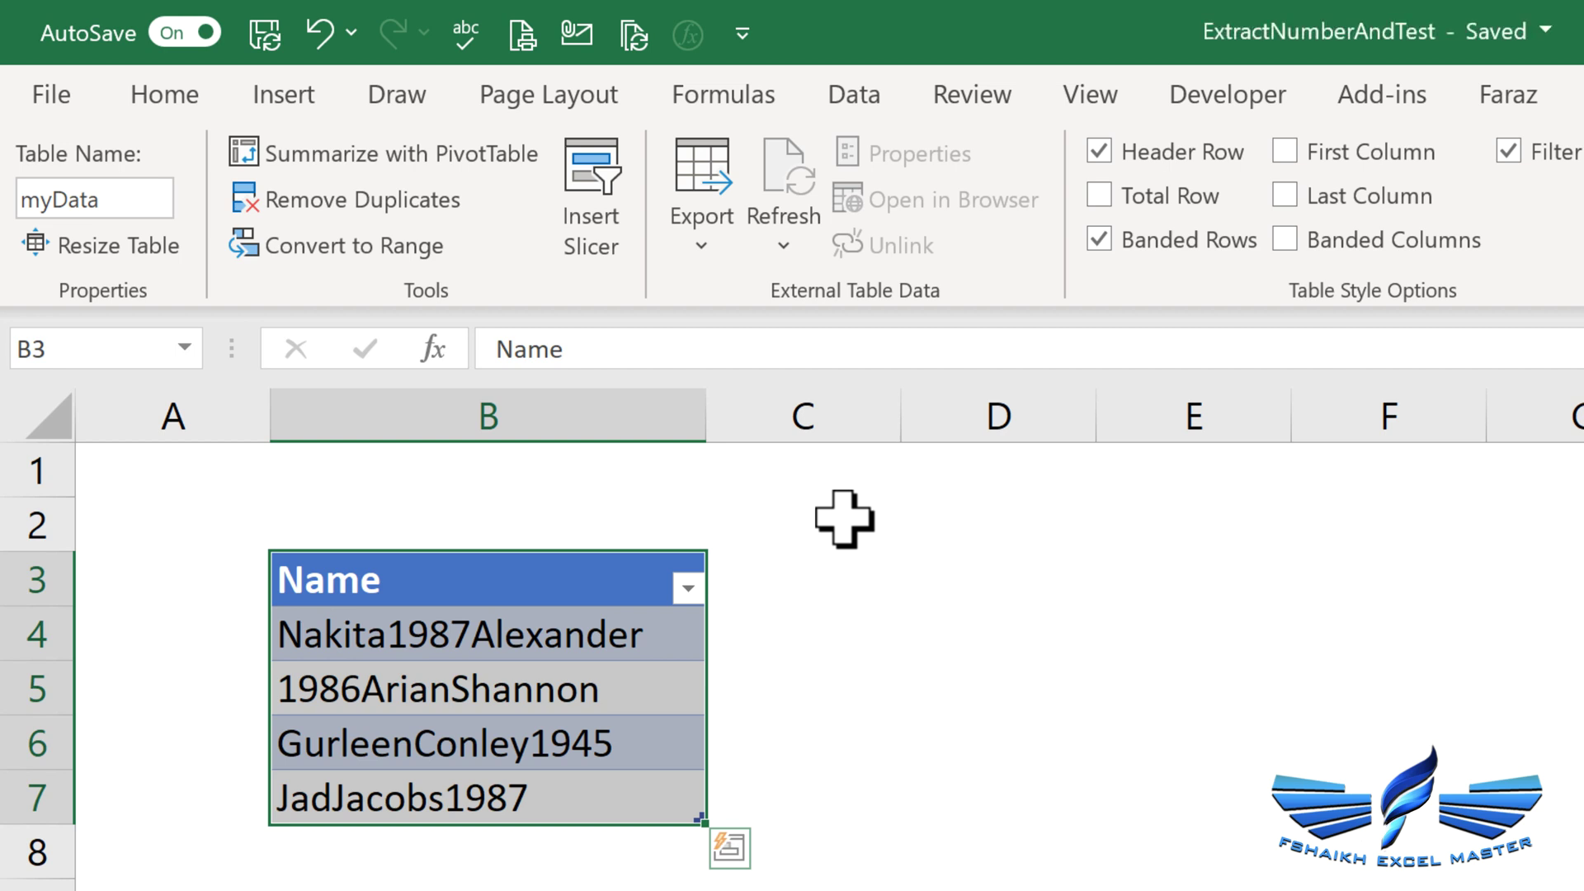
# Step: Load myData into Power Query, delete the Changed Type step, and add an Index column starting at 1
pyautogui.click(878, 96)
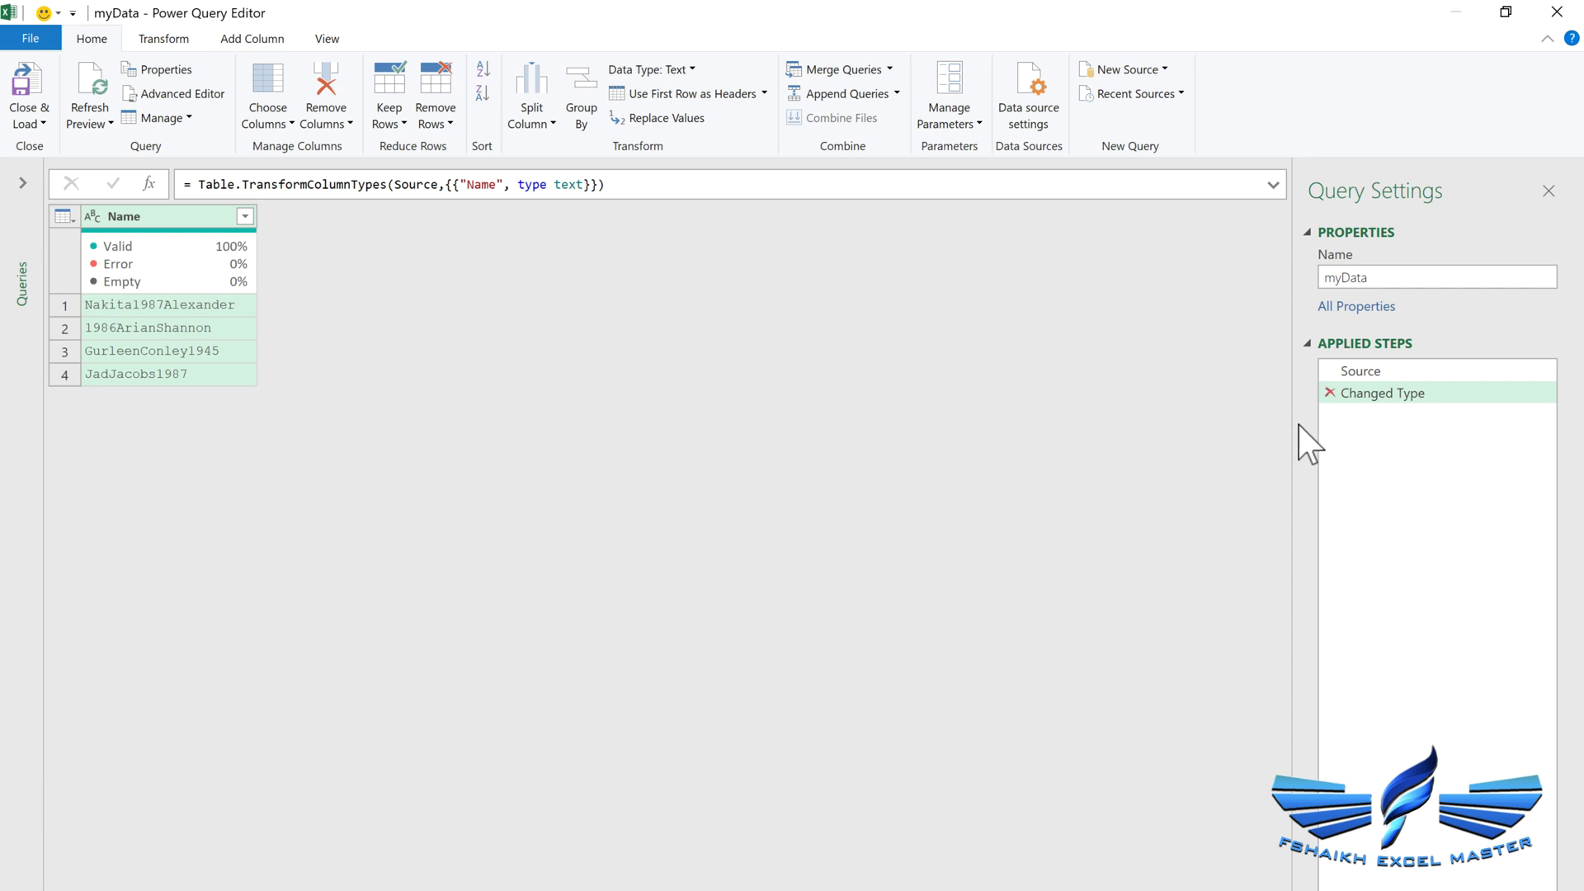
pyautogui.click(1330, 394)
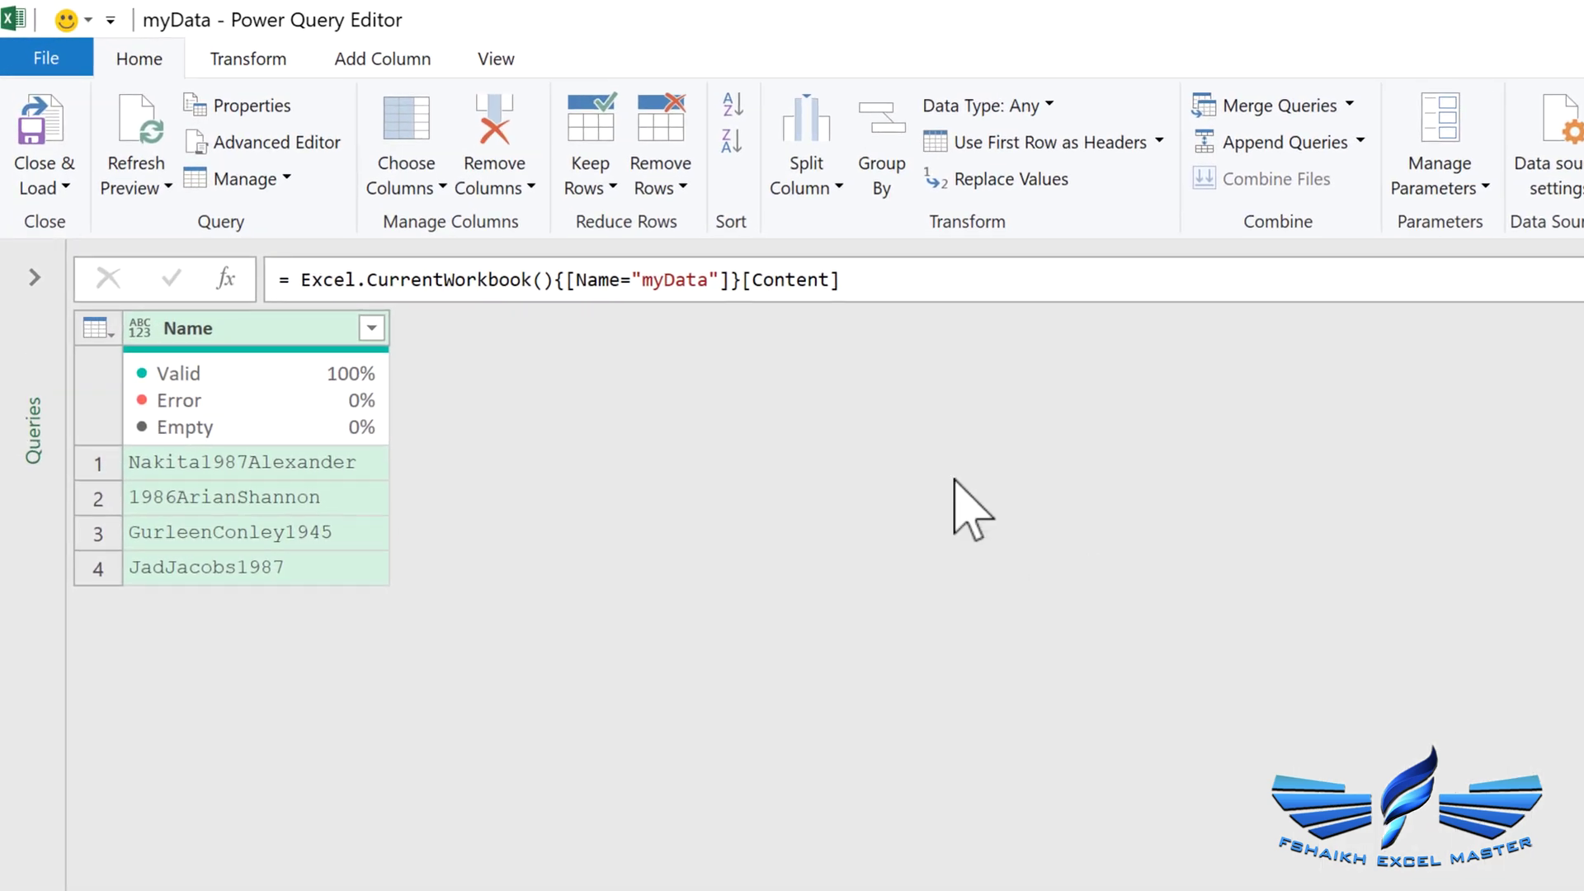
pyautogui.click(403, 59)
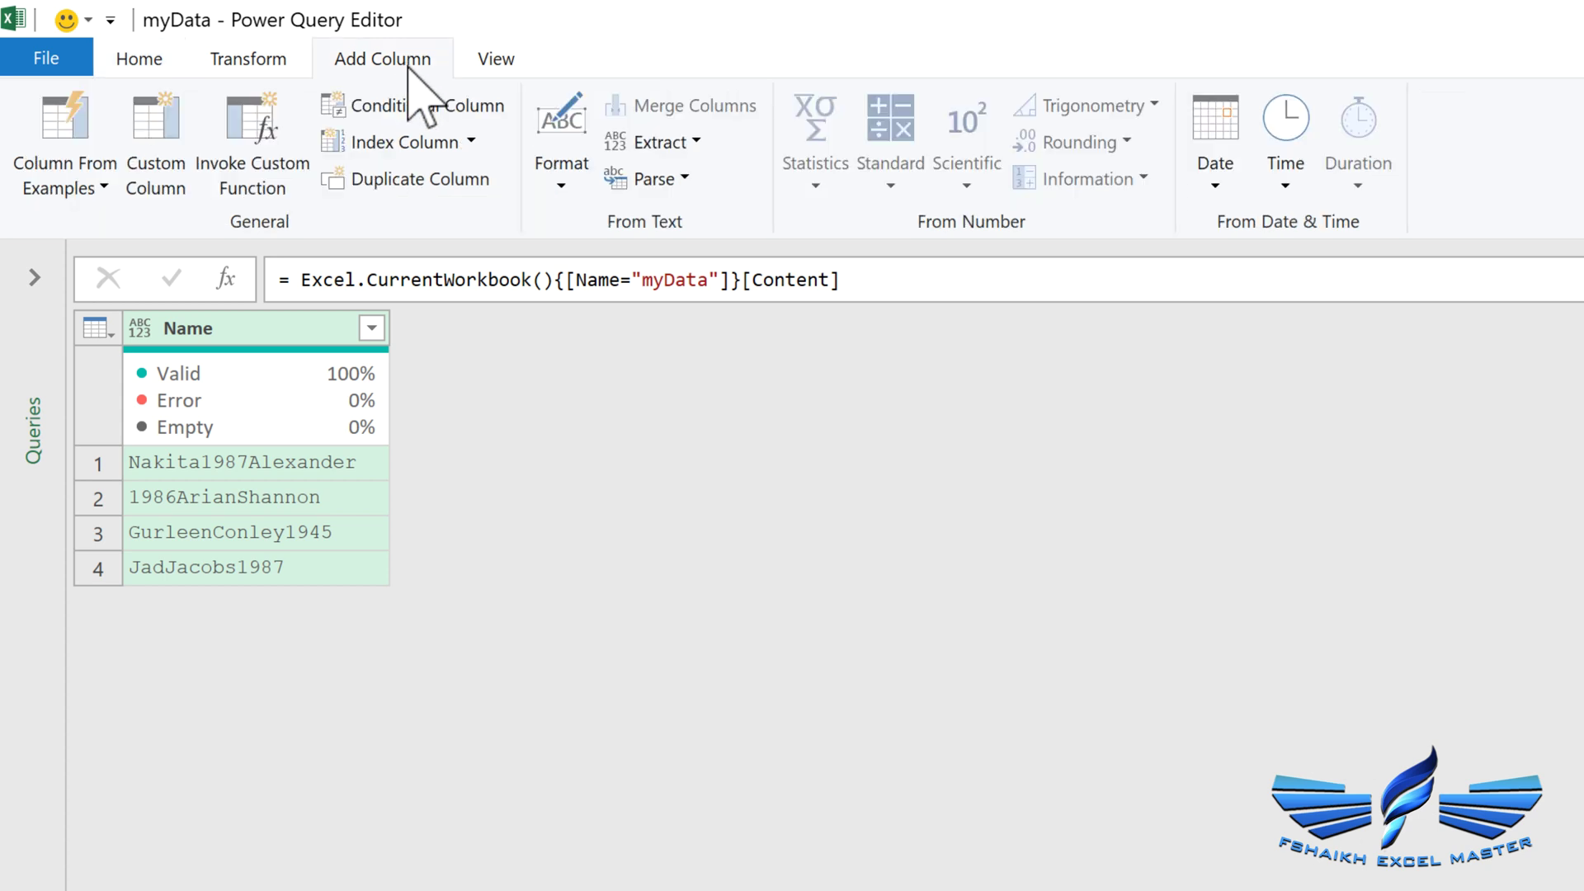
pyautogui.click(471, 142)
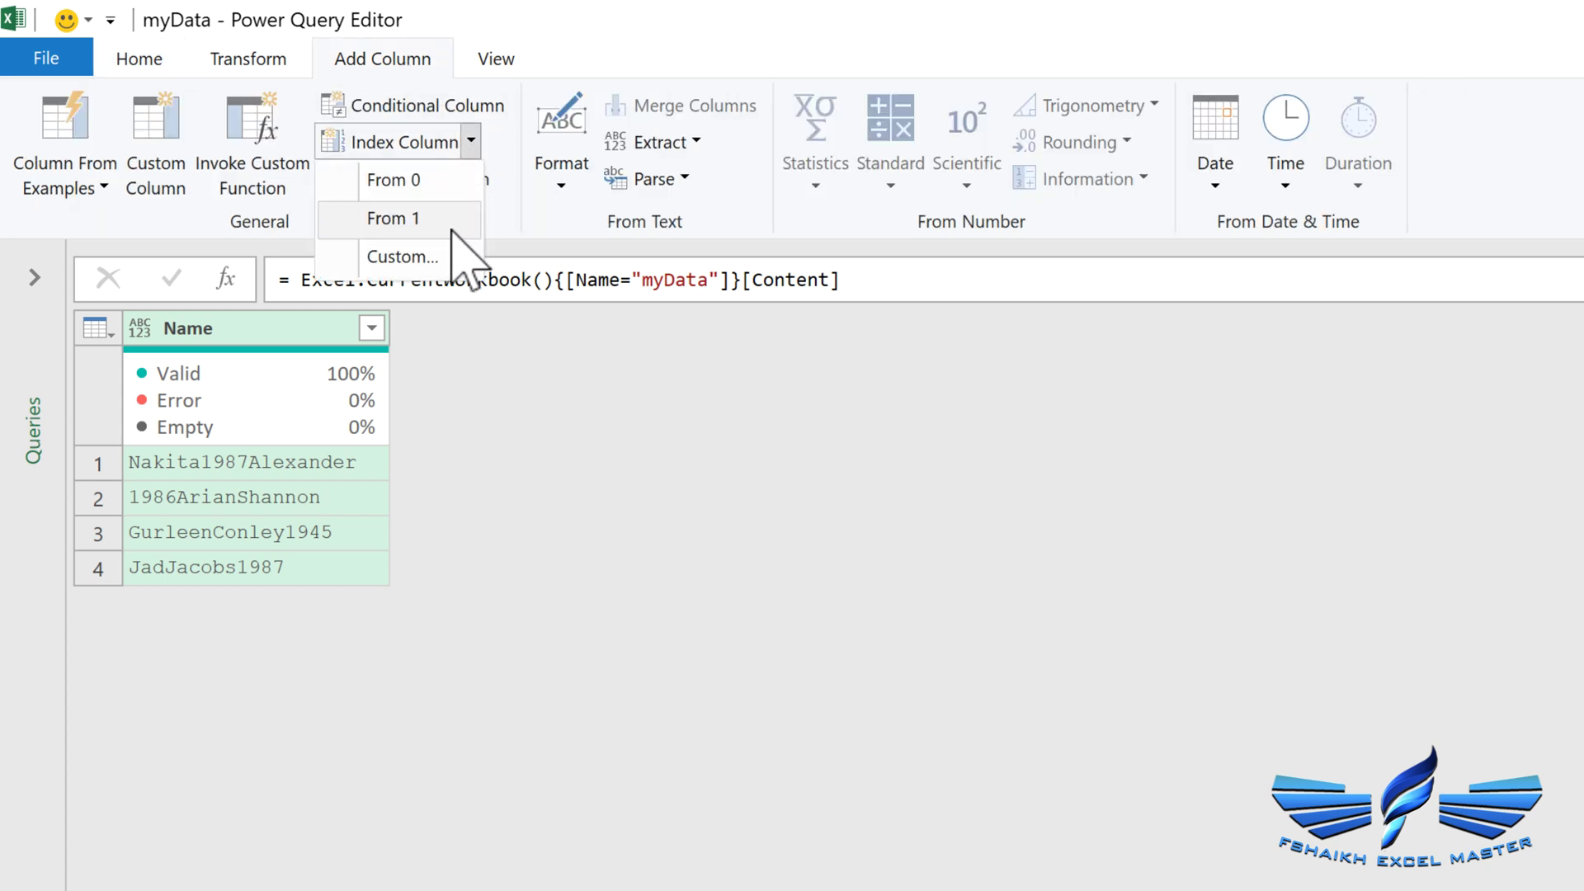
pyautogui.click(453, 224)
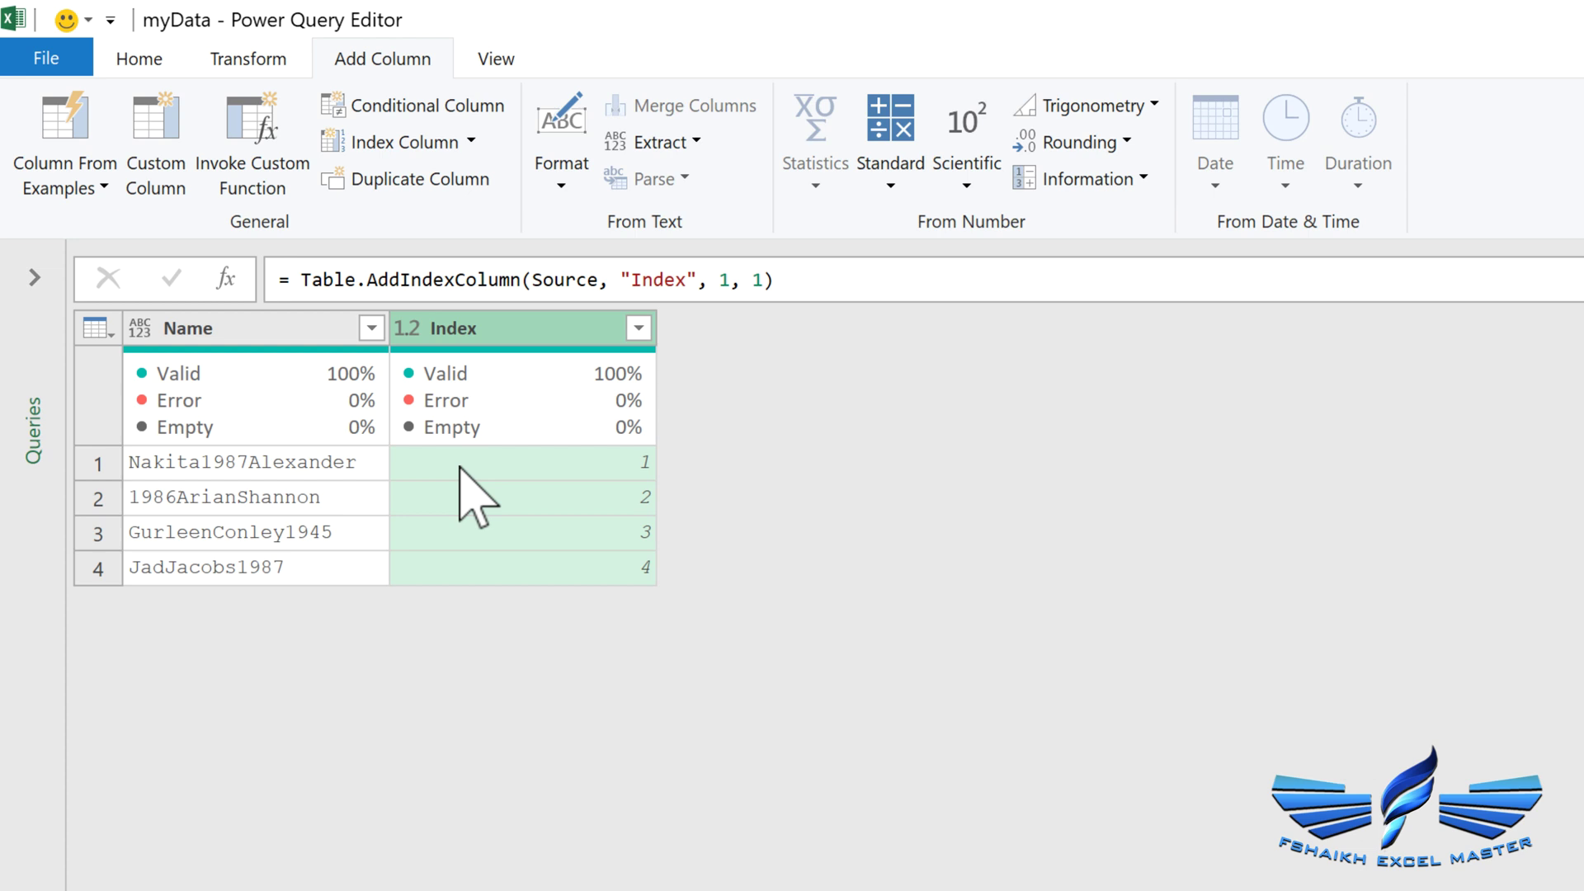
# Step: Create a custom column named SplitRows with the formula = Text.ToList([Name])
pyautogui.click(165, 137)
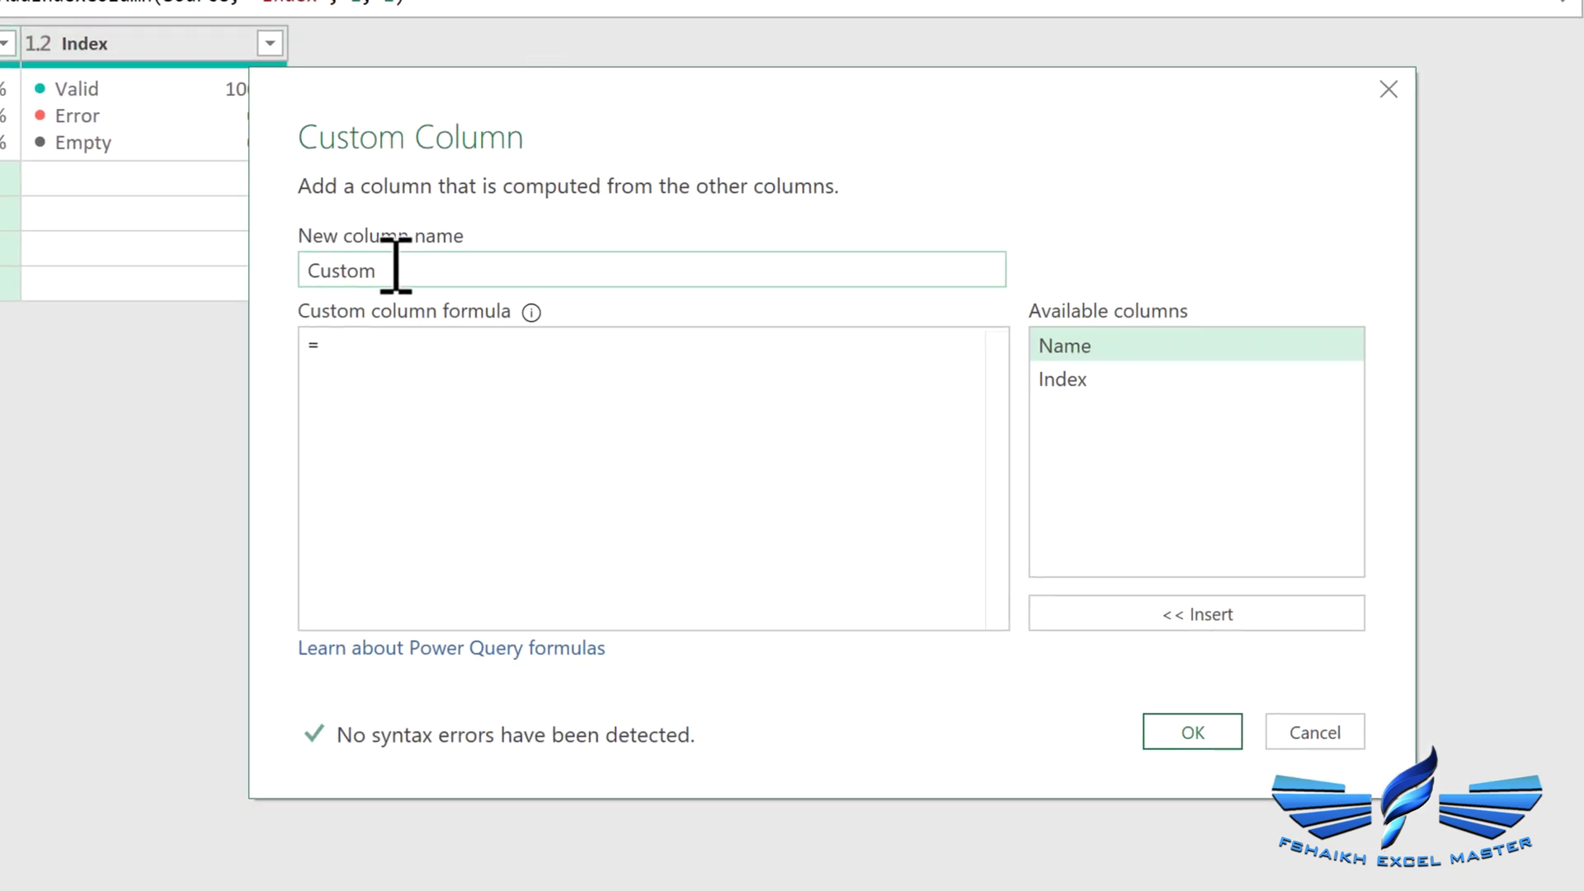
pyautogui.doubleClick(396, 270)
pyautogui.write('SplitRows')
pyautogui.click(632, 437)
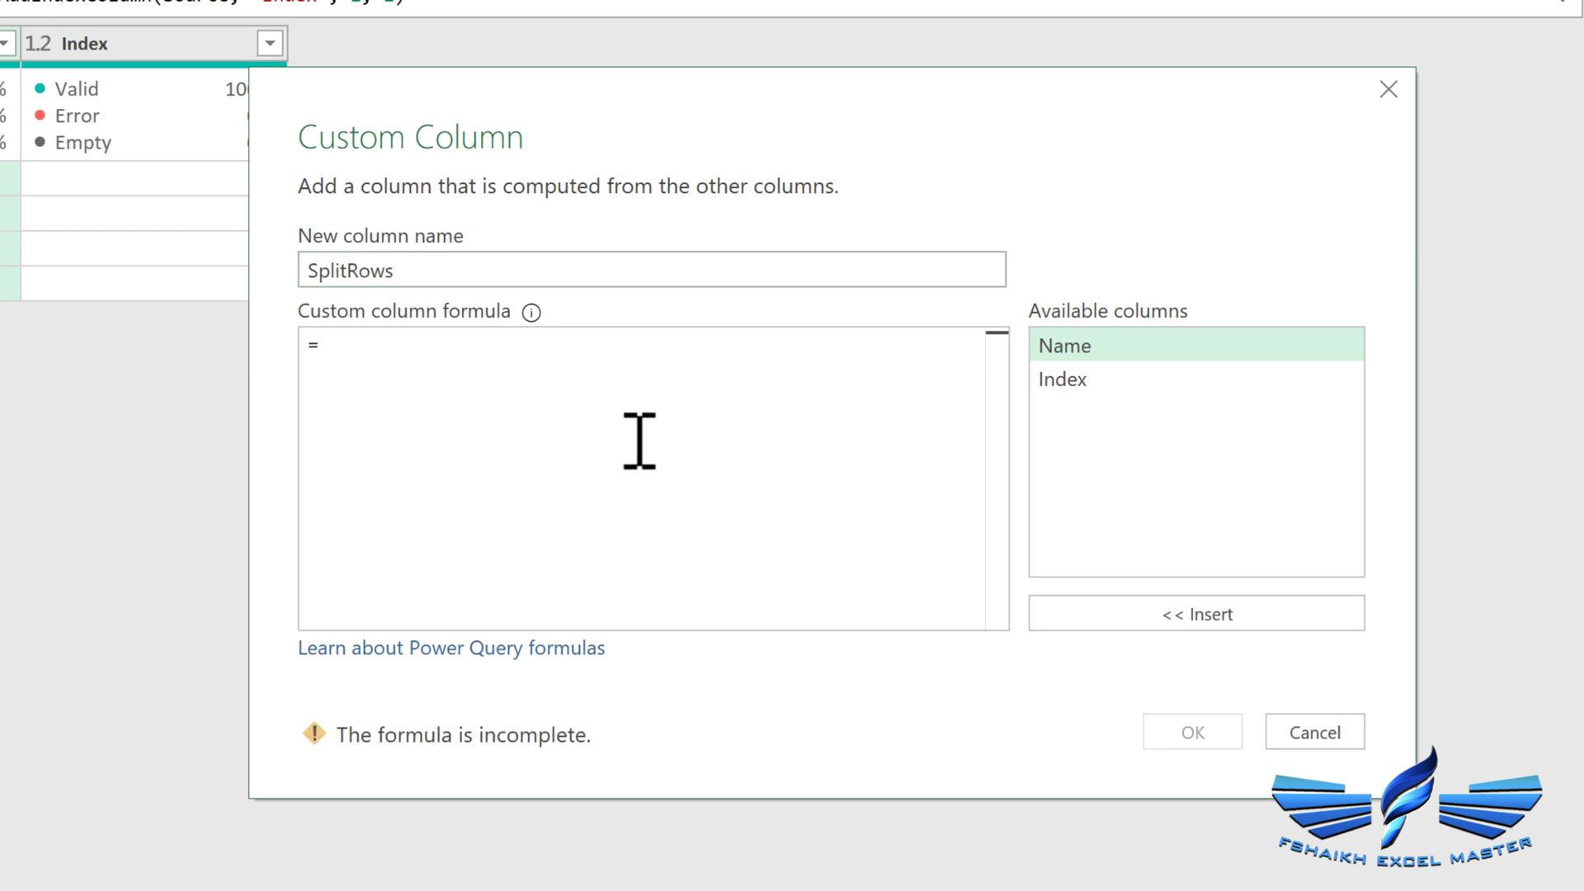
pyautogui.write('text')
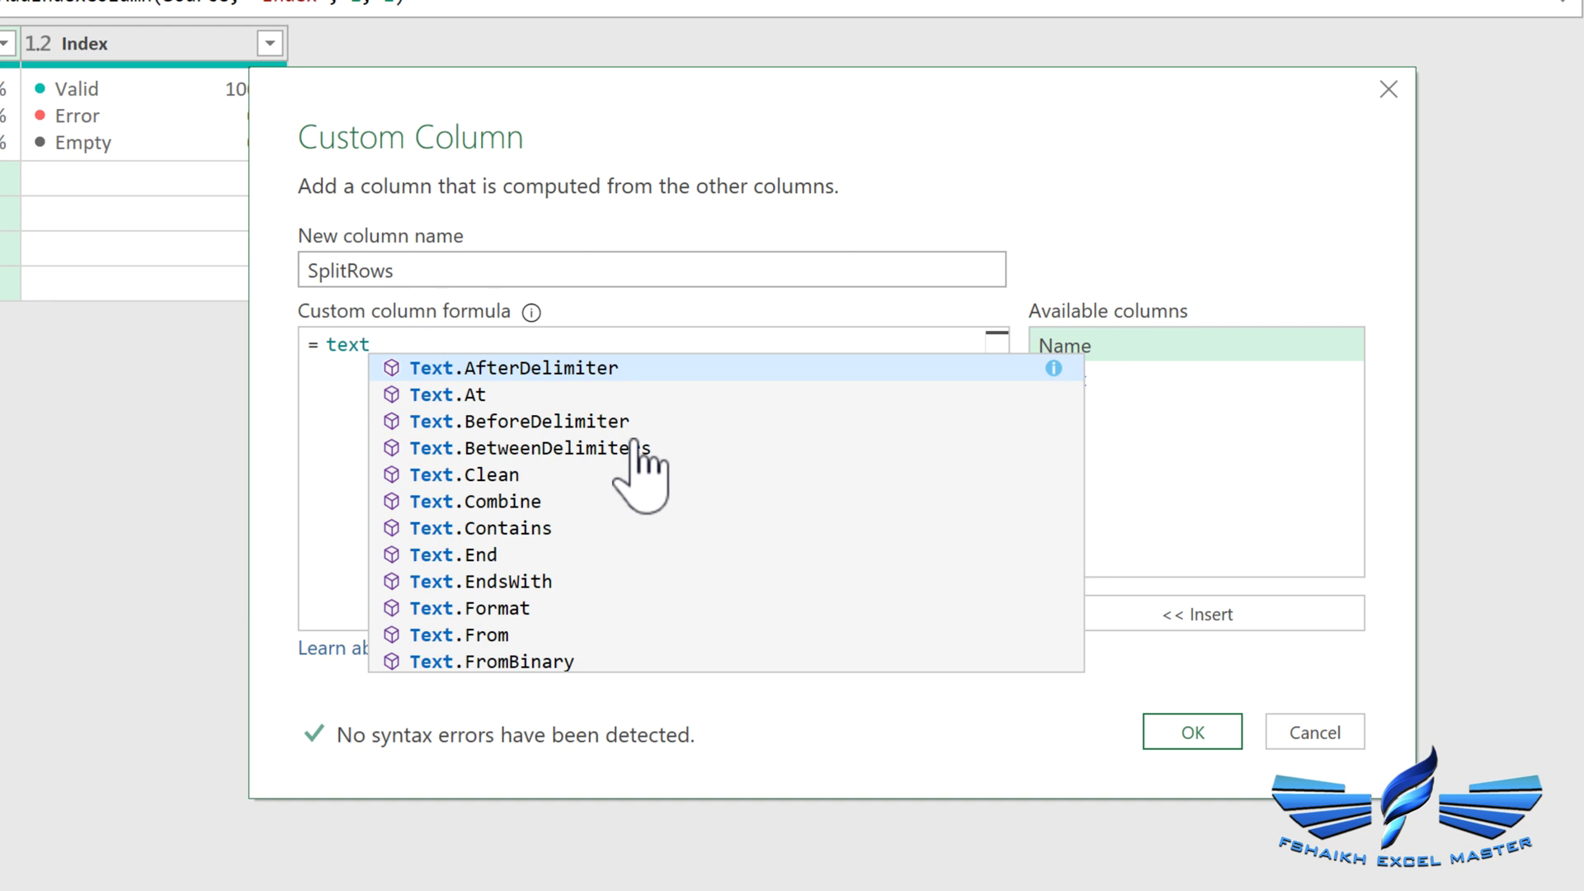
pyautogui.write('.t')
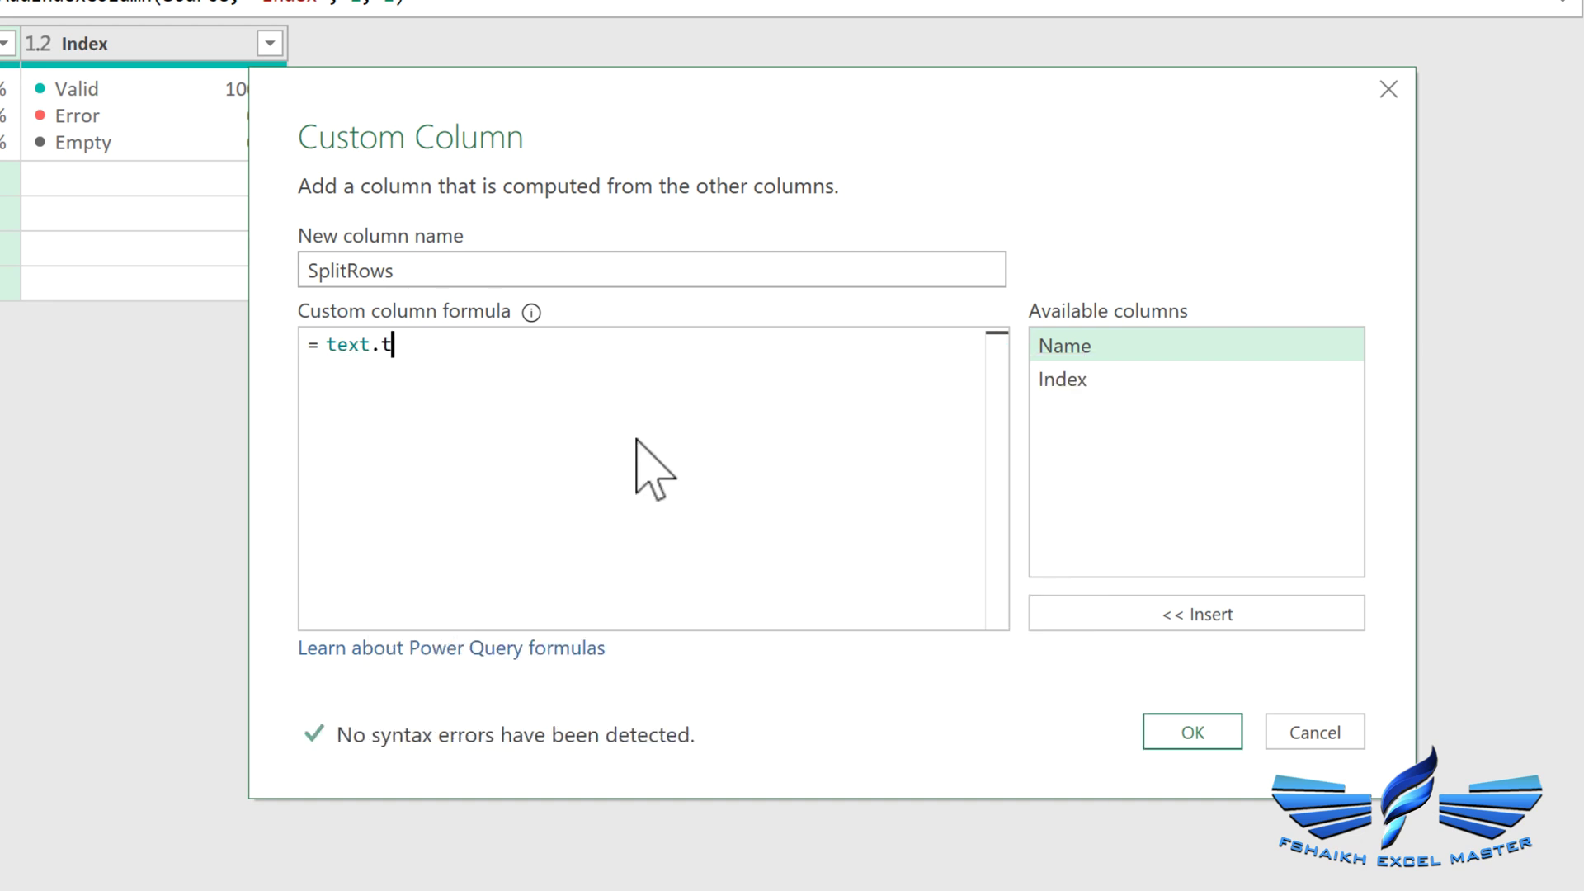
pyautogui.write('olis')
pyautogui.press('Tab')
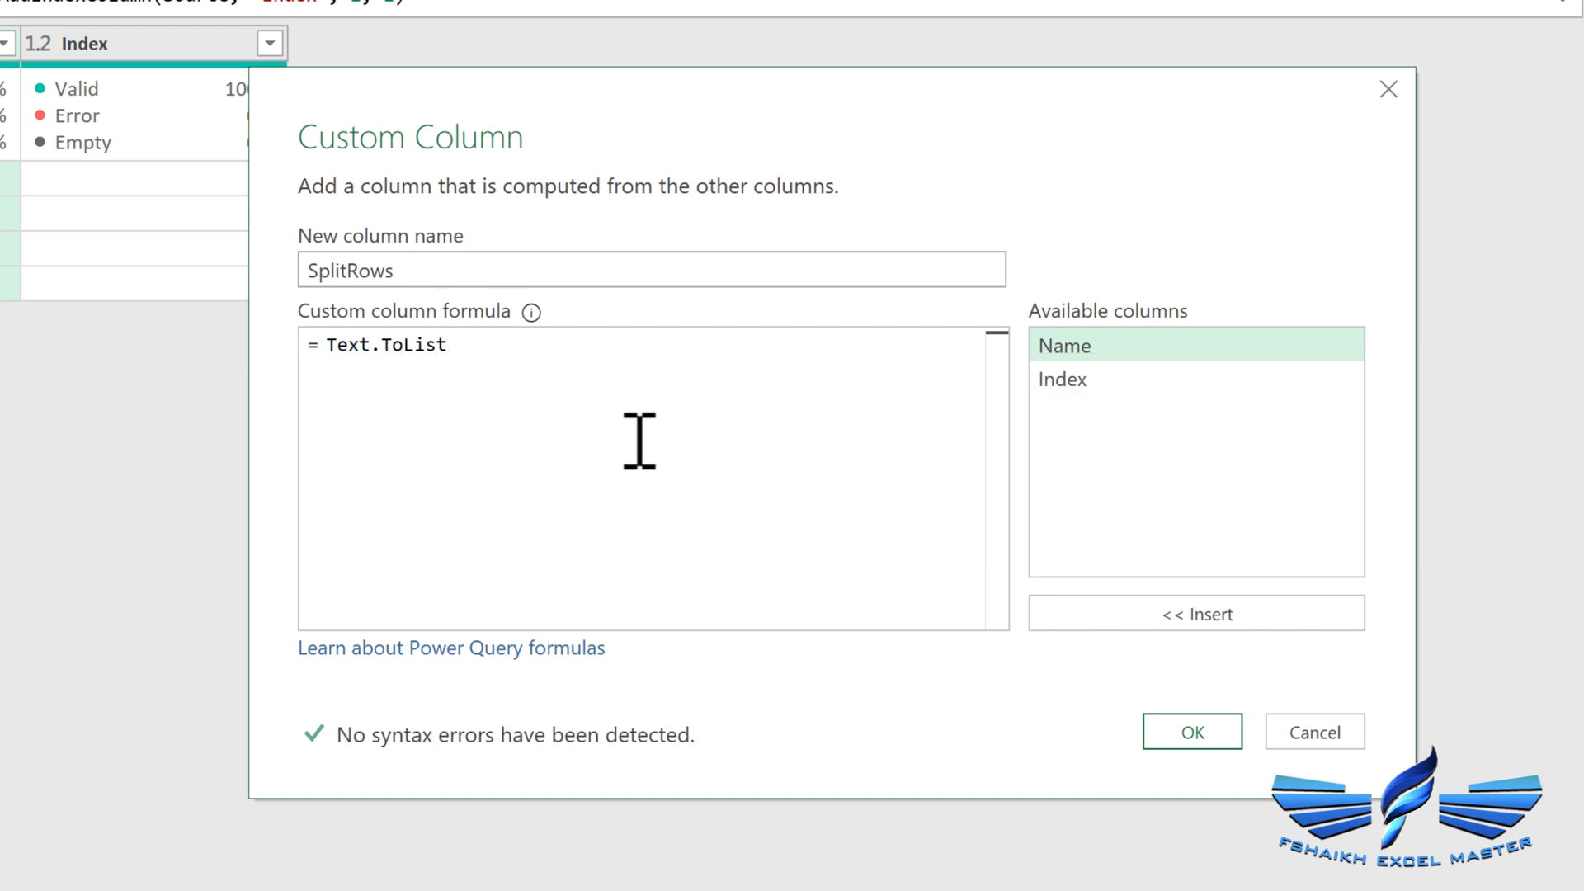
pyautogui.write('(')
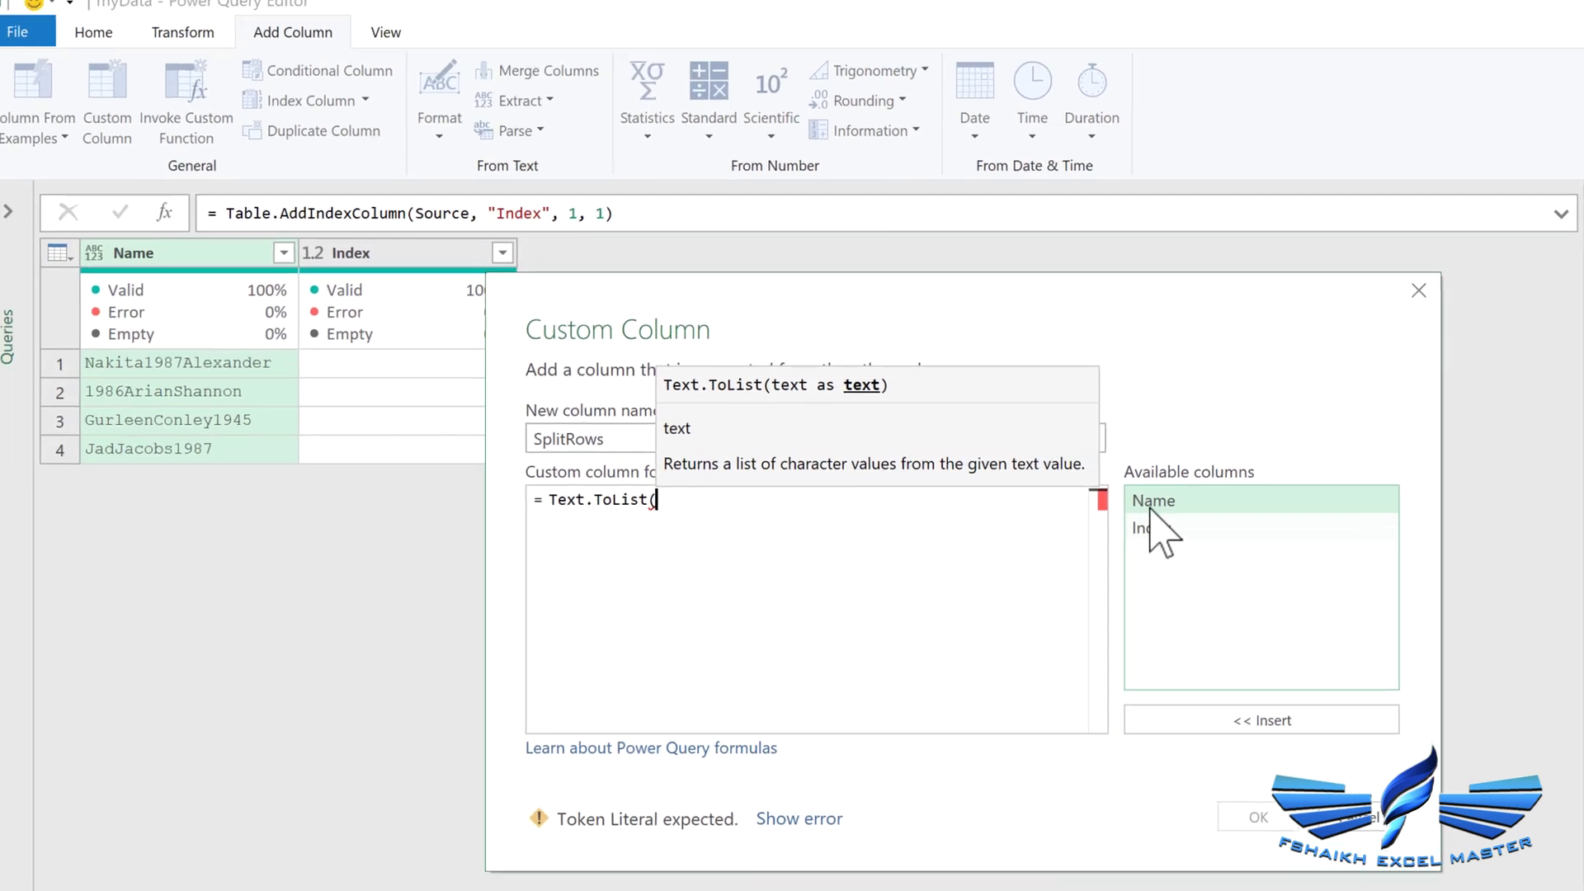
pyautogui.doubleClick(1131, 347)
pyautogui.write(')')
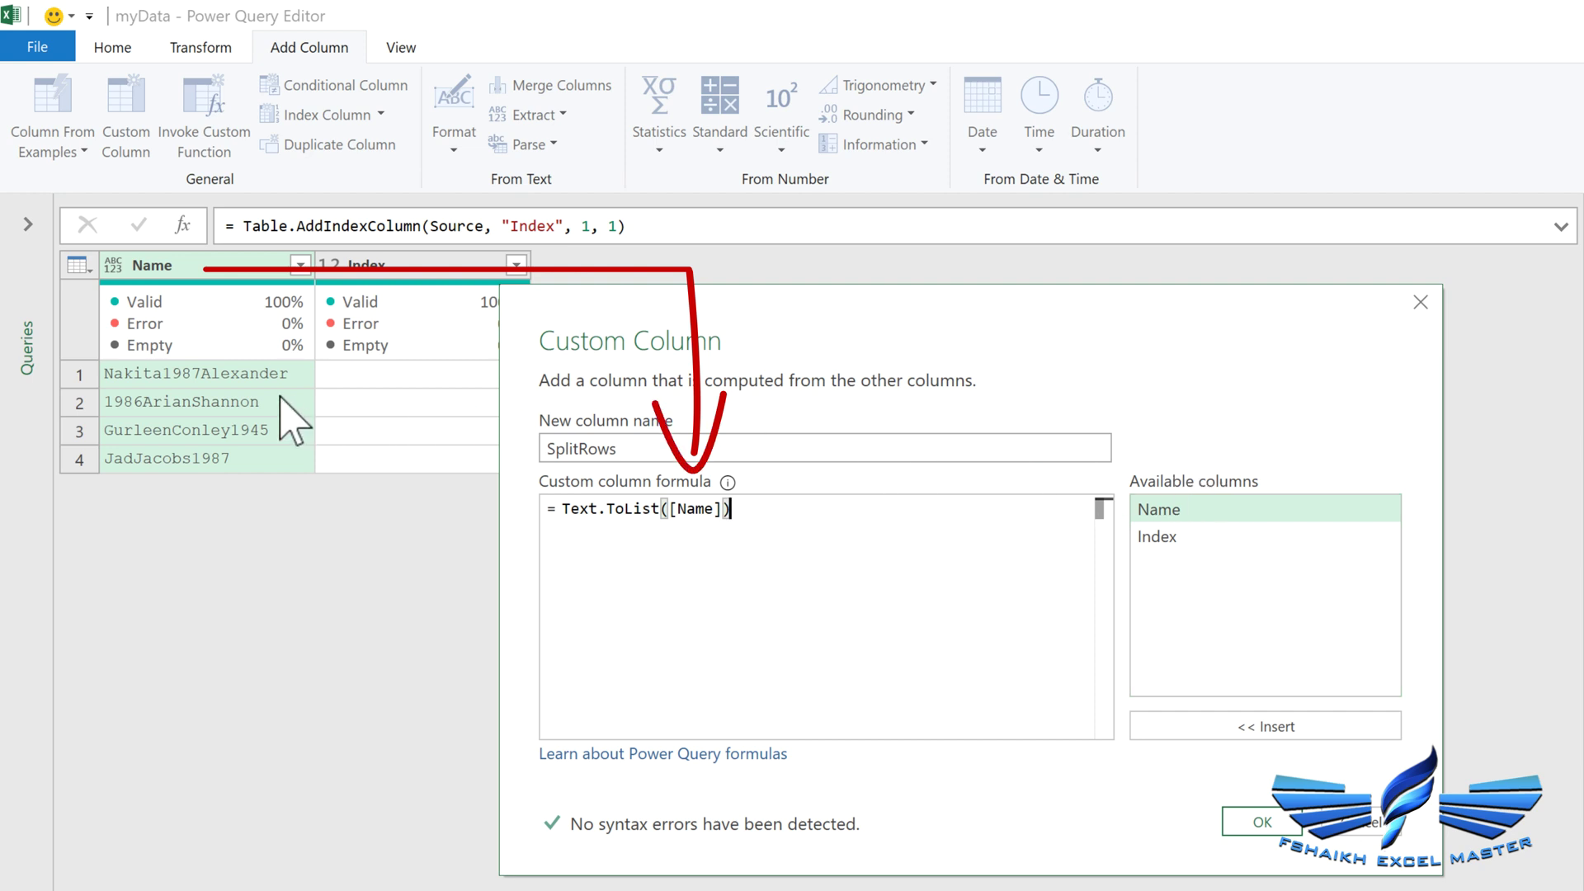
pyautogui.click(1275, 821)
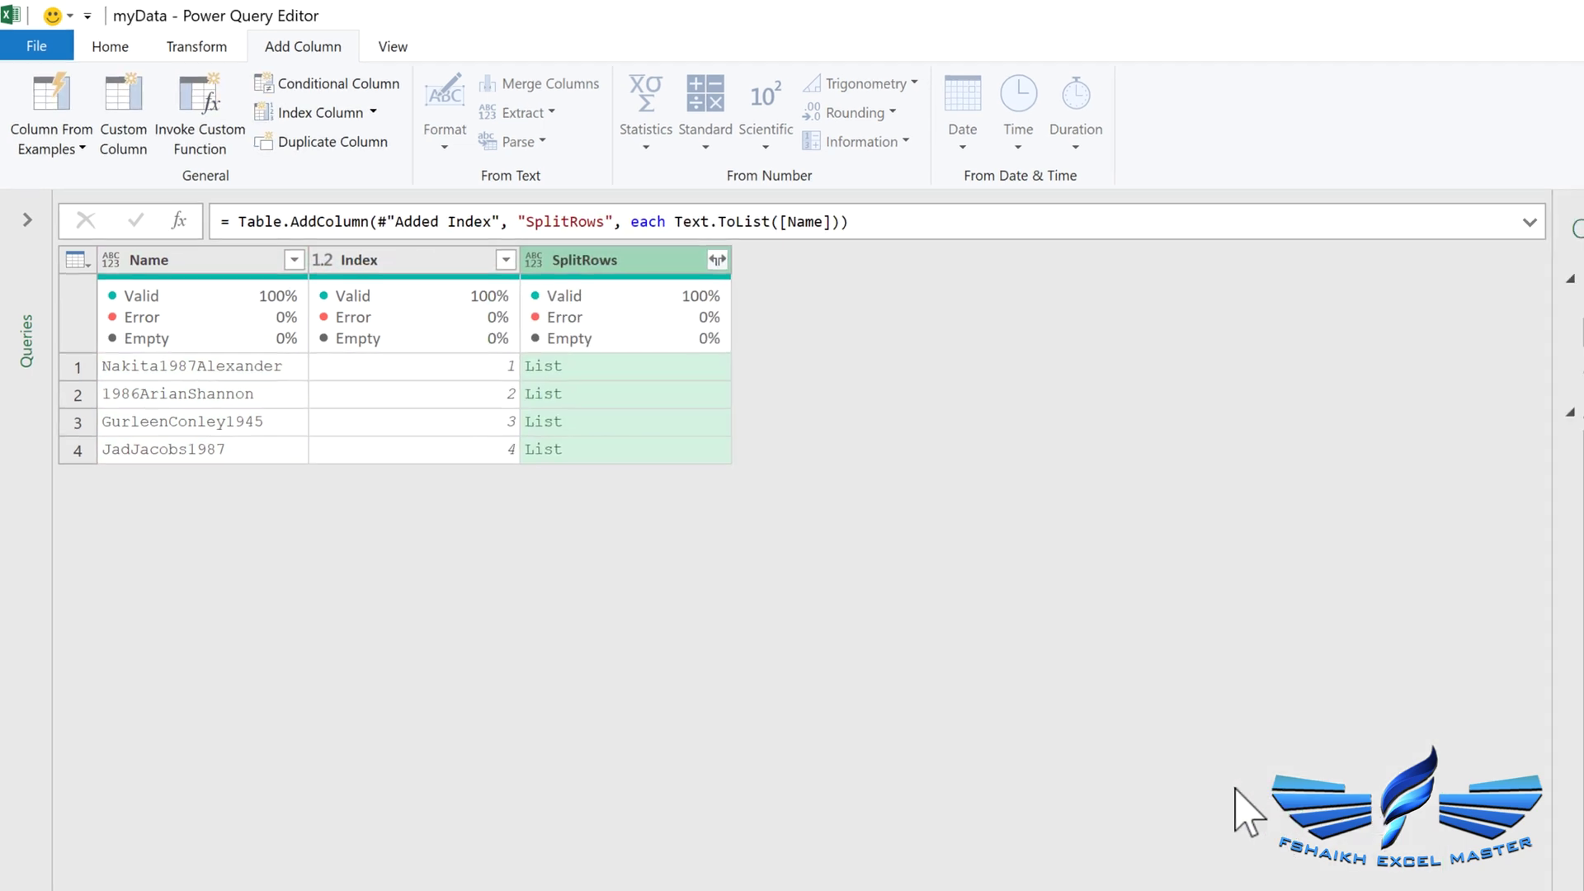
# Step: Preview a name's character list, then wrap the SplitRows formula in Table.FromList( ... )
pyautogui.click(566, 320)
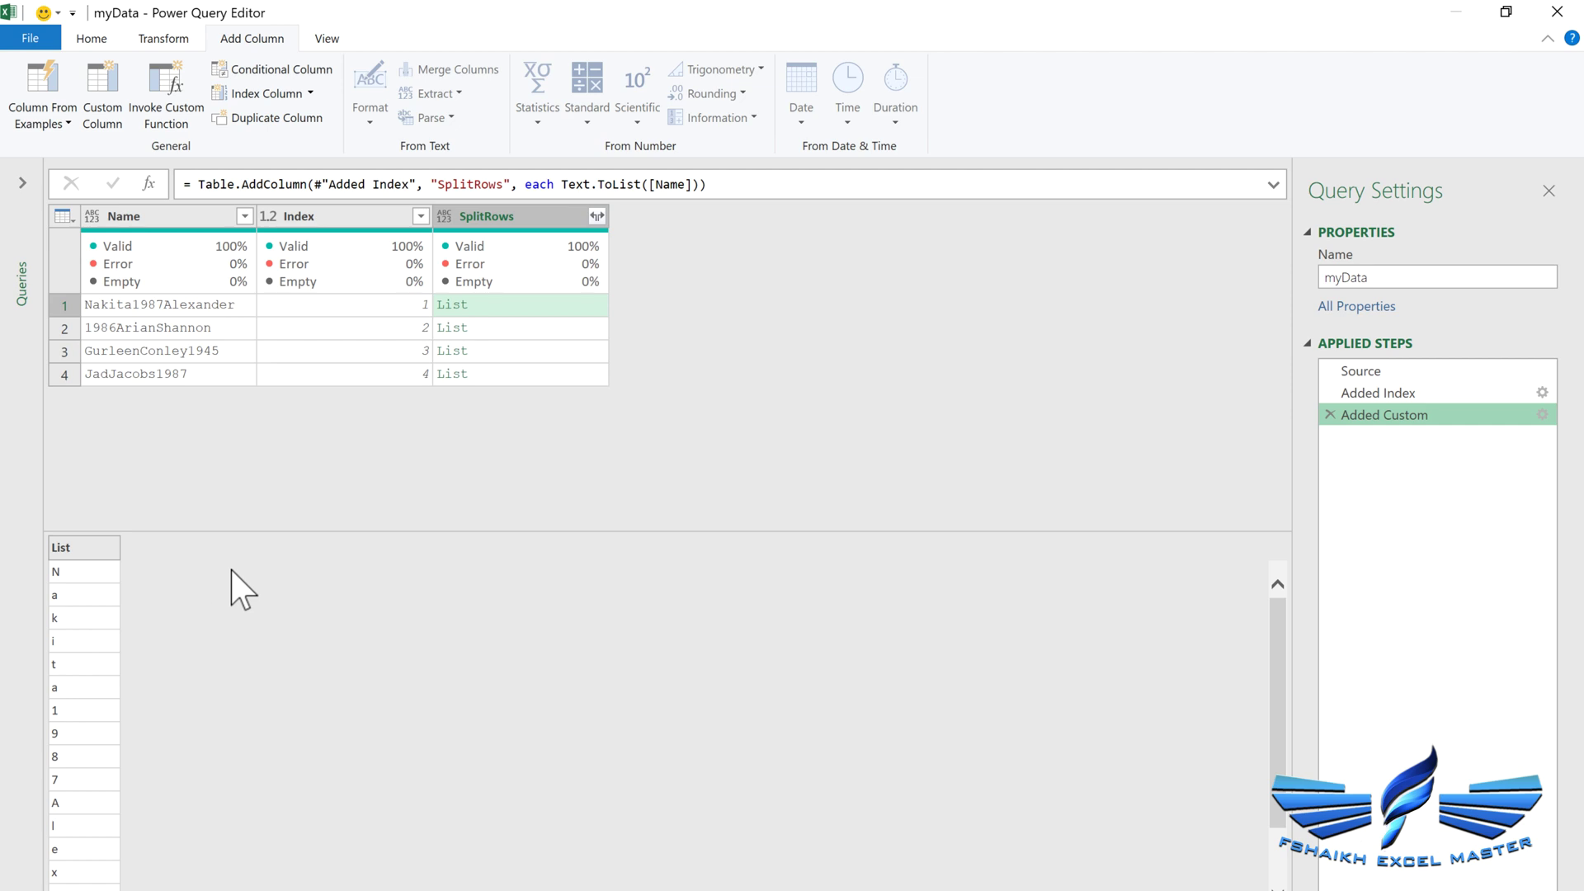
pyautogui.click(102, 105)
pyautogui.click(1543, 414)
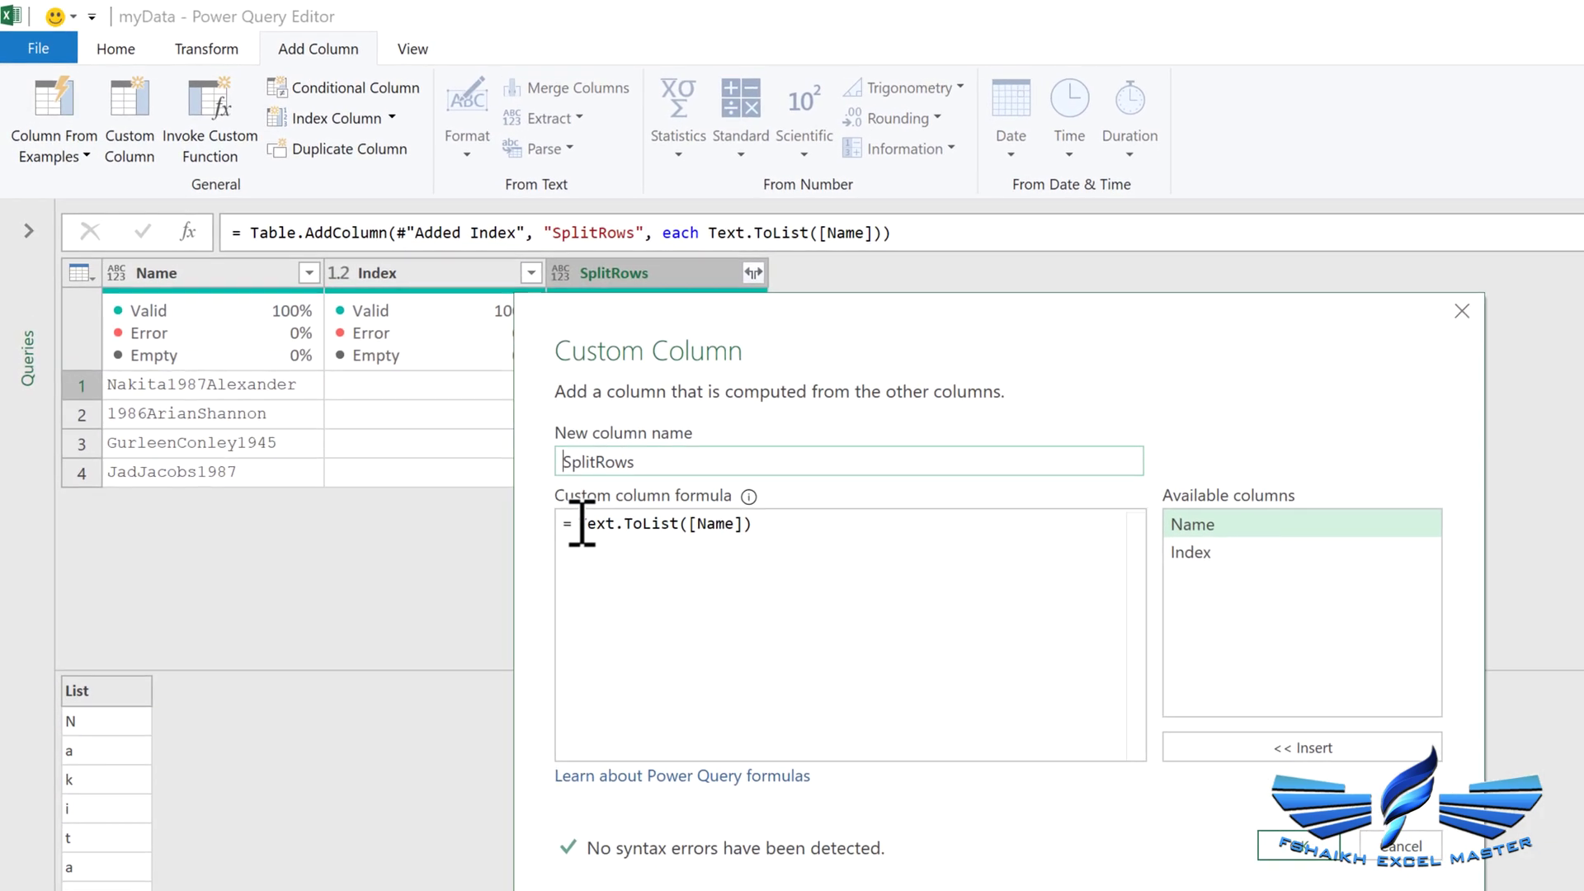
pyautogui.click(582, 524)
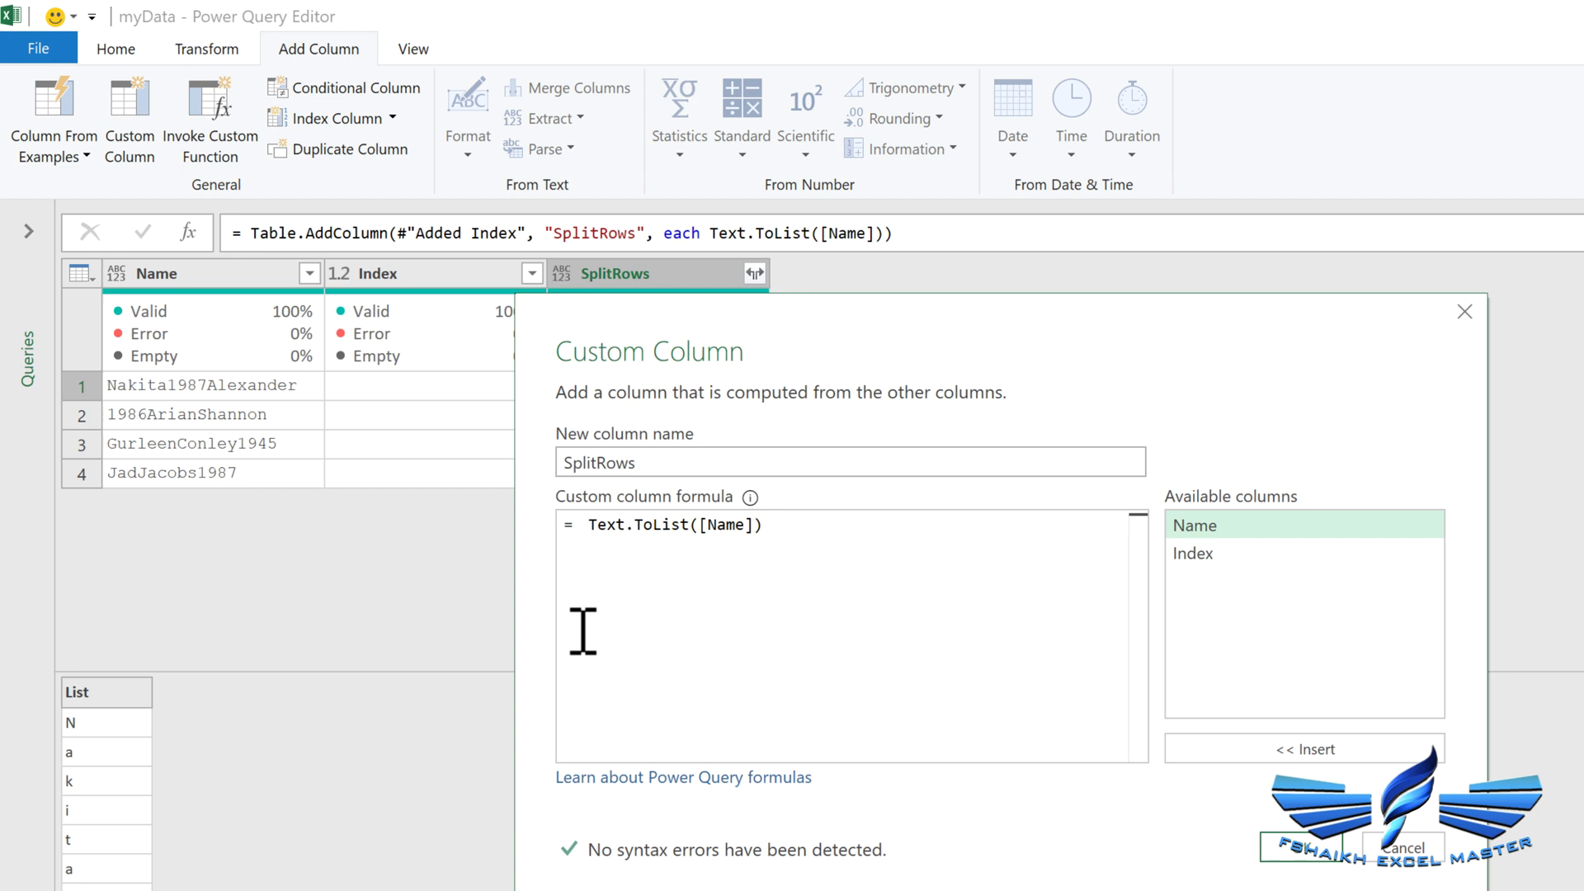
pyautogui.write('table.fom')
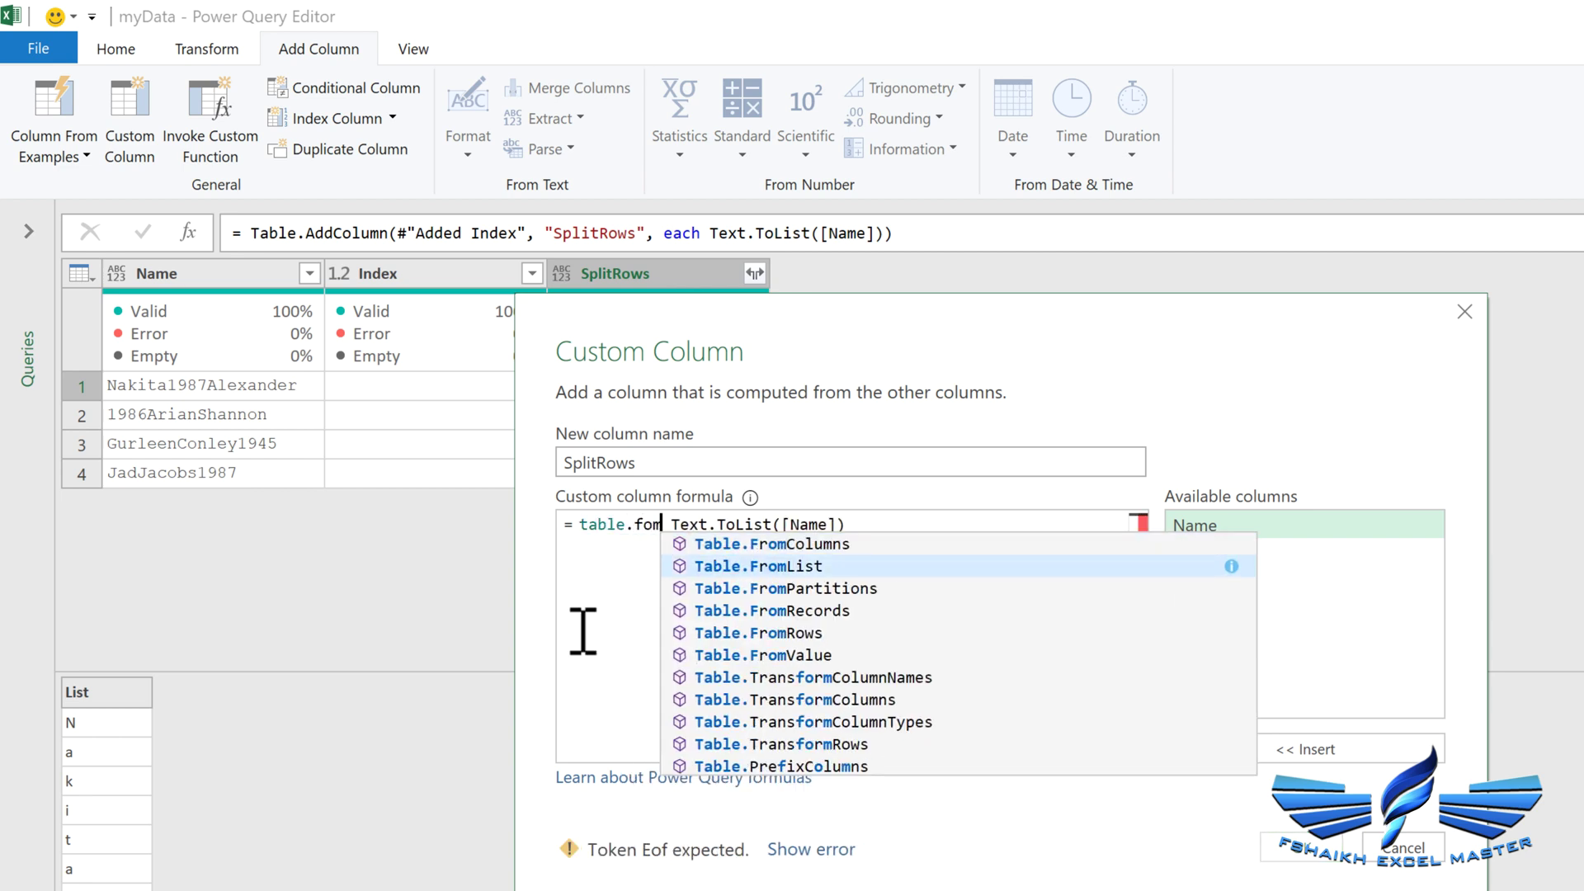
pyautogui.press('Tab')
pyautogui.write('(')
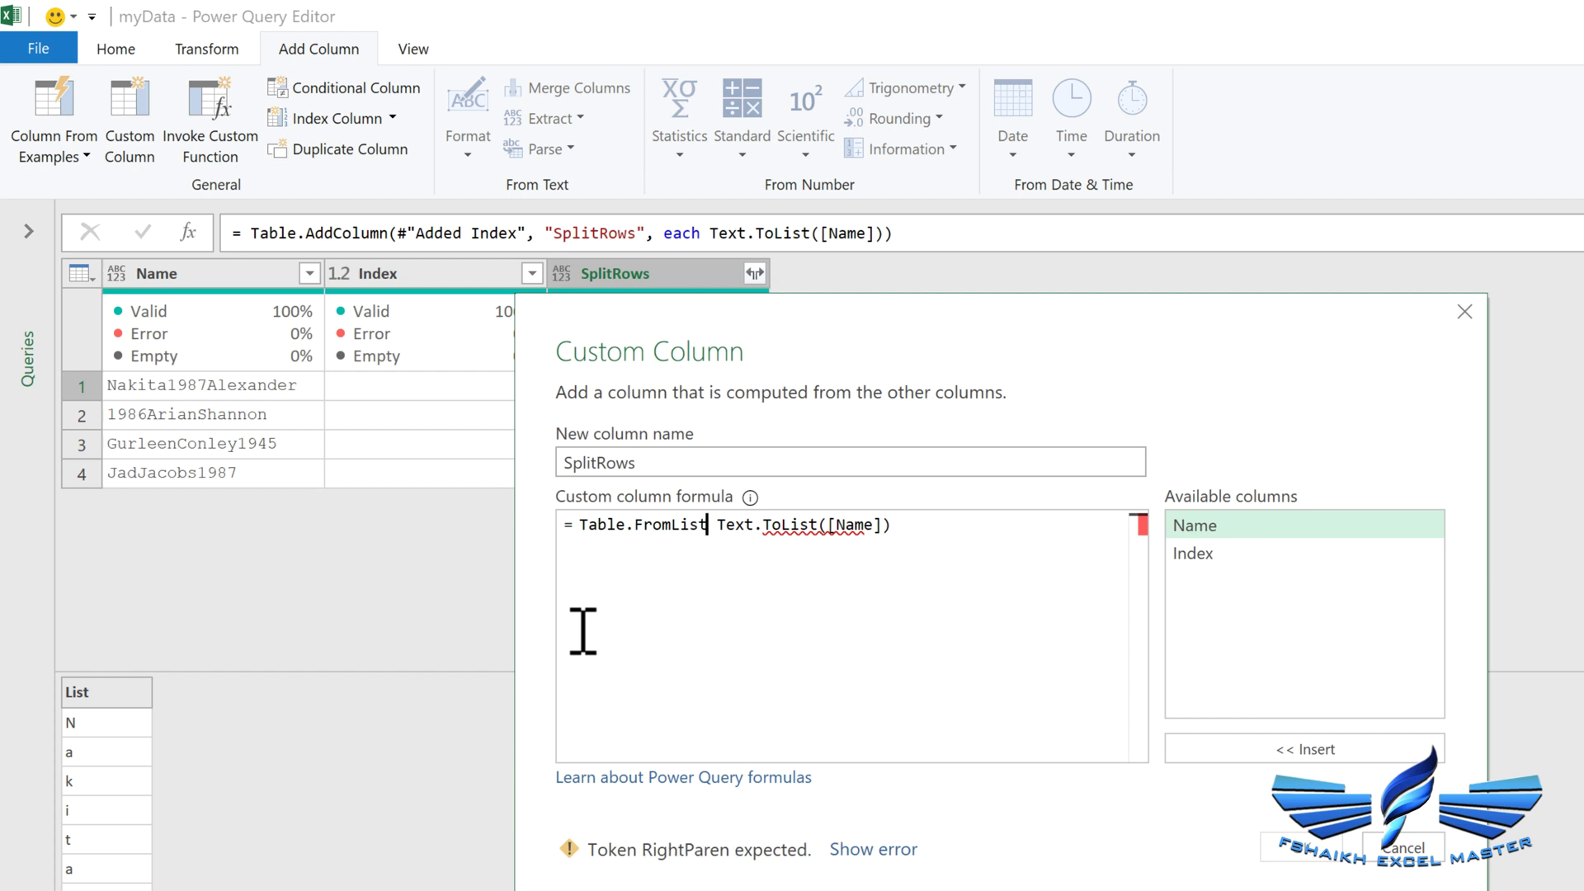
pyautogui.click(975, 527)
pyautogui.write(')')
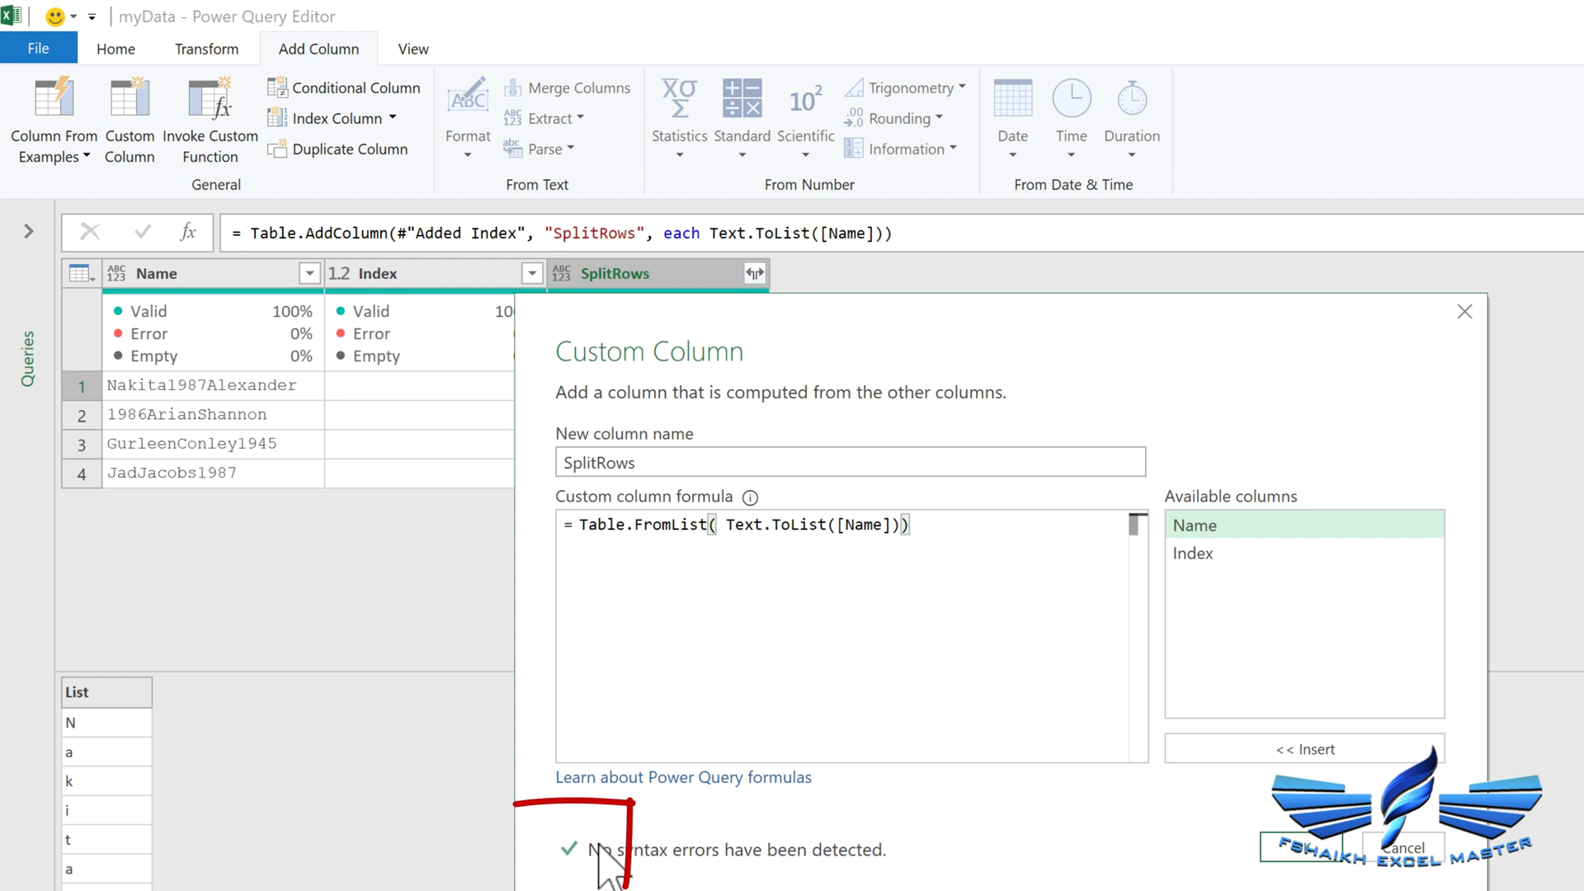
pyautogui.press('BackSpace')
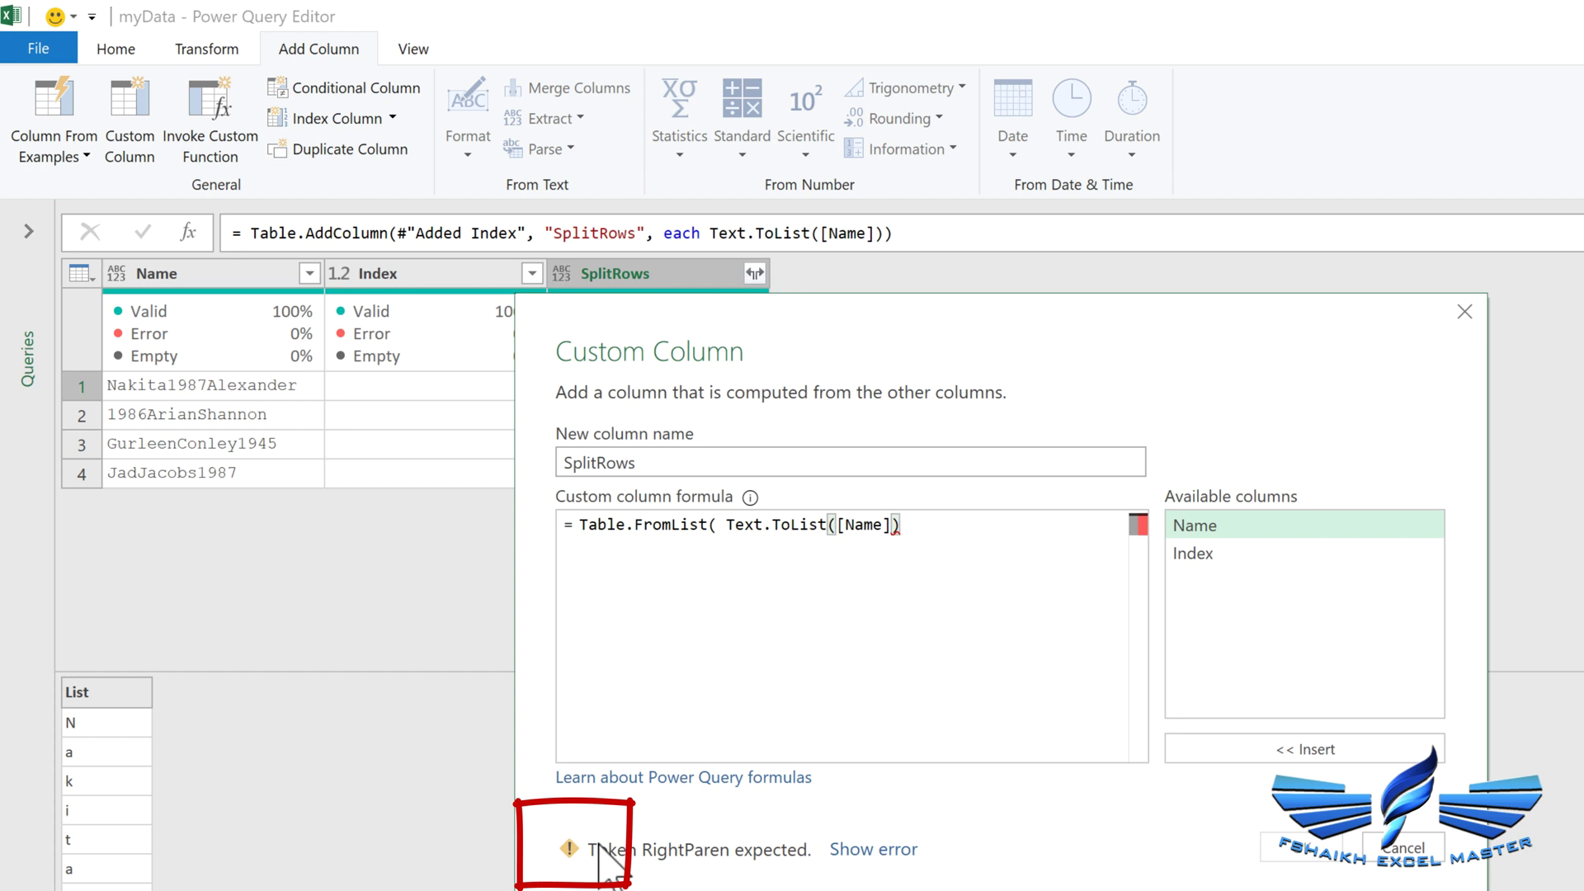
pyautogui.write(')')
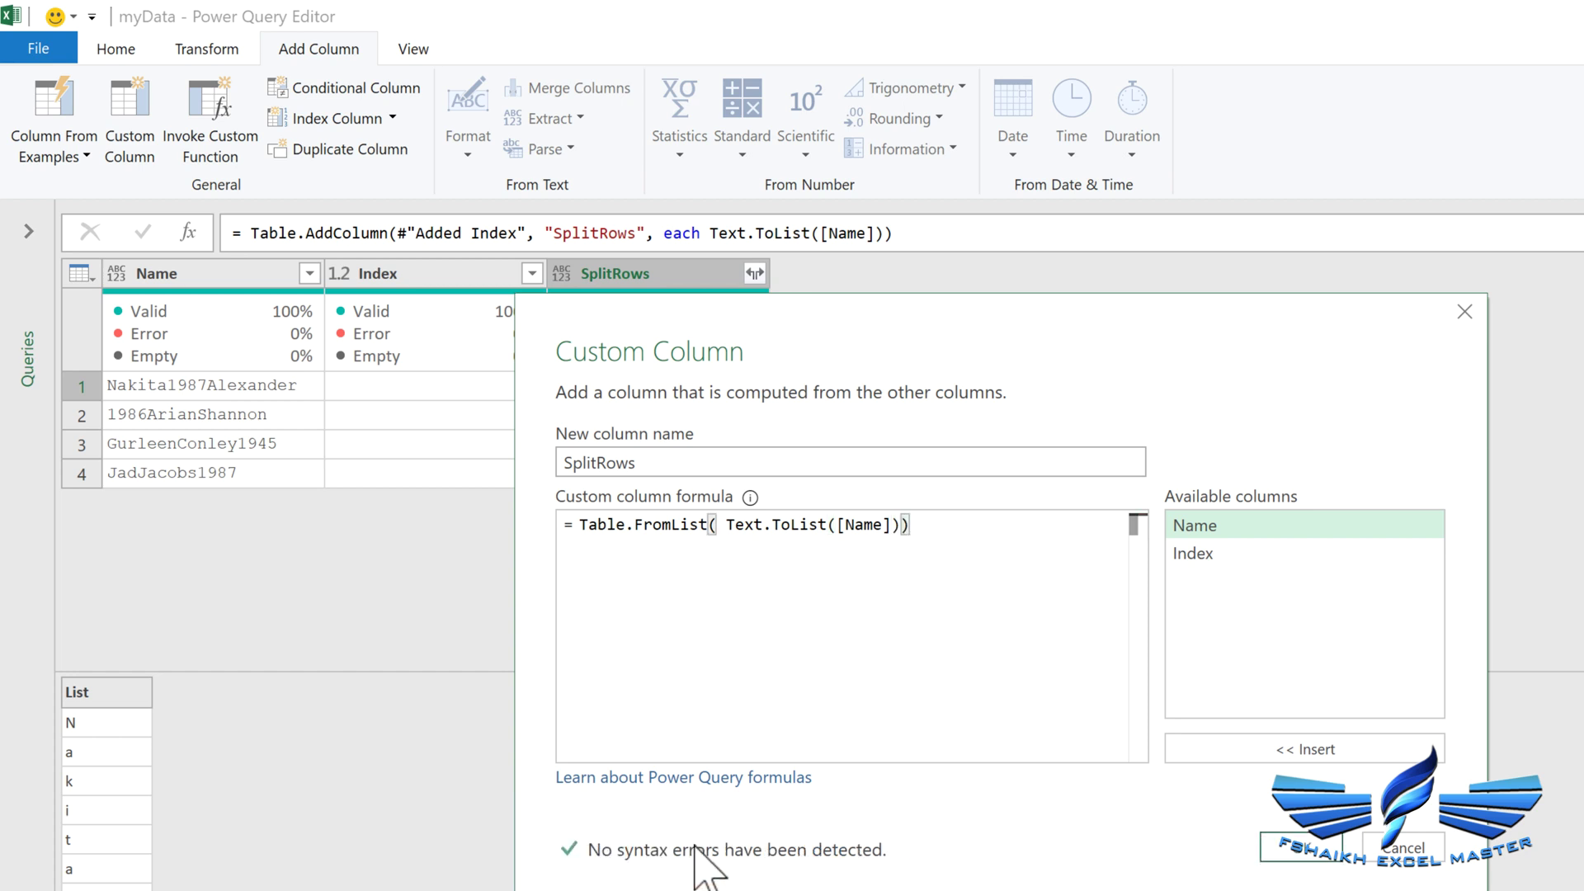
pyautogui.click(1292, 850)
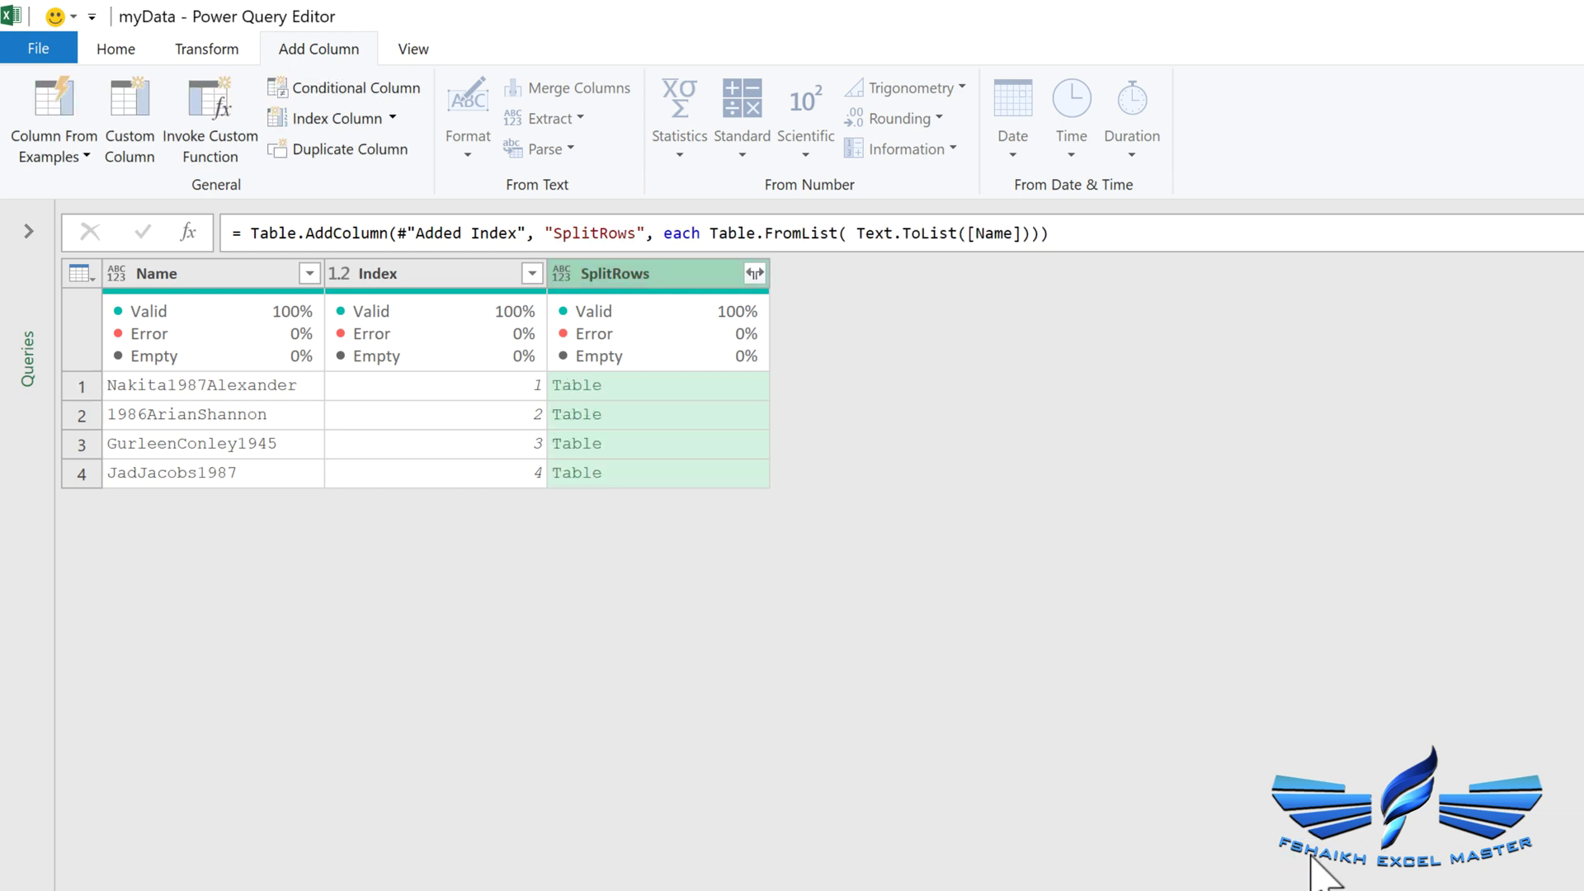
pyautogui.click(634, 384)
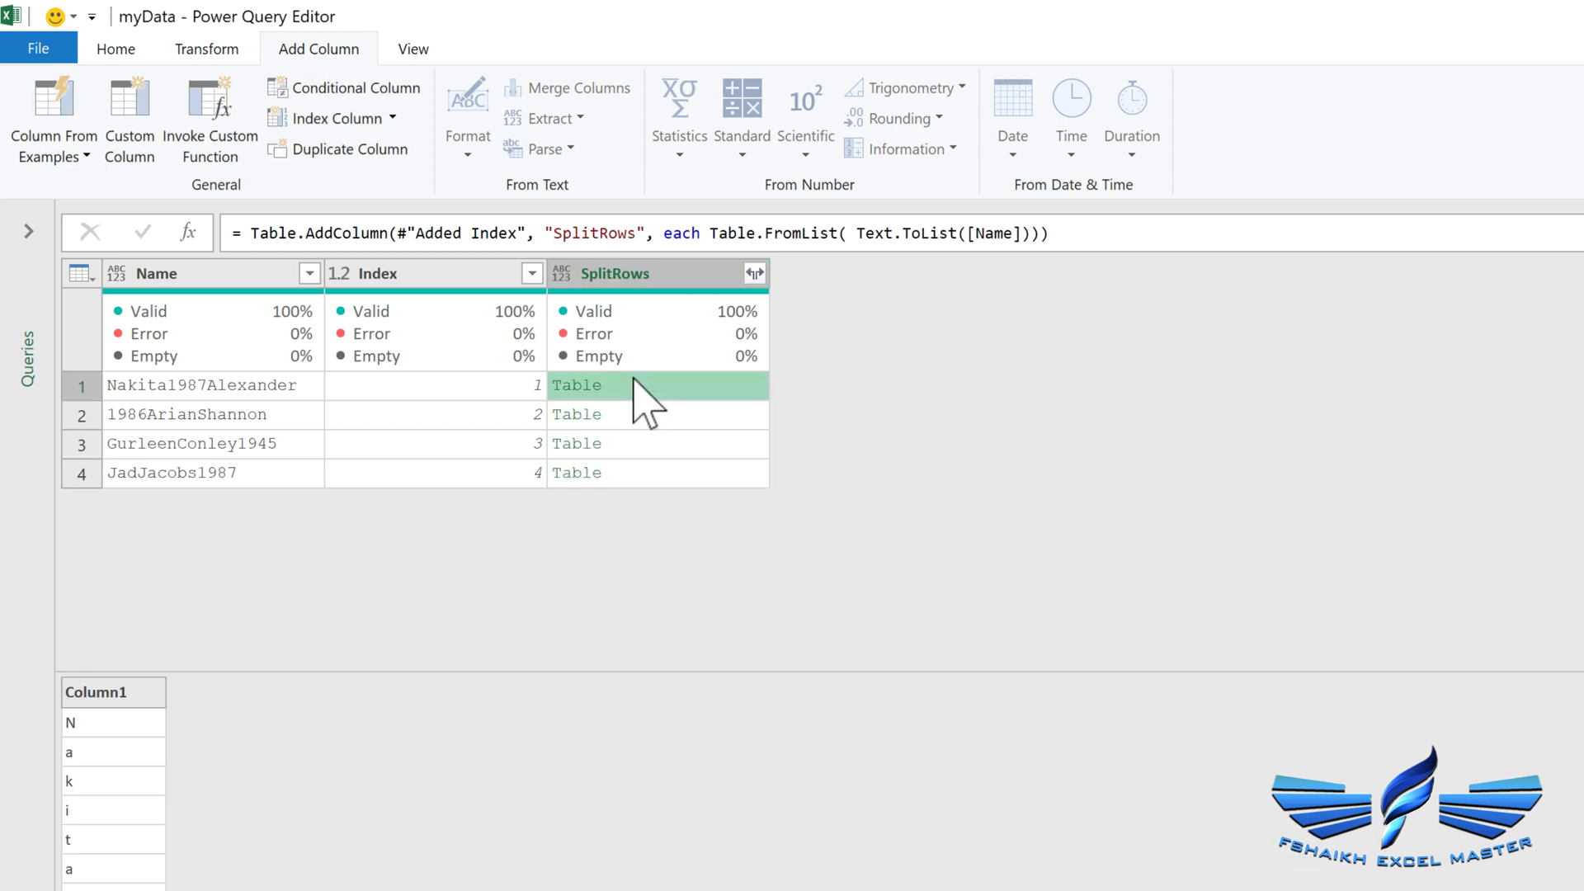
pyautogui.click(651, 419)
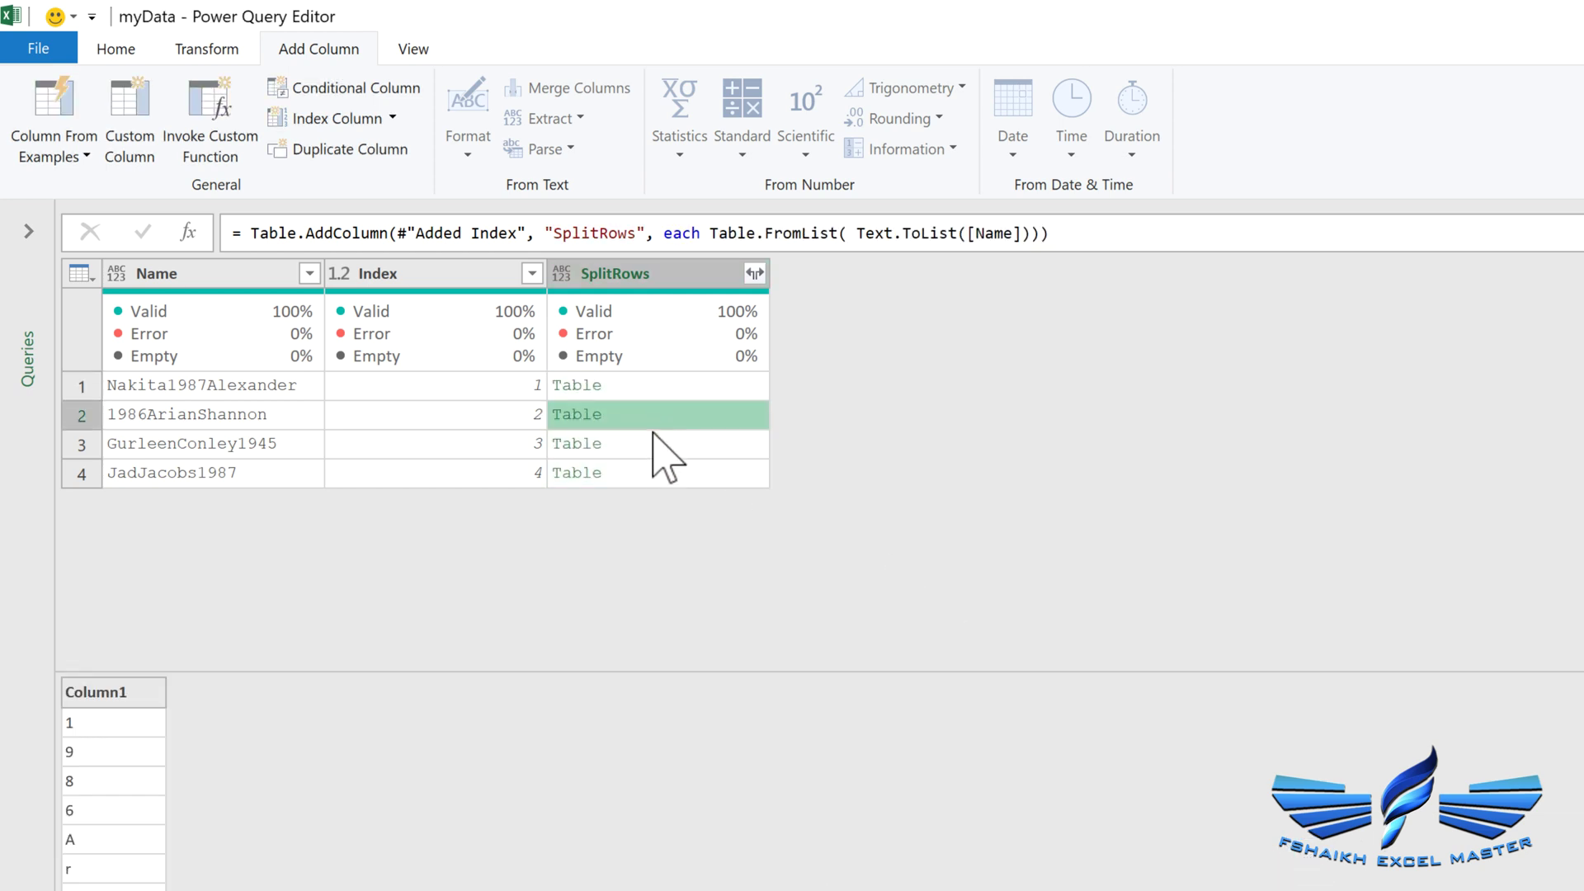
pyautogui.click(659, 447)
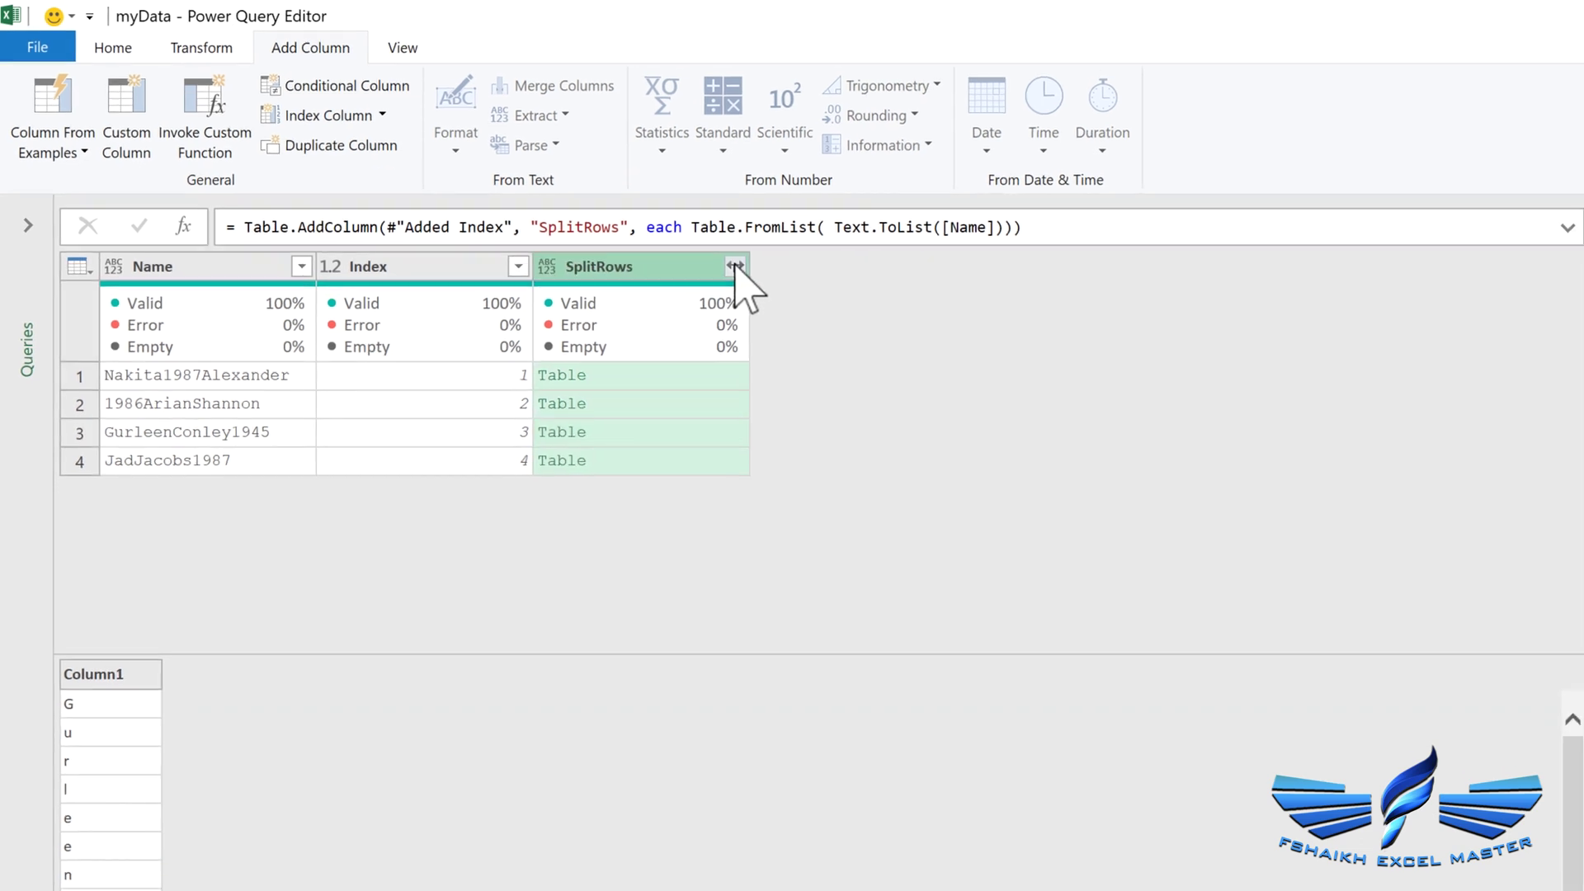
pyautogui.click(736, 265)
pyautogui.click(314, 424)
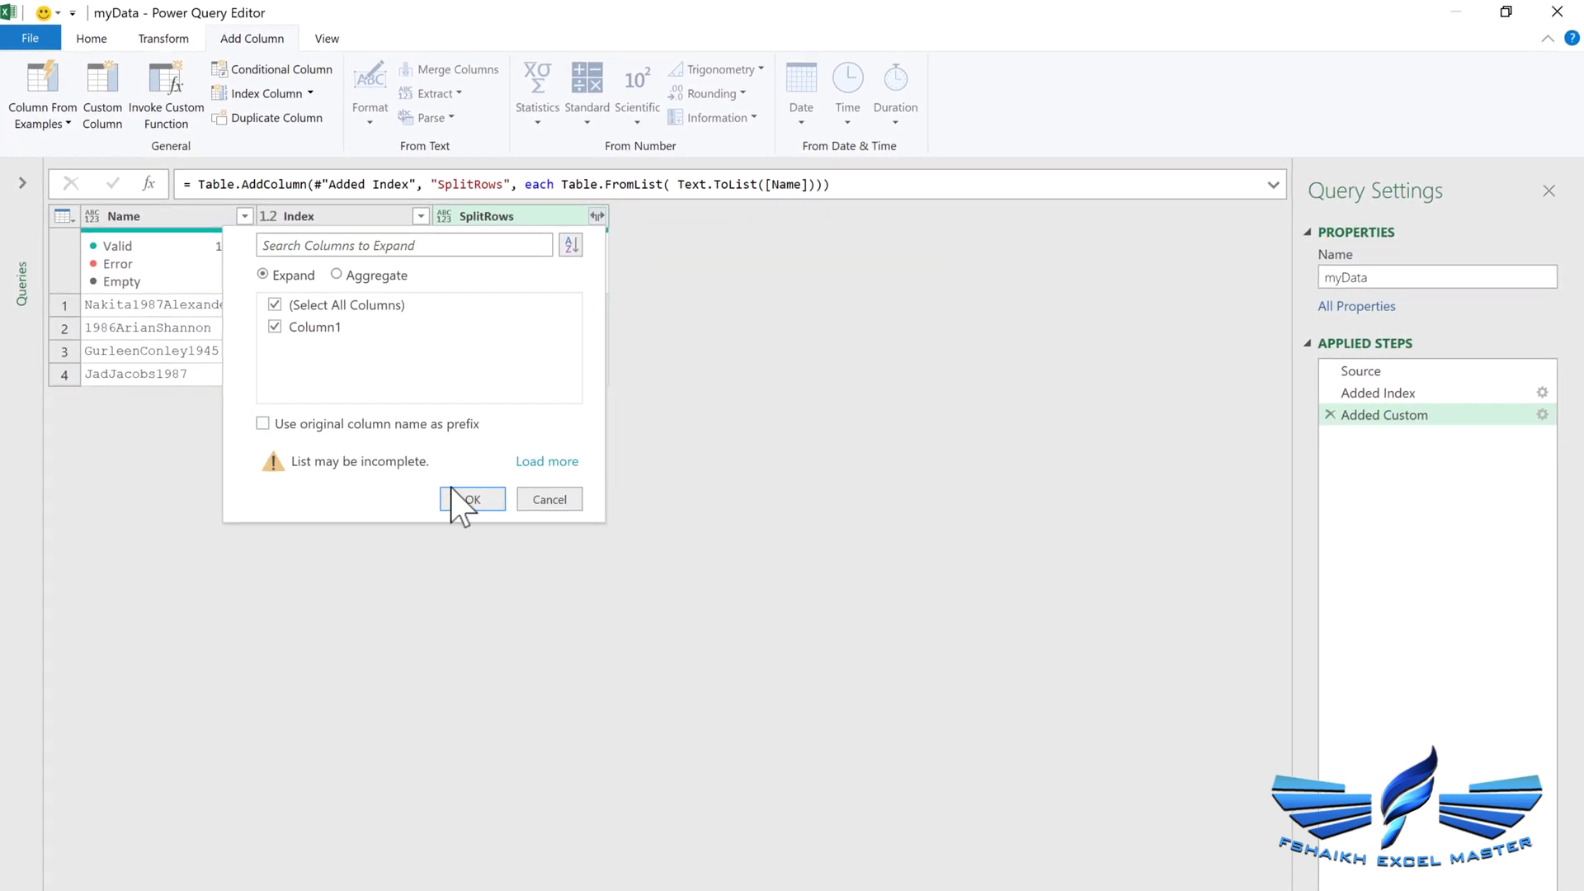
pyautogui.click(478, 500)
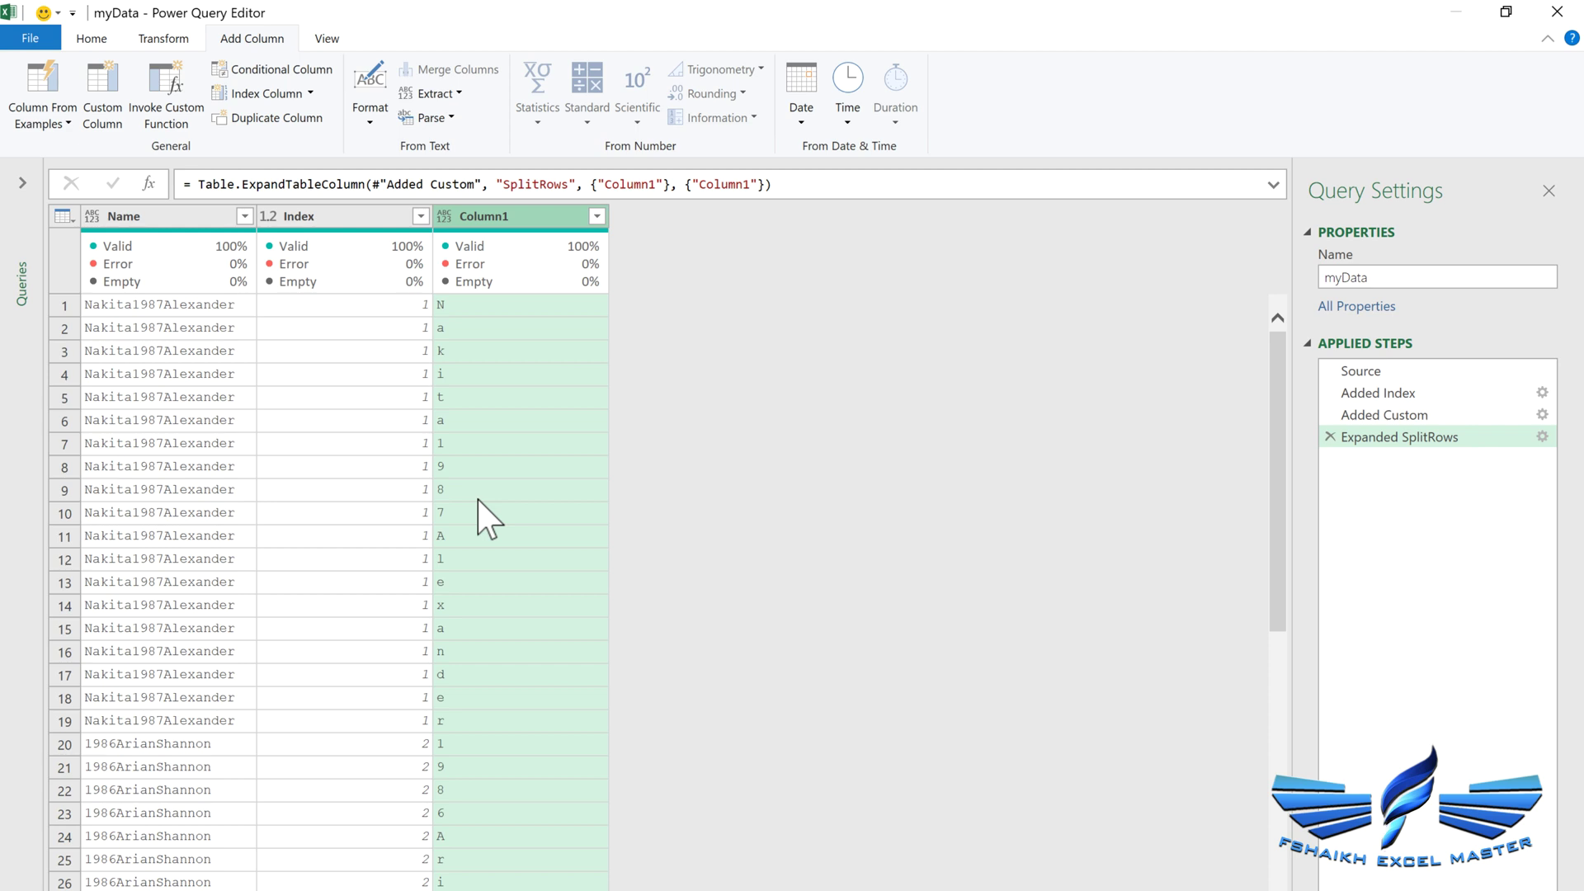
pyautogui.moveTo(503, 237)
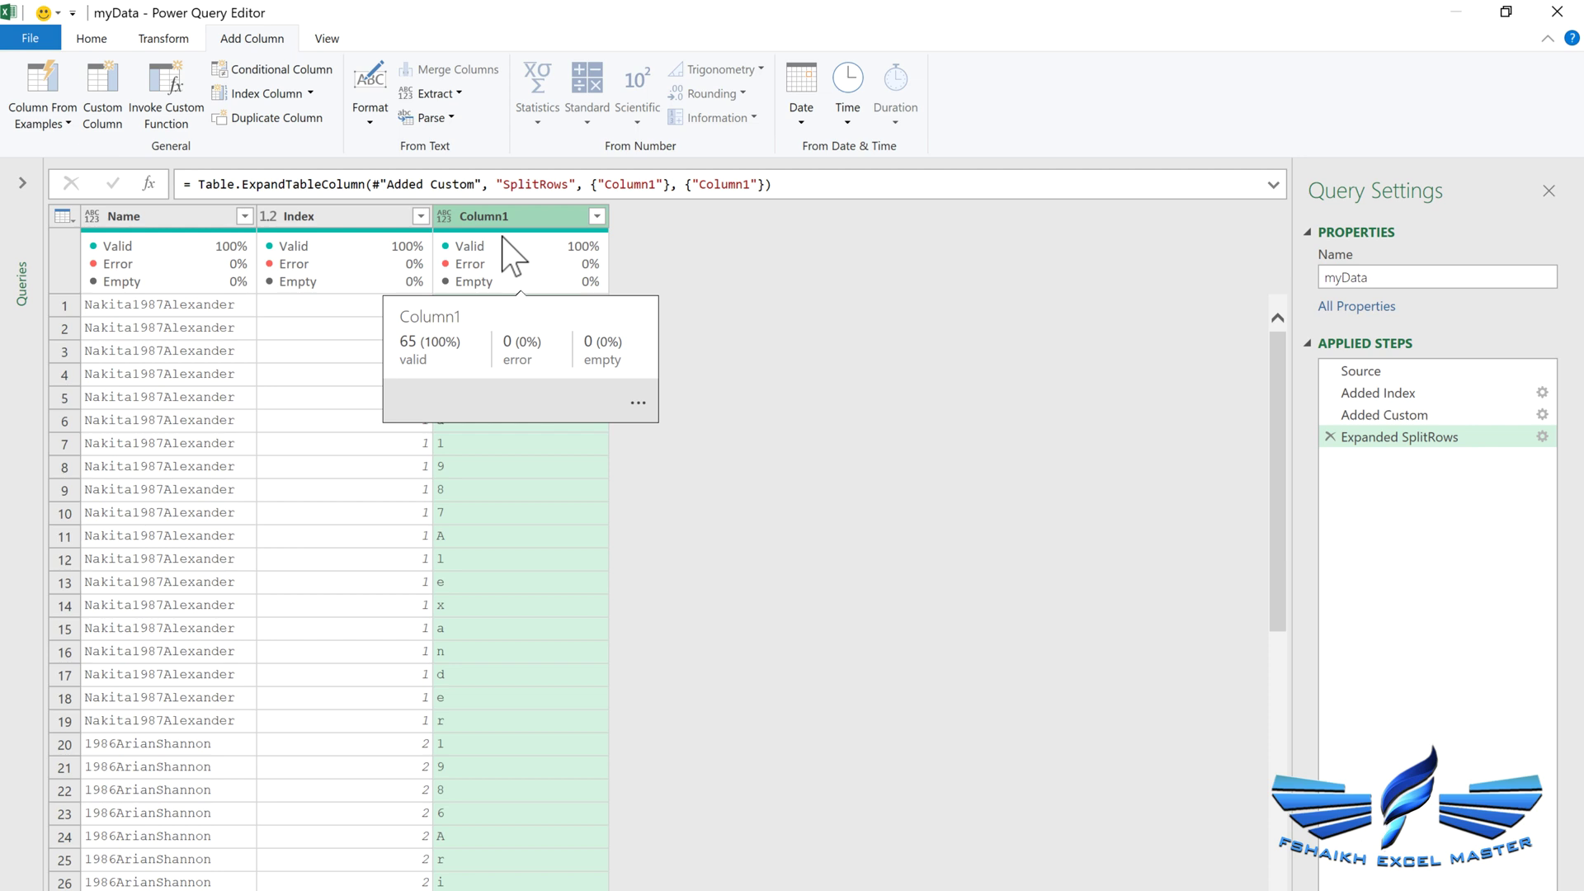
# Step: Duplicate Column1 and set the copy's data type to Whole Number
pyautogui.click(278, 121)
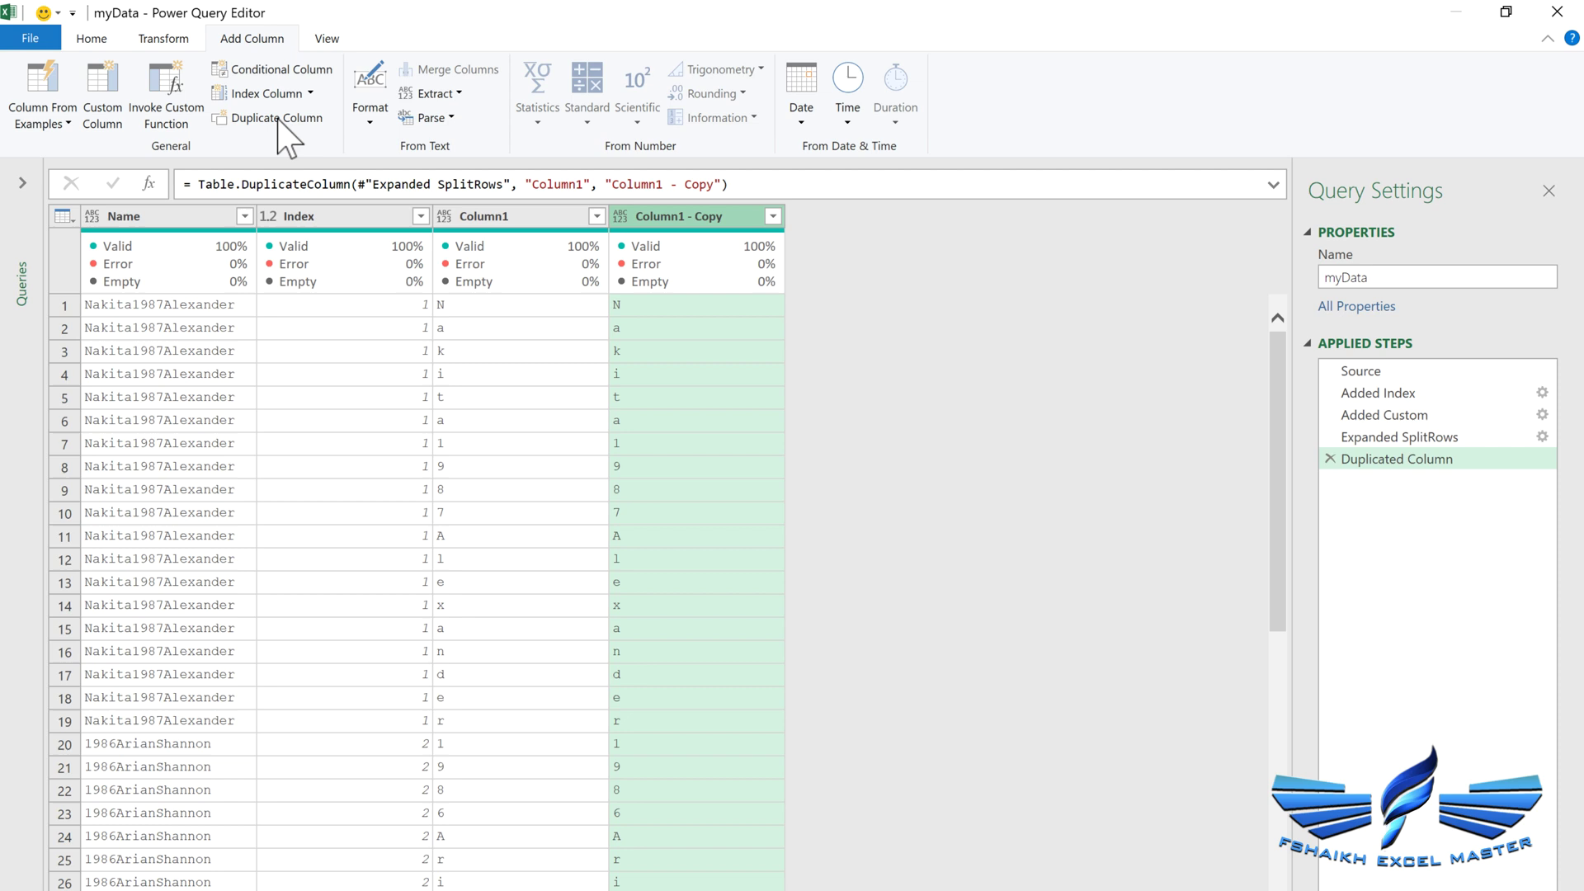
pyautogui.click(621, 217)
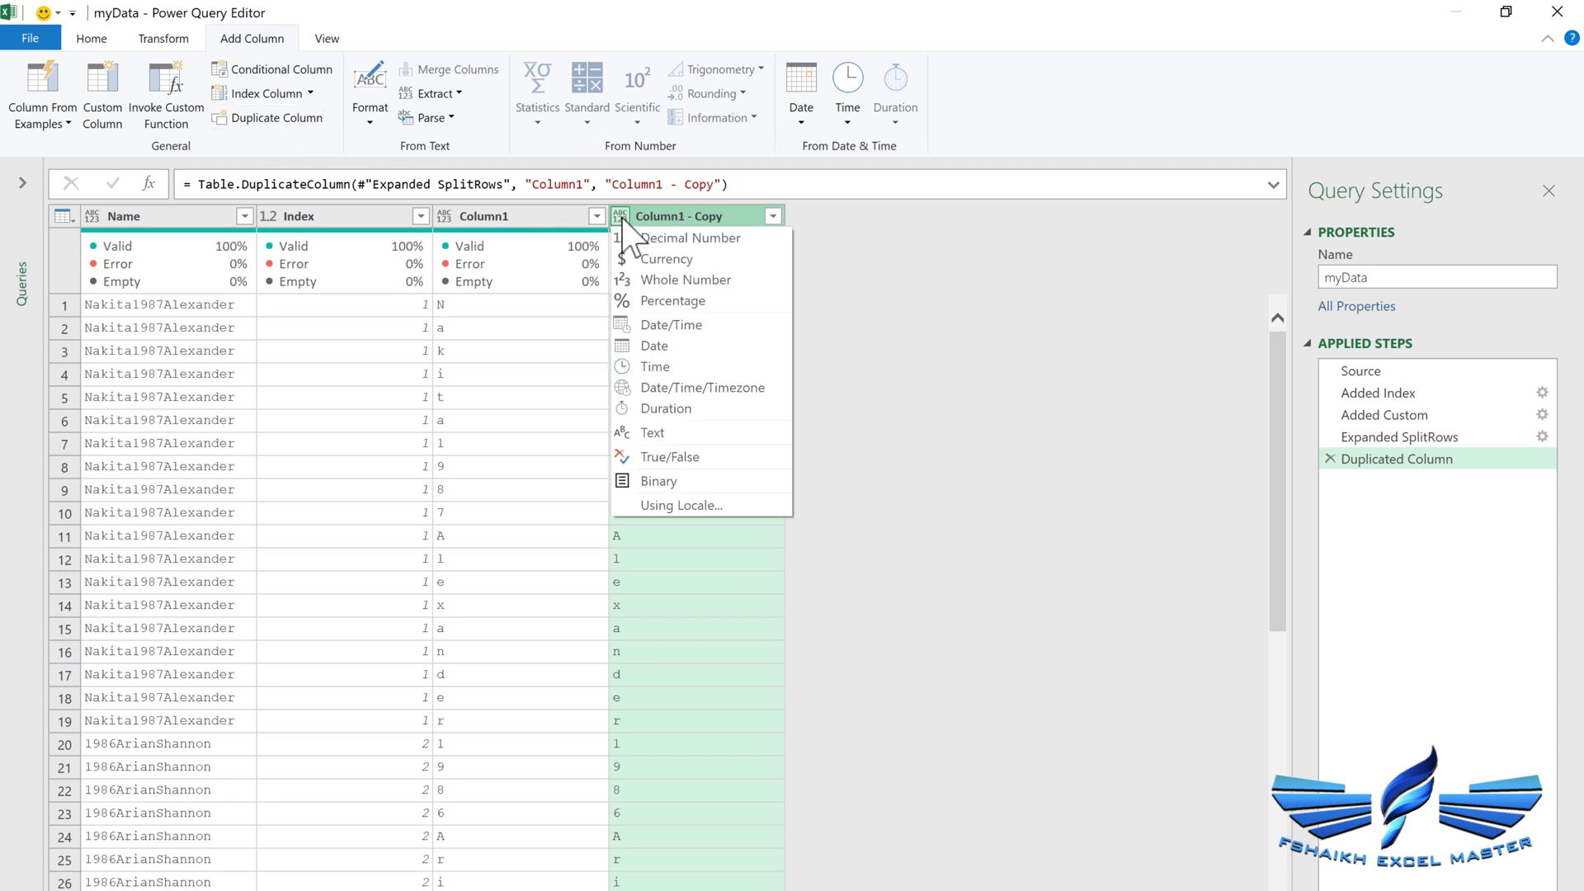
pyautogui.click(649, 283)
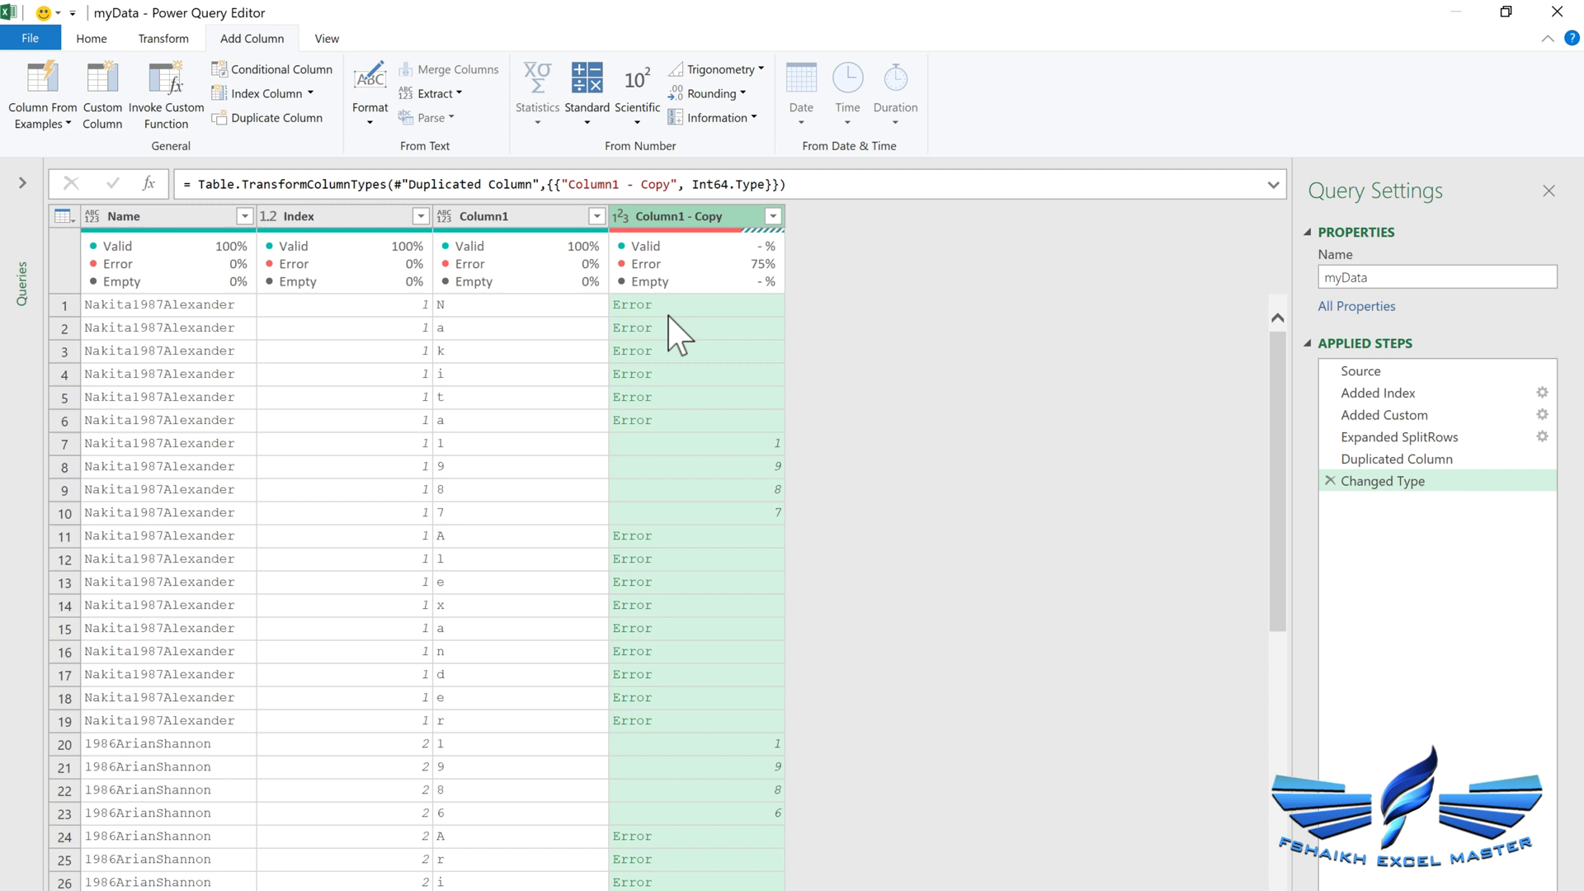
# Step: Replace the errors in Column1 - Copy with null
pyautogui.click(169, 39)
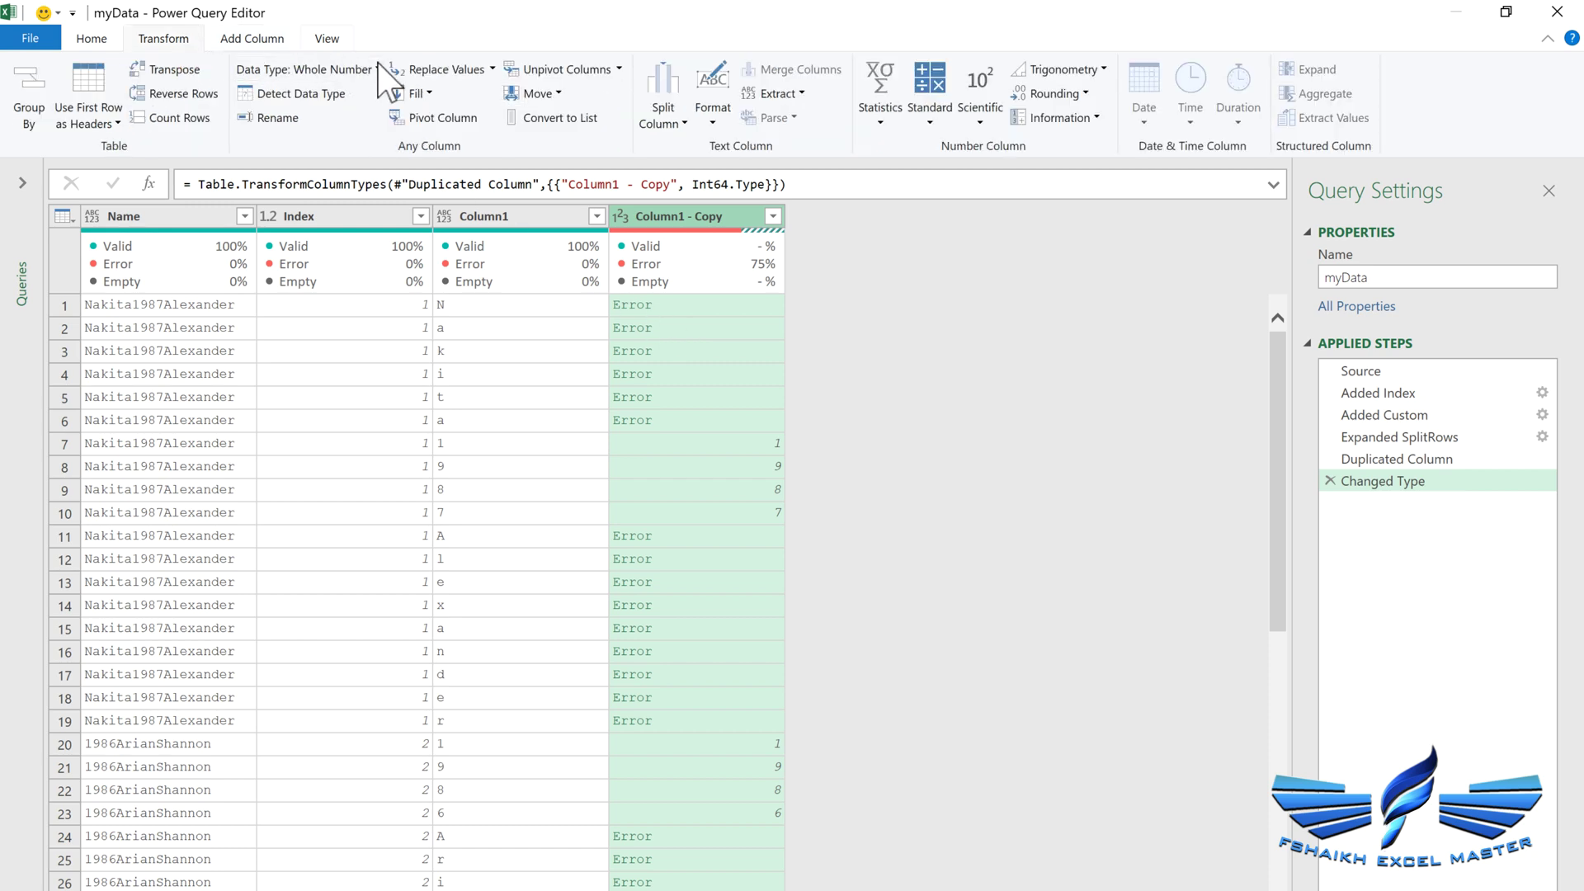
pyautogui.click(492, 69)
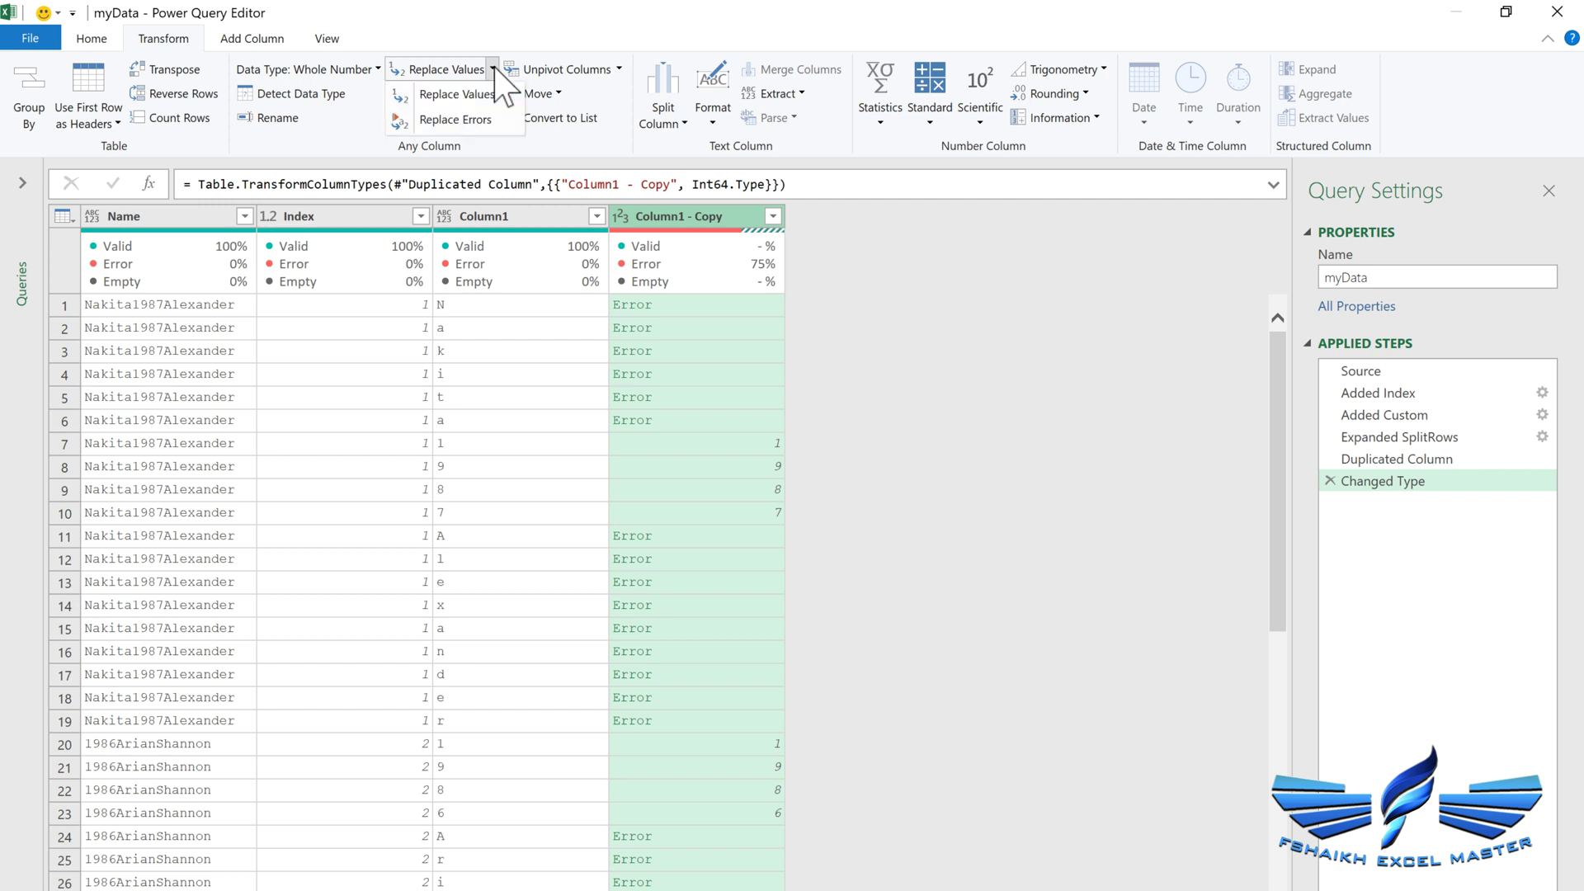
pyautogui.click(433, 121)
pyautogui.write('null')
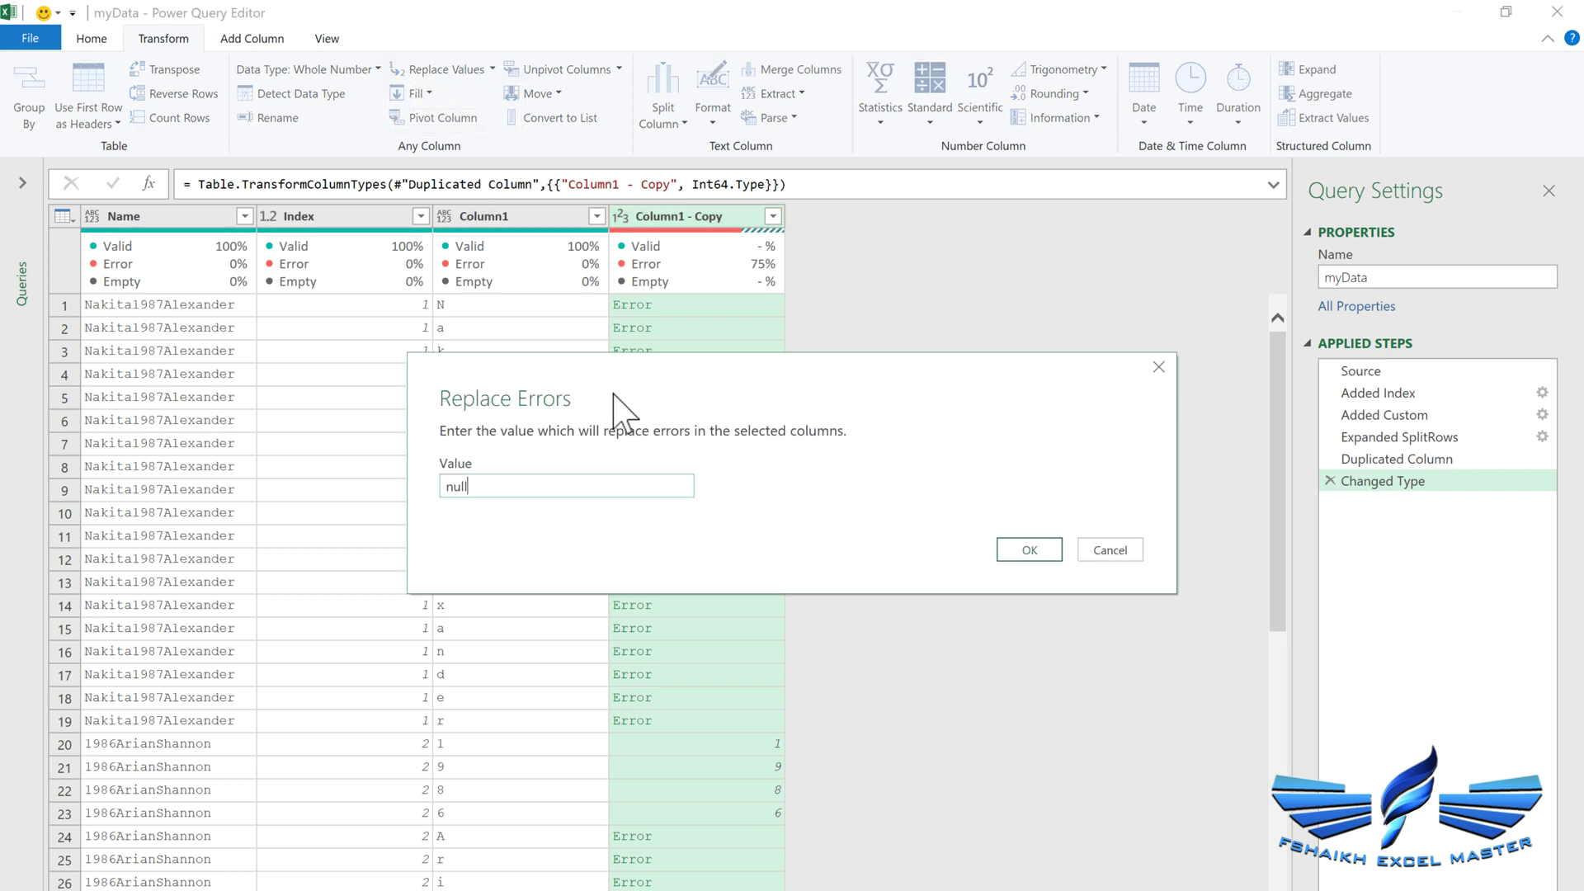
pyautogui.press('Return')
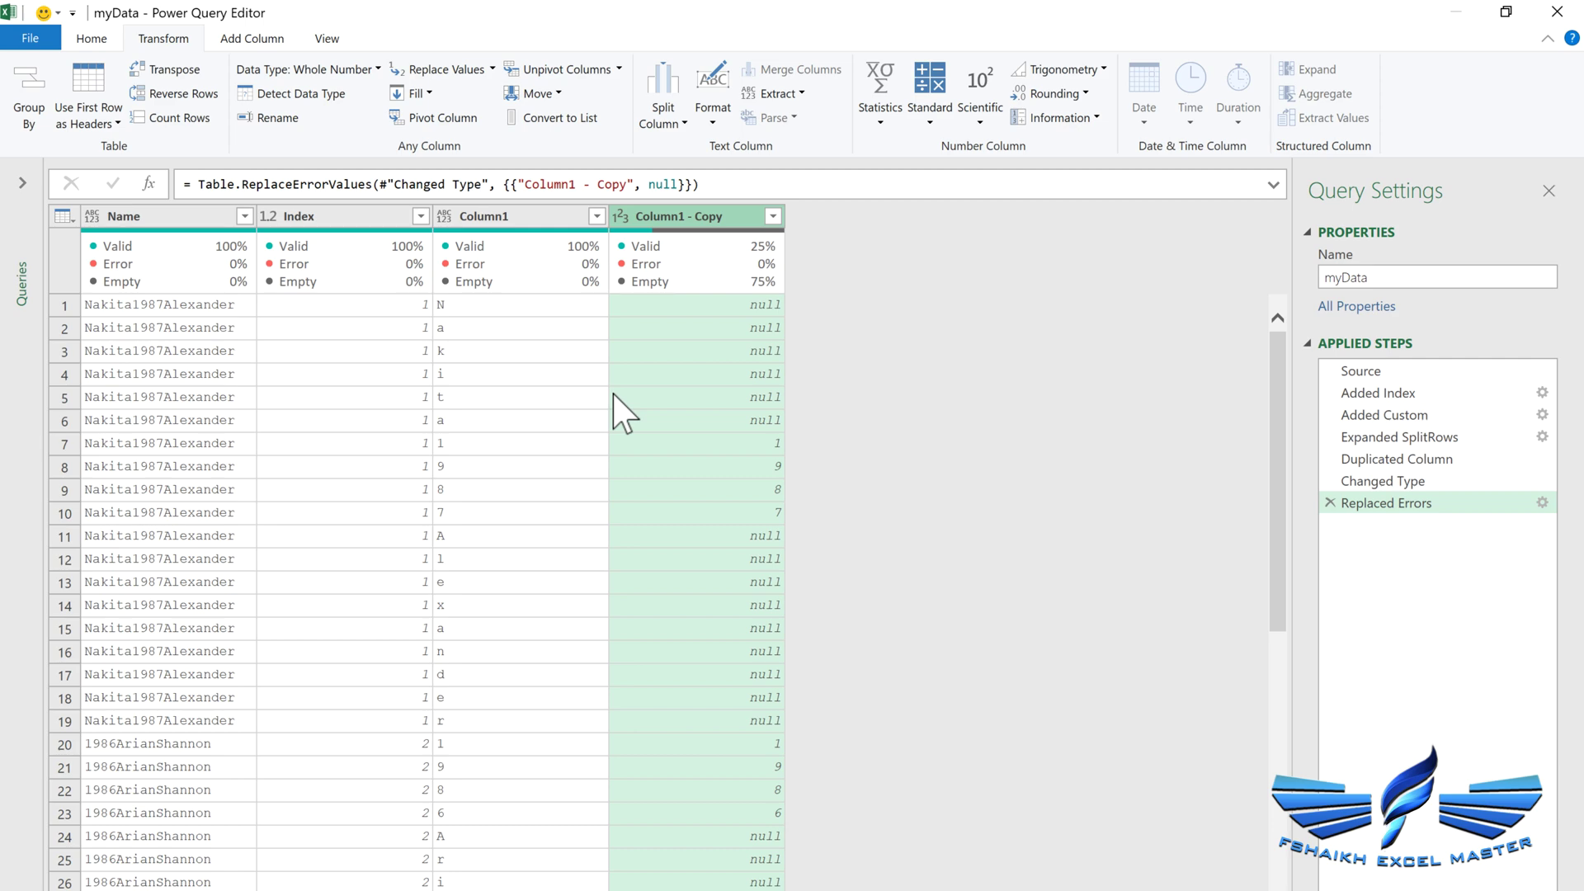
pyautogui.click(252, 38)
# Step: Name the conditional column 'names' with the condition Column1 - Copy equals null
pyautogui.click(291, 70)
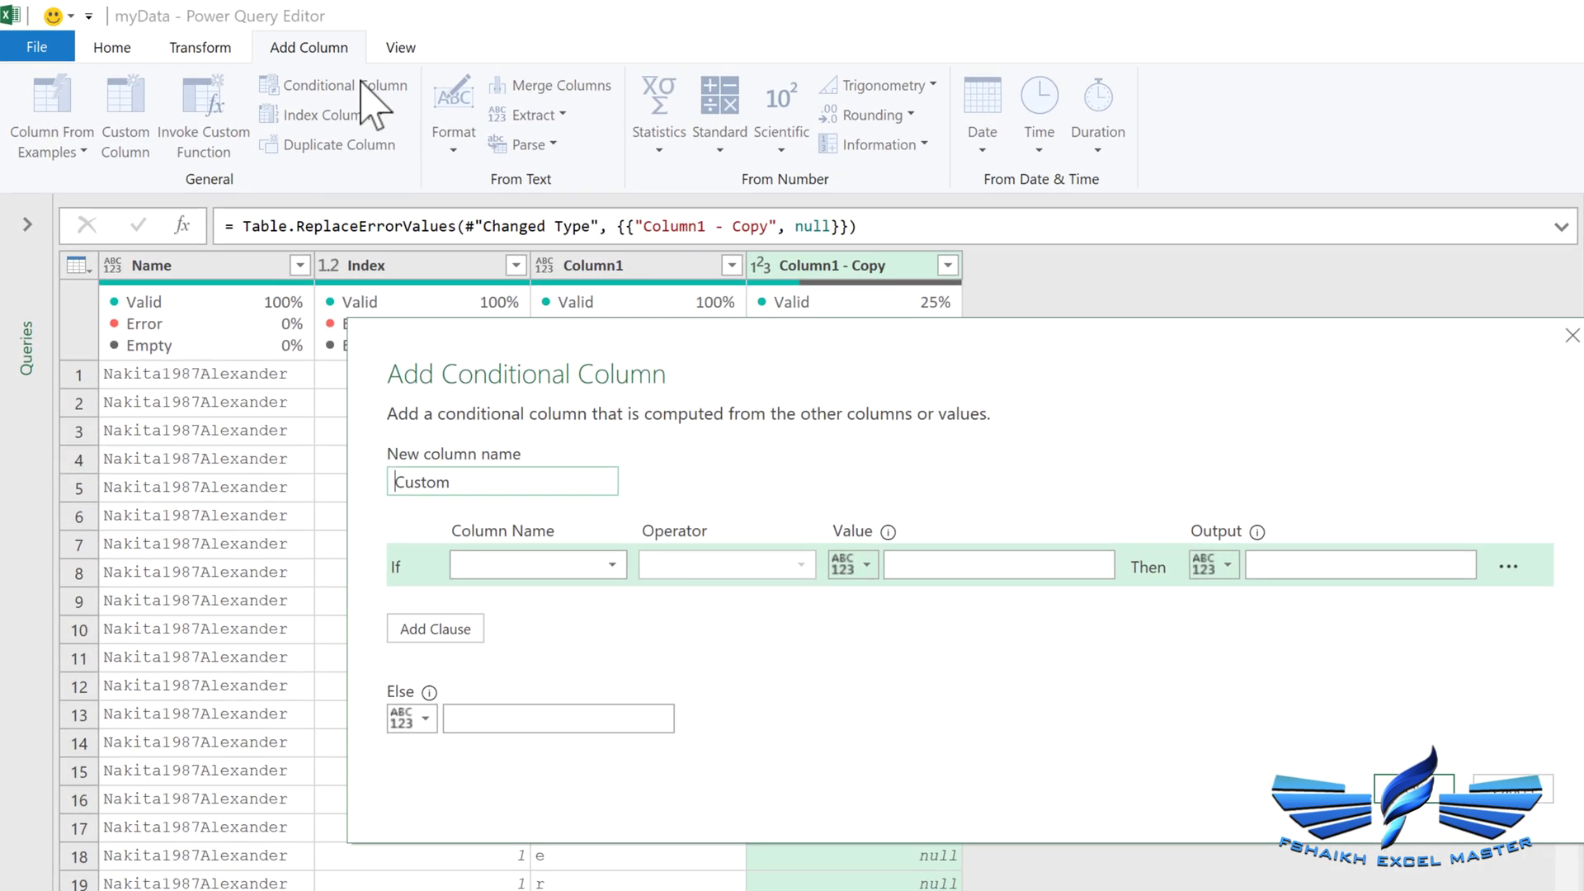
pyautogui.write('names')
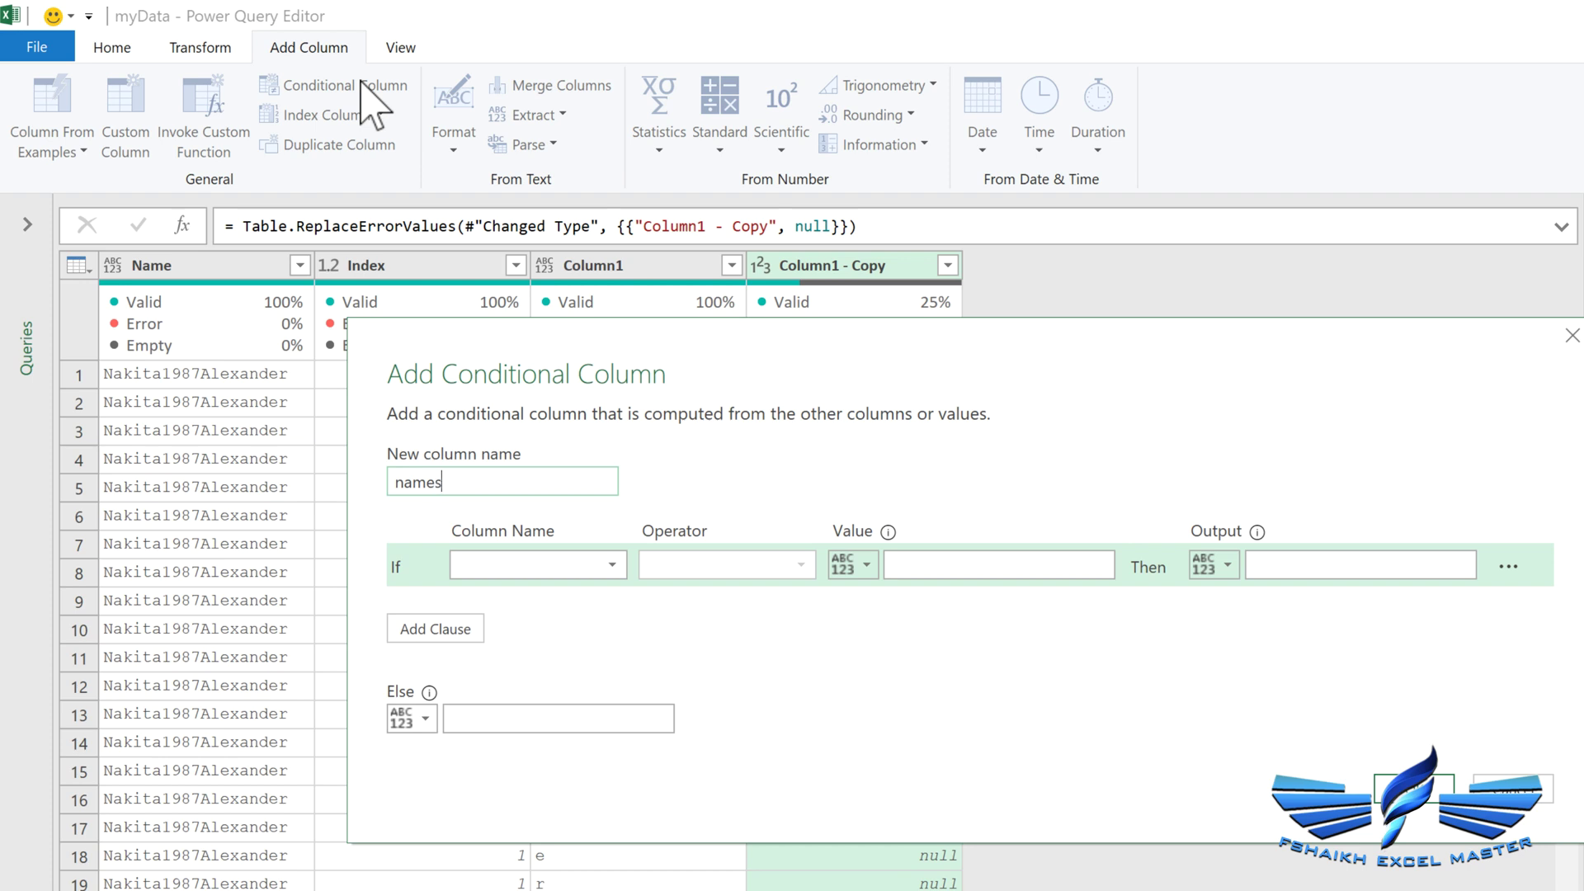
pyautogui.click(515, 568)
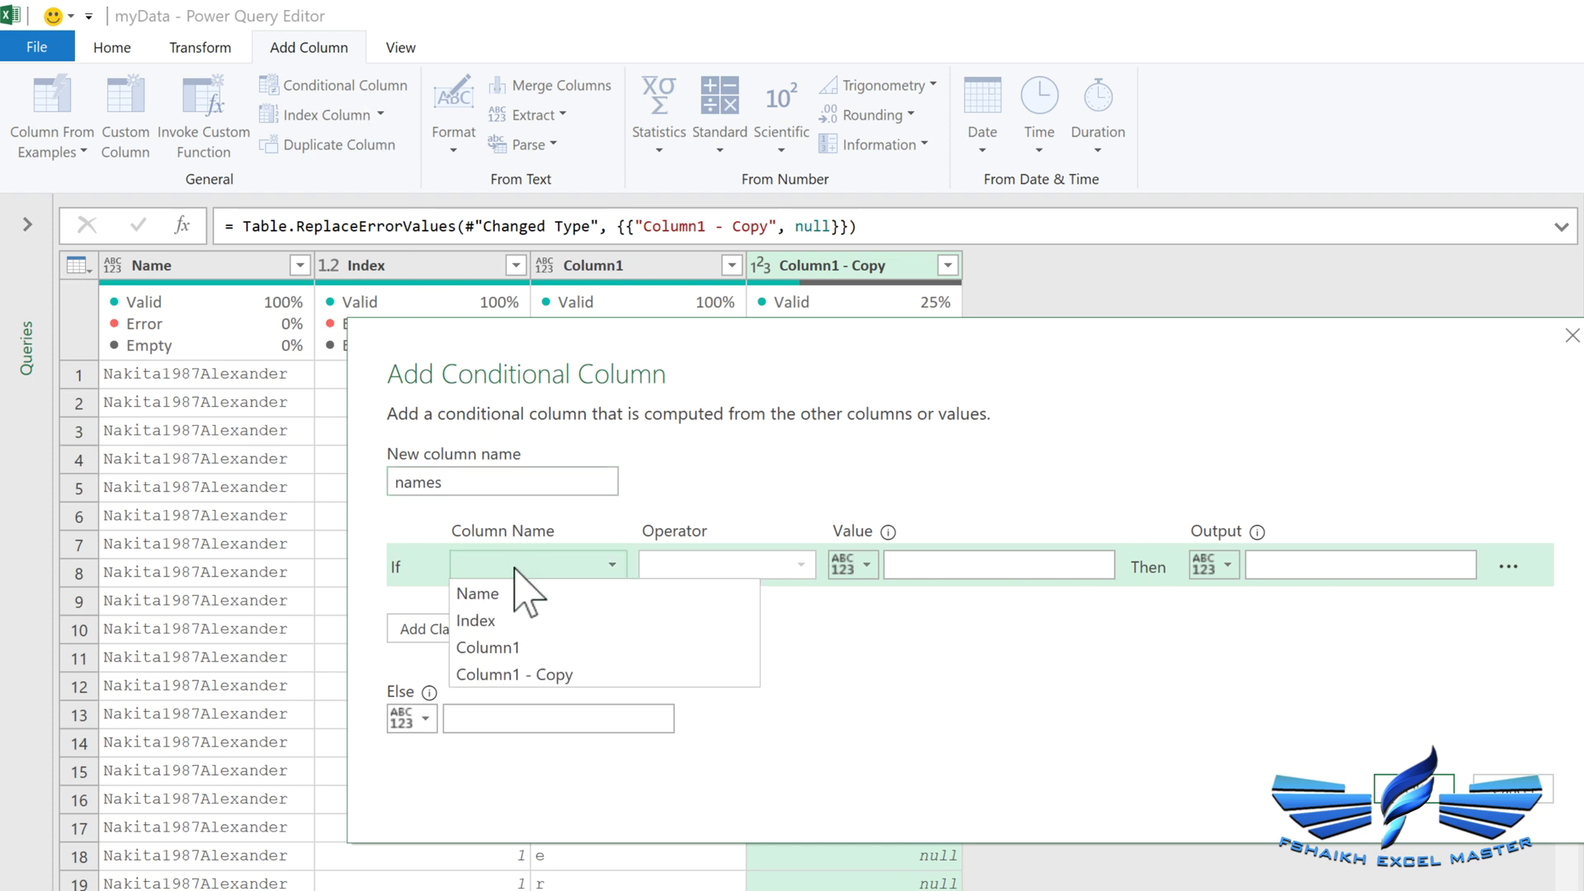
pyautogui.click(532, 674)
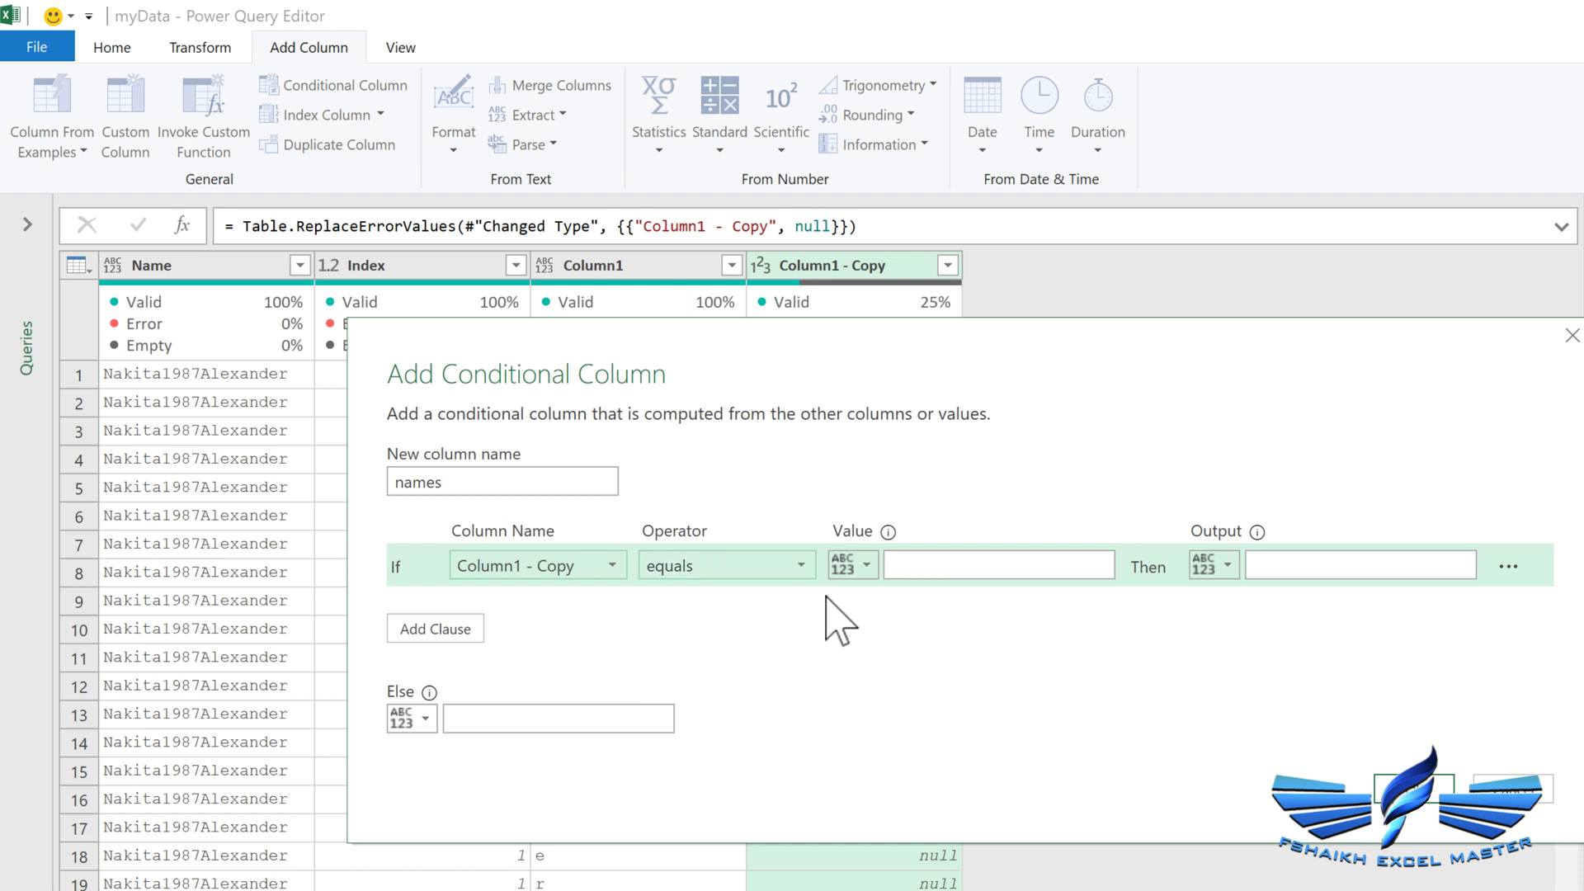
pyautogui.click(936, 568)
pyautogui.write('null')
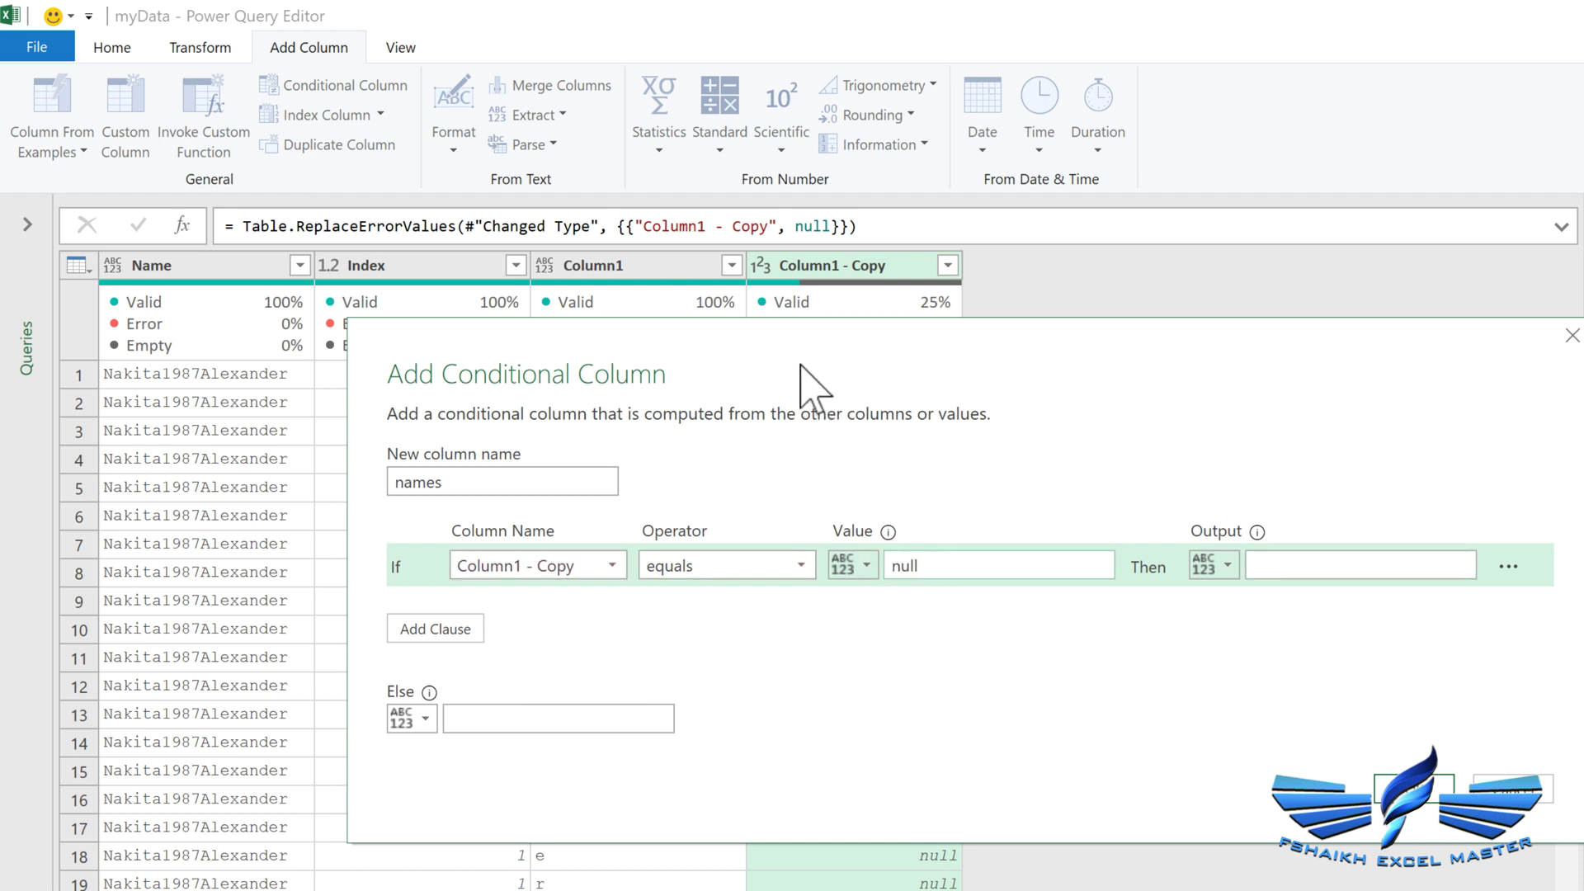
pyautogui.moveTo(786, 341); pyautogui.dragTo(695, 380)
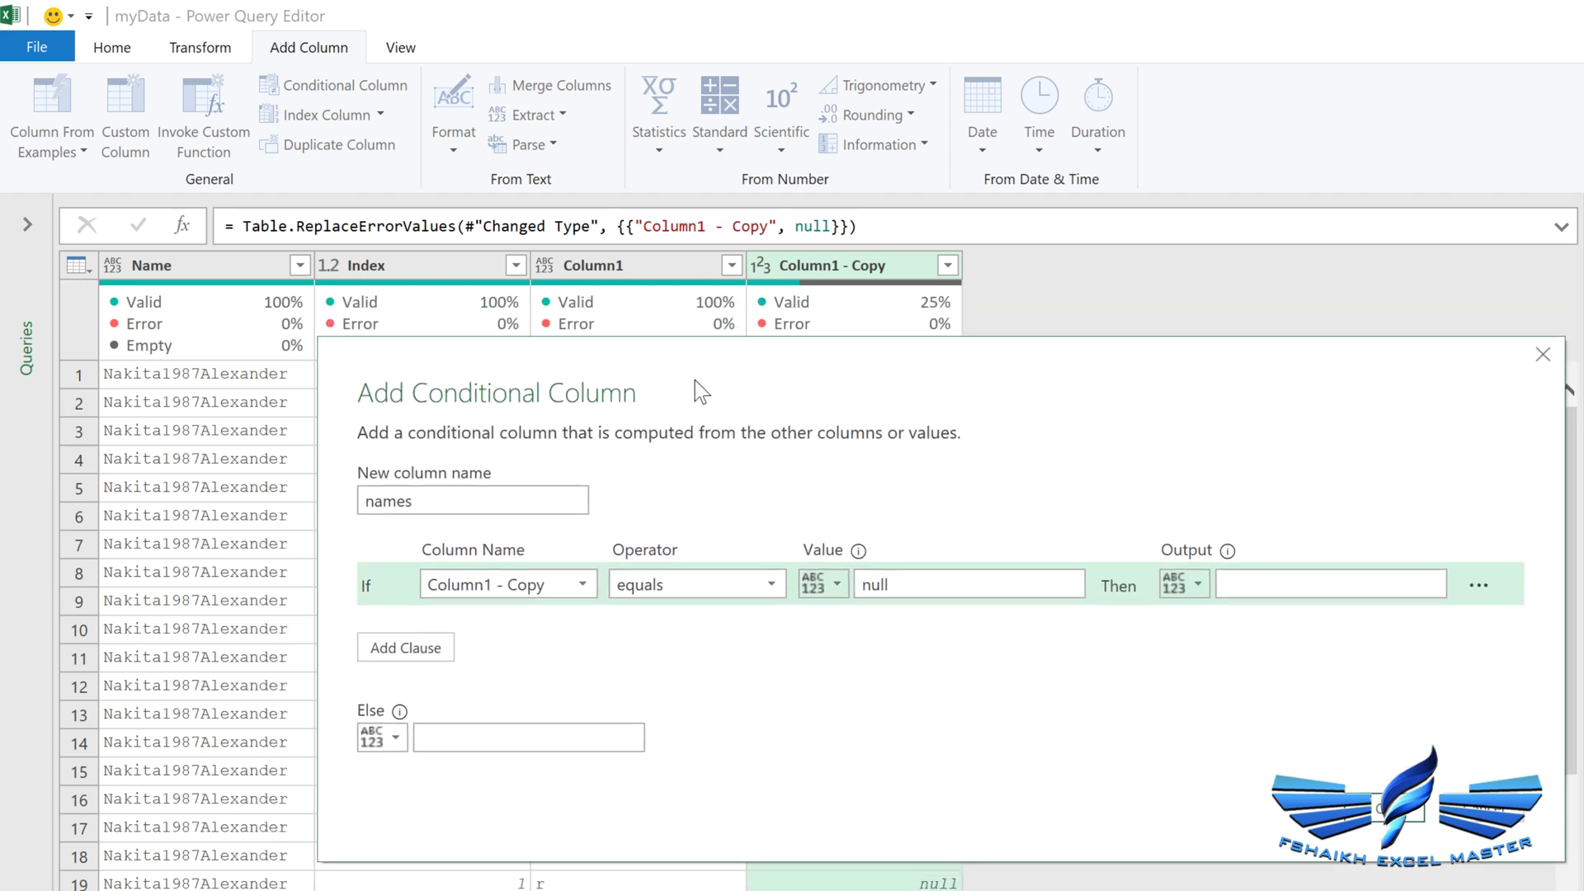
# Step: Output Column1 when the condition holds, otherwise null, and create the column
pyautogui.click(1198, 586)
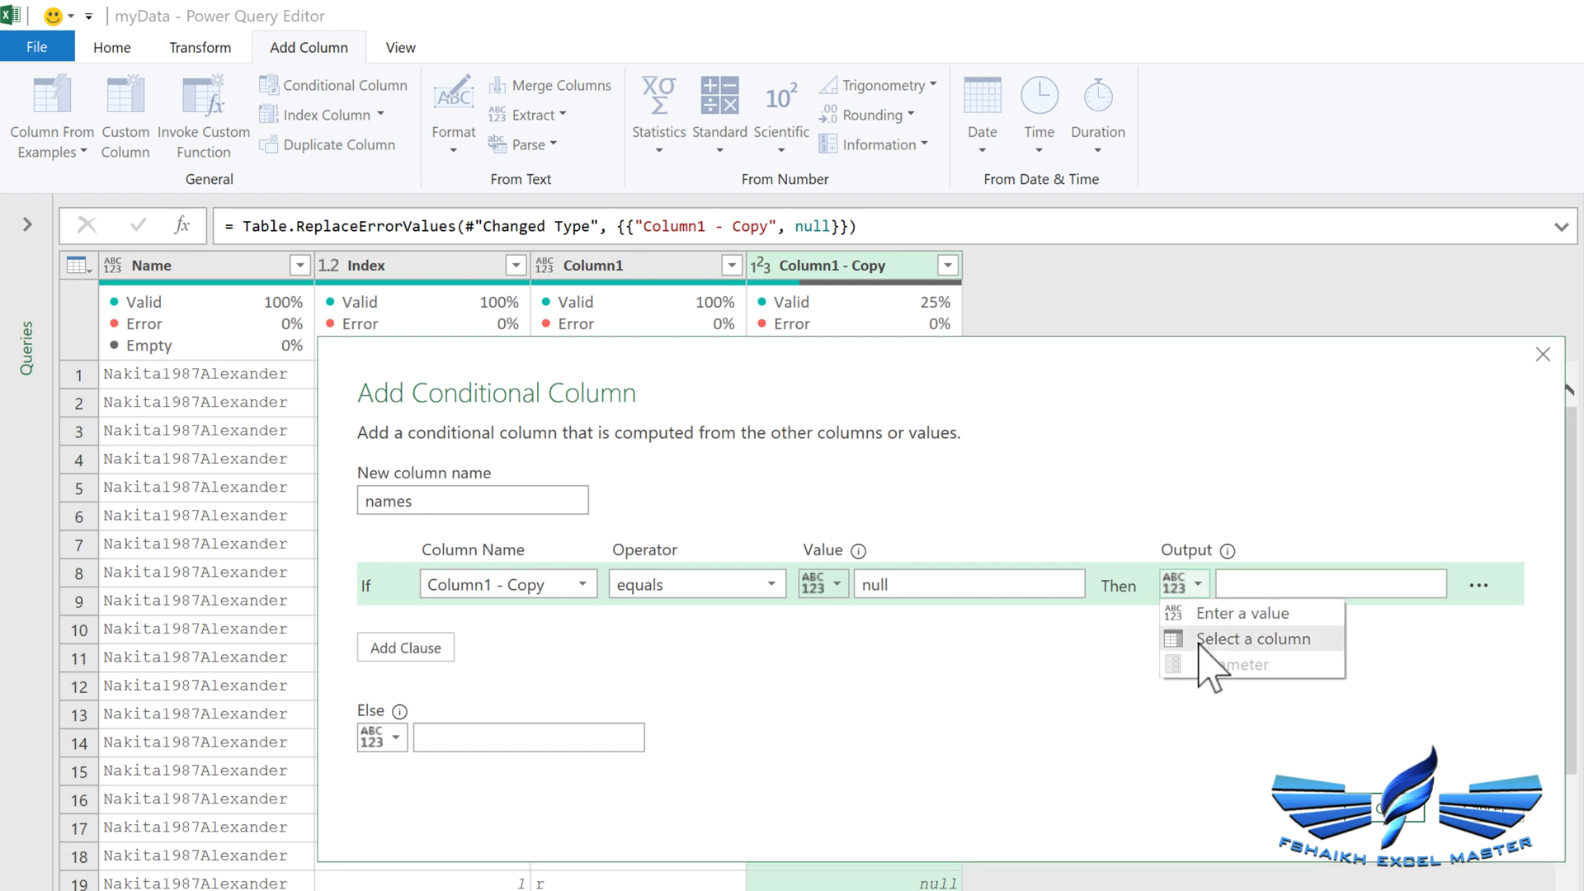
pyautogui.click(1200, 642)
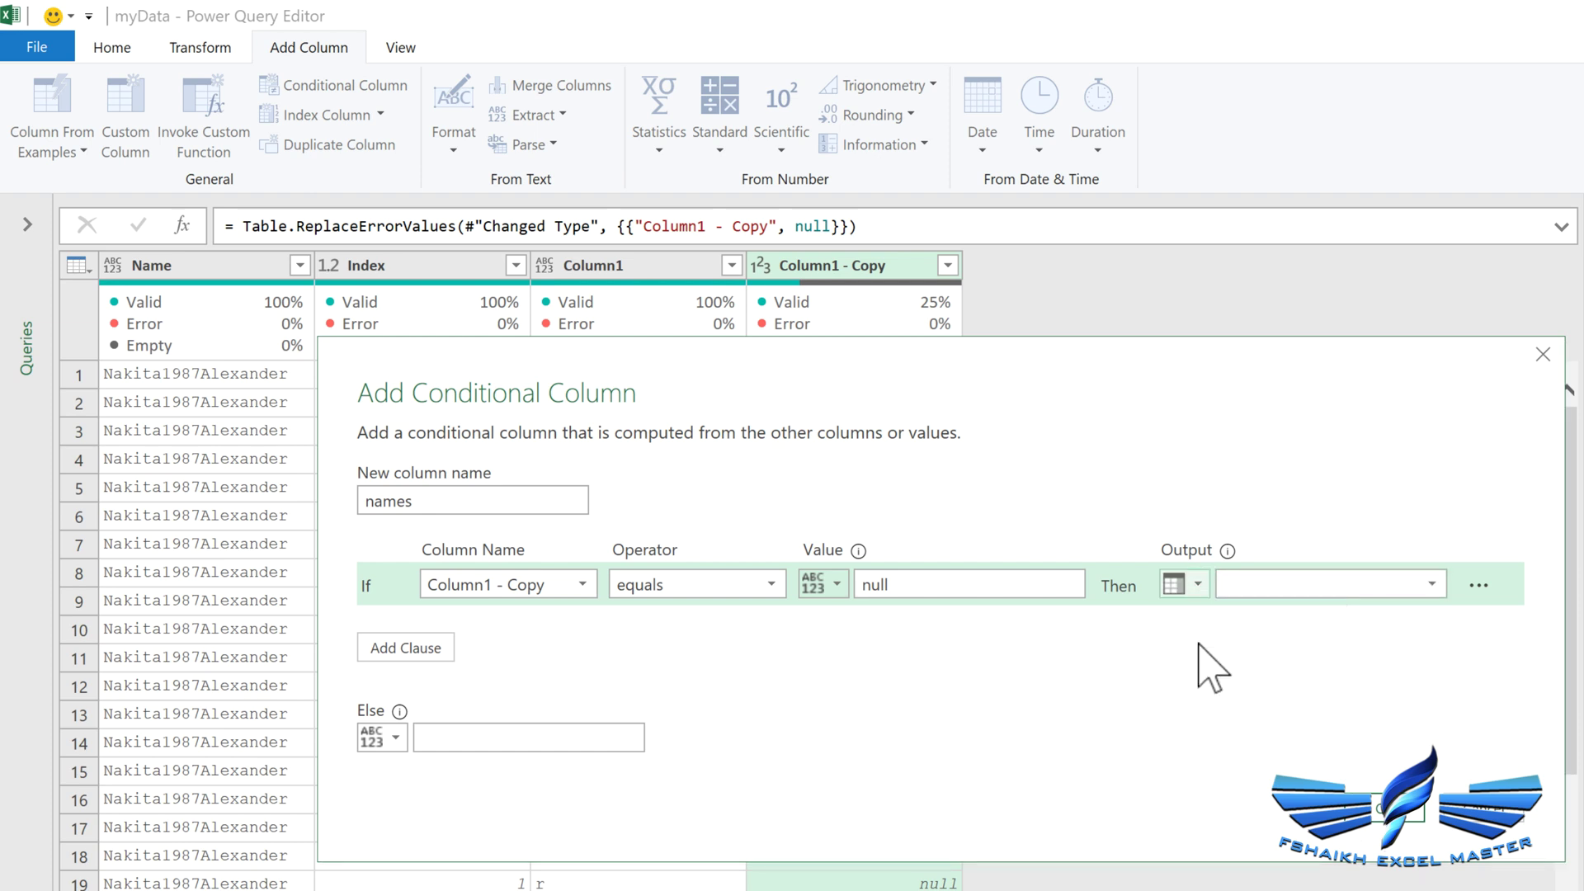
pyautogui.click(1430, 586)
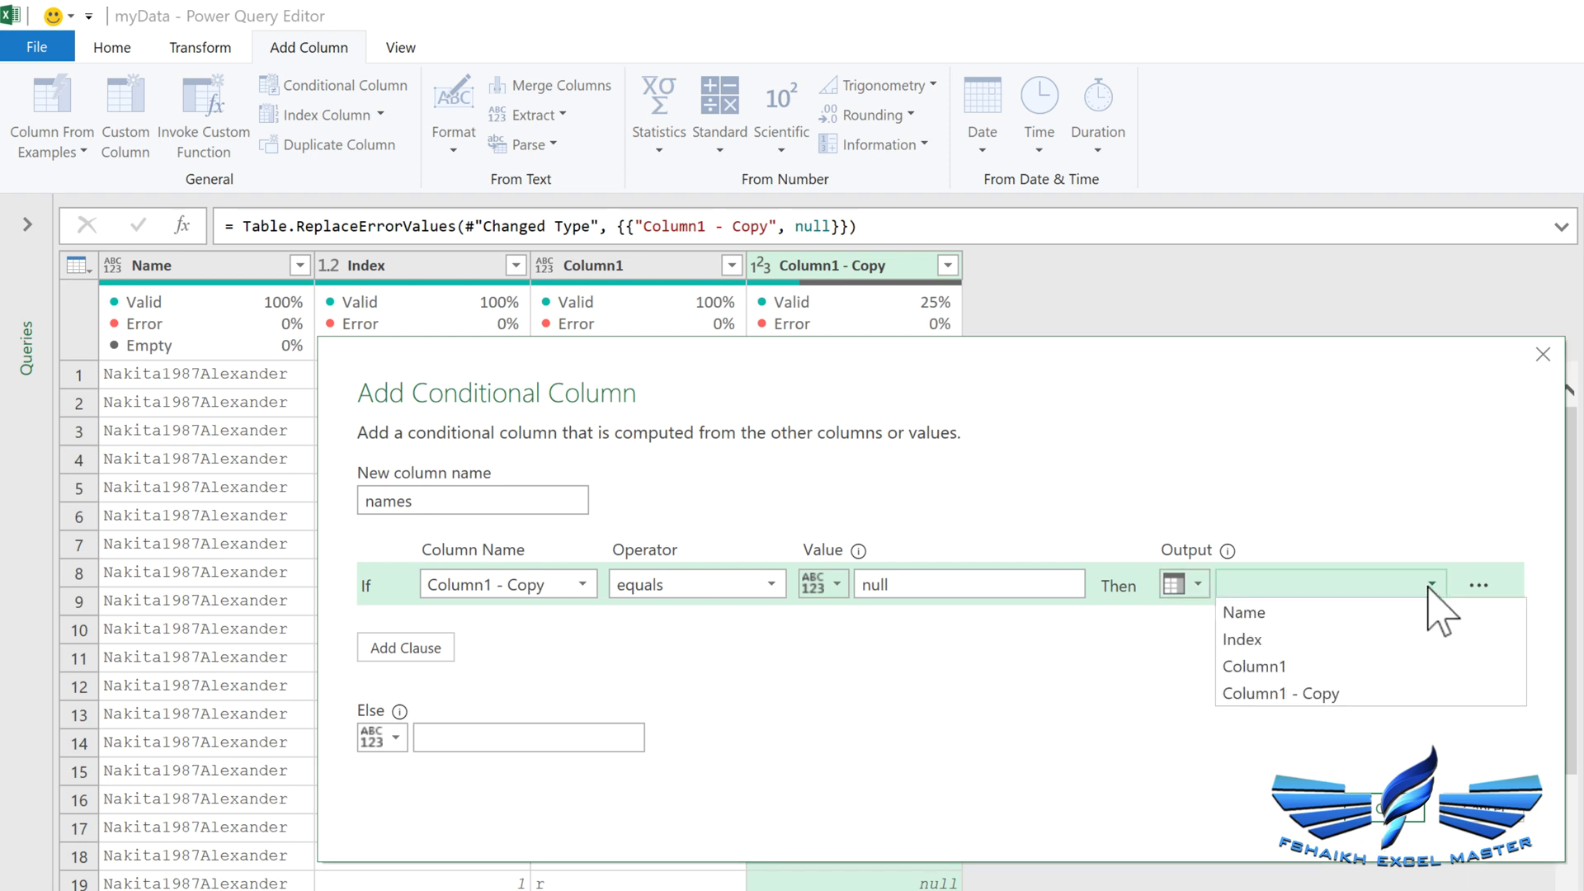
pyautogui.click(1368, 663)
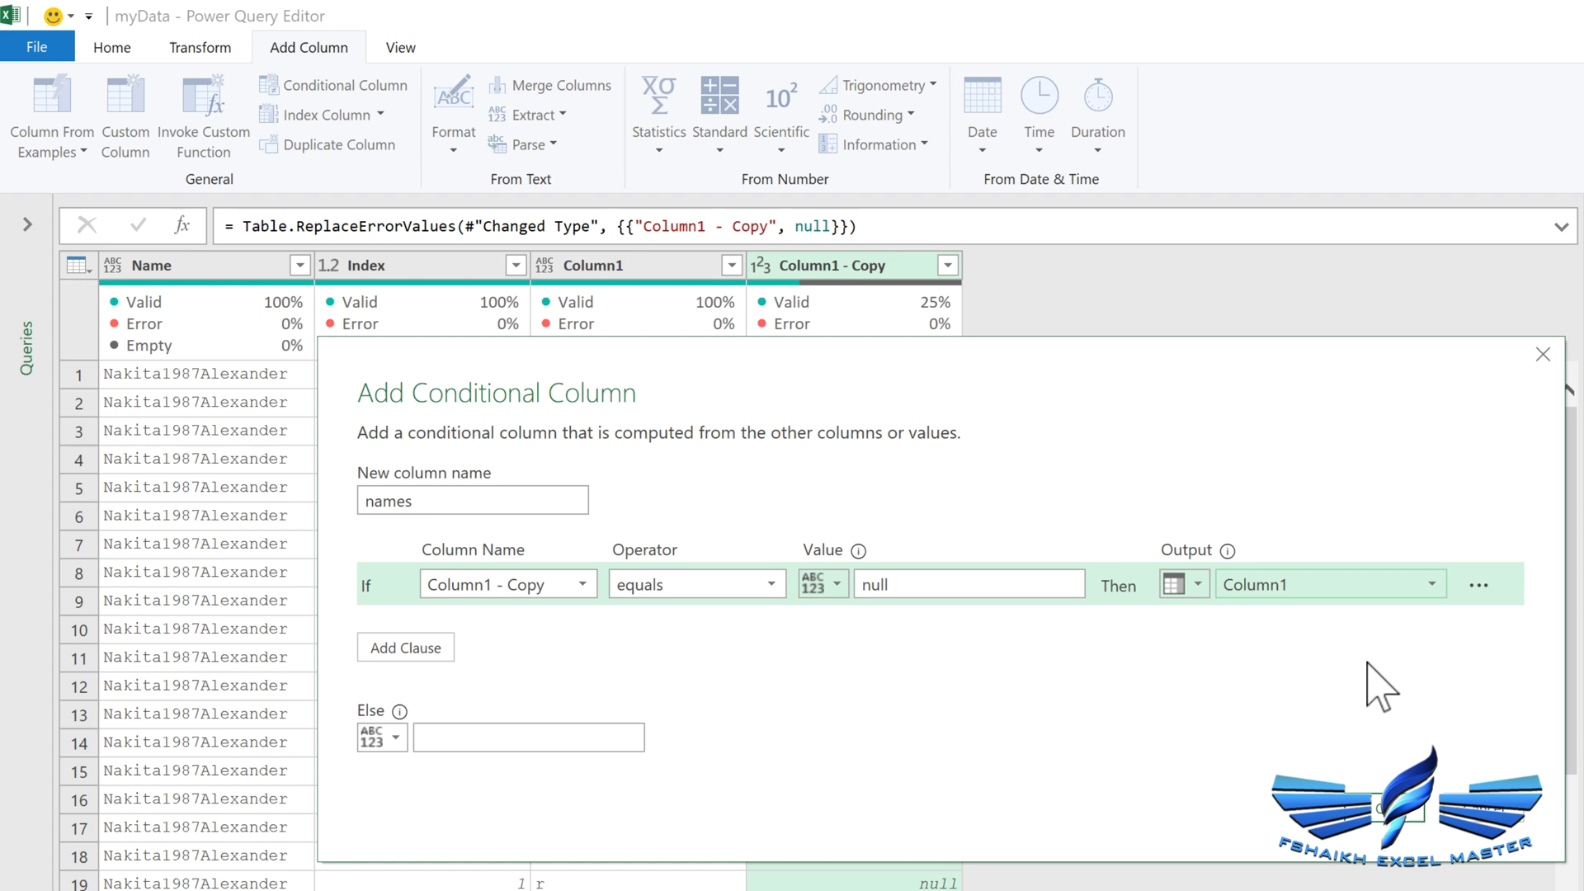
pyautogui.click(606, 736)
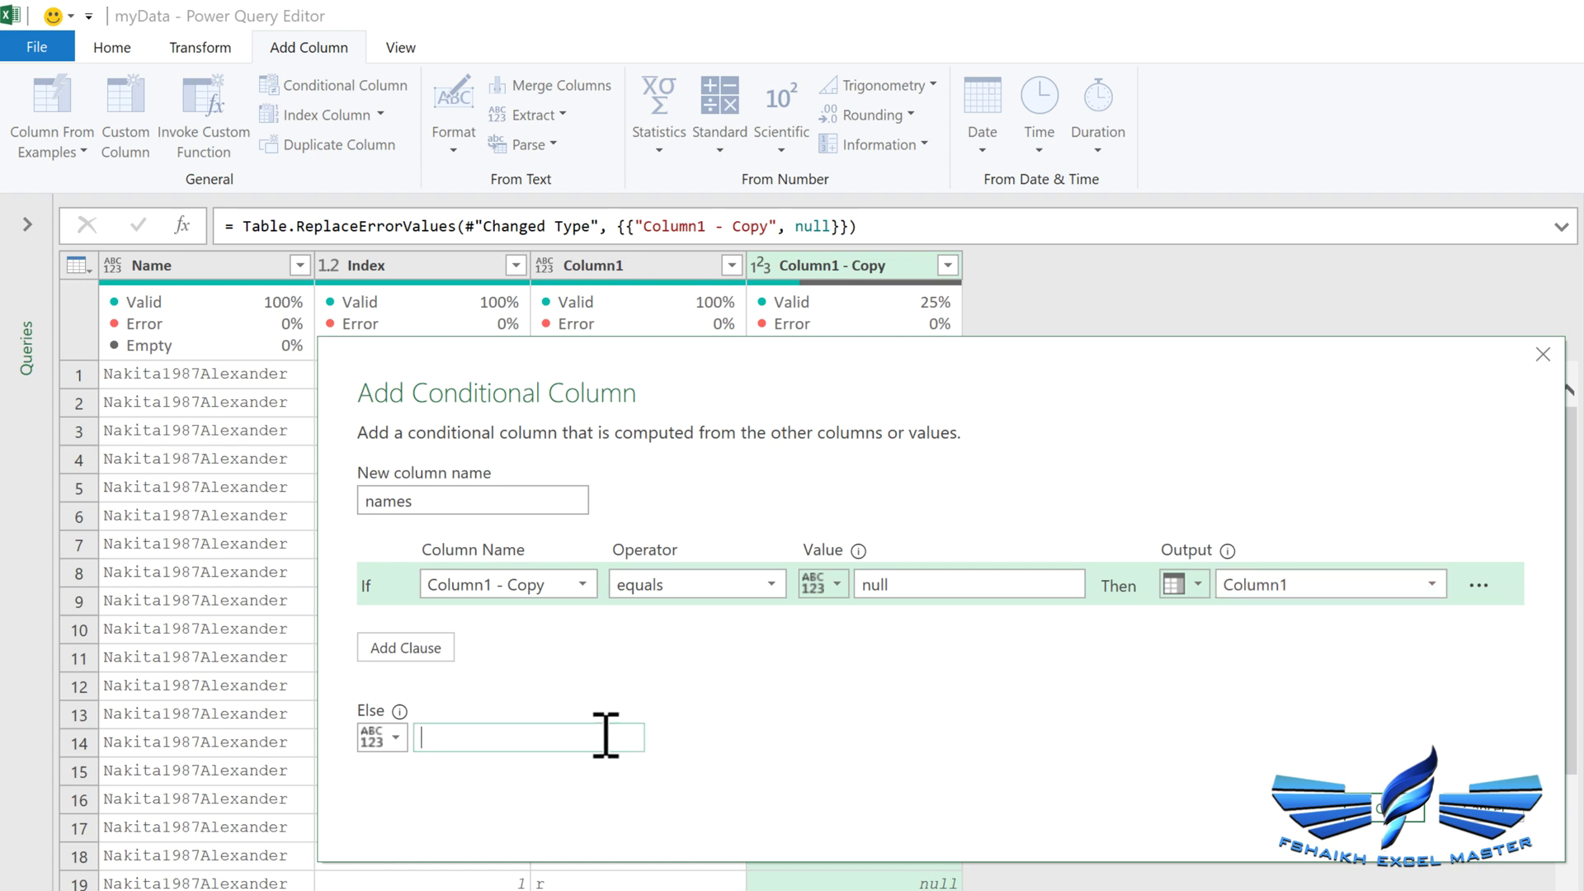
pyautogui.write('null')
pyautogui.press('Return')
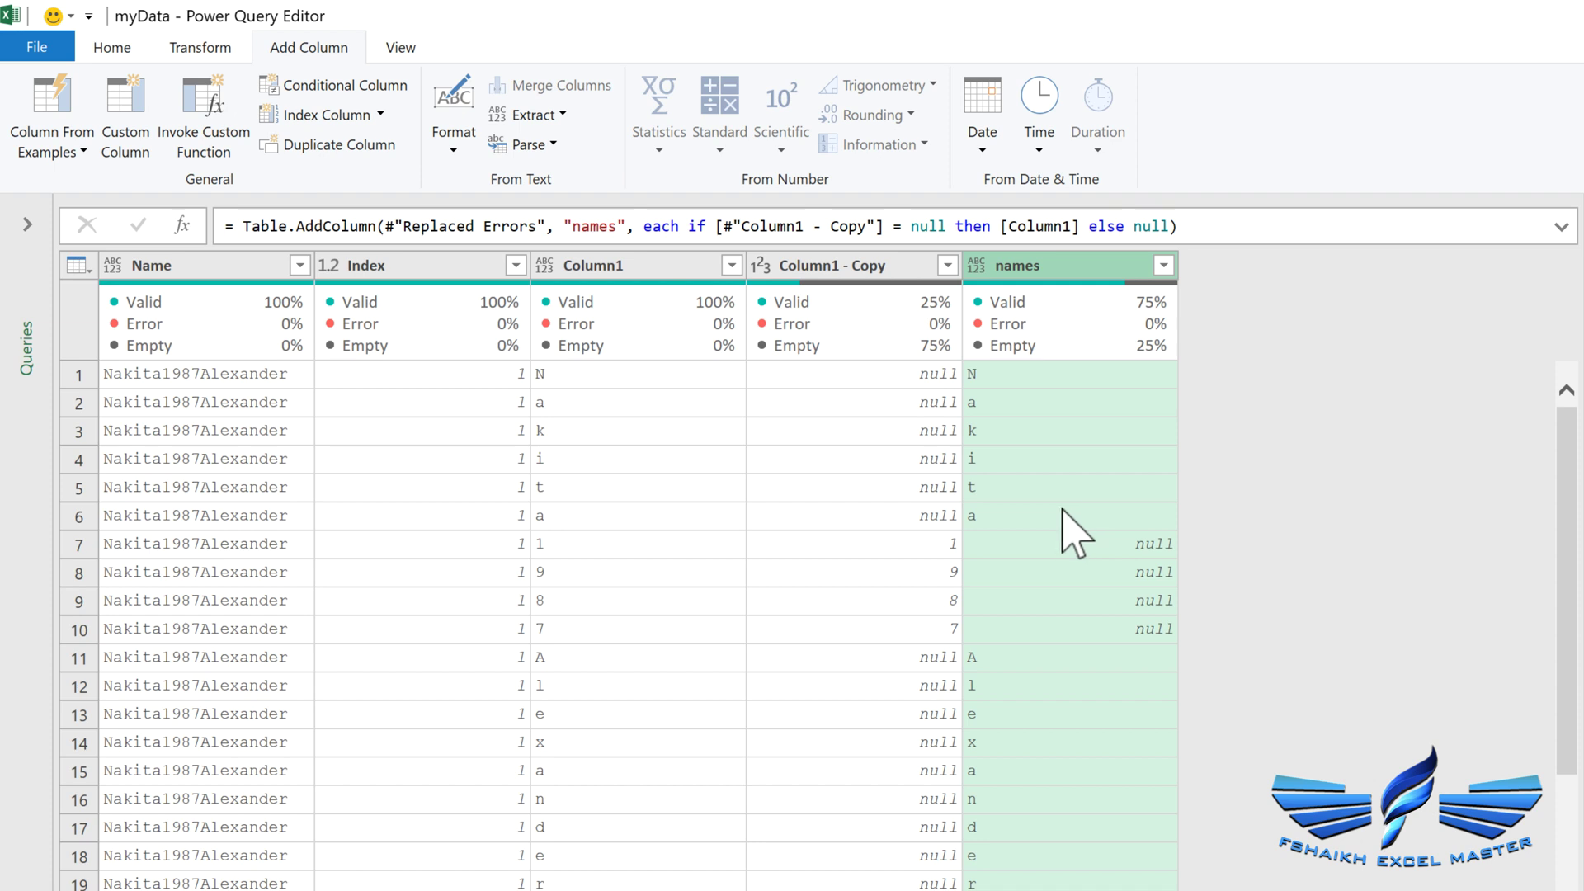
# Step: Open Group By for Index and Name, placing Index ahead of Name
pyautogui.click(477, 267)
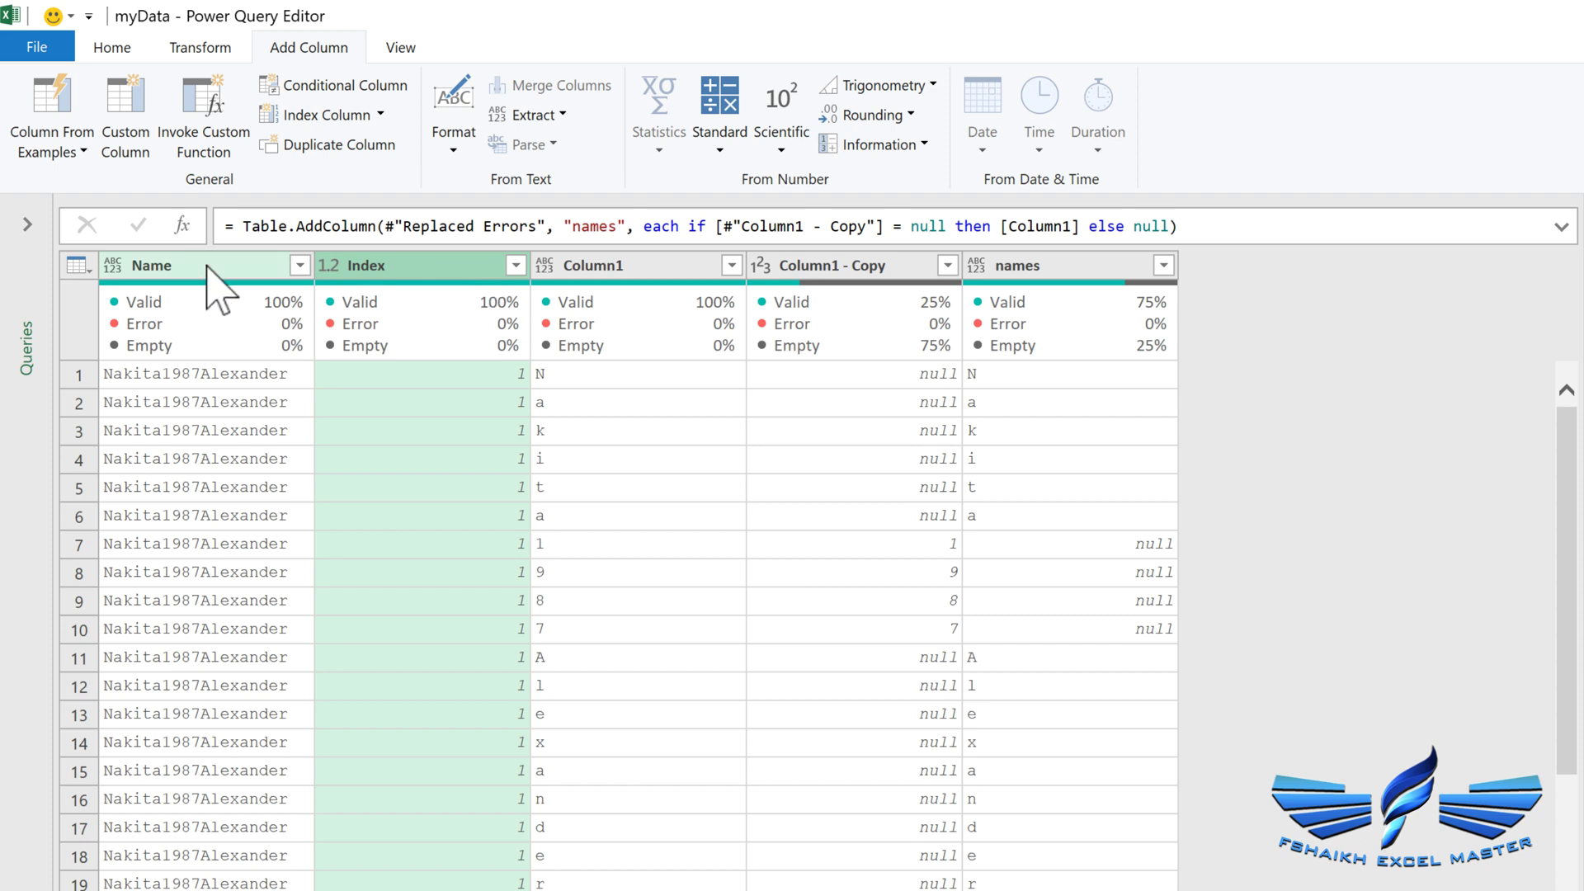
pyautogui.keyDown('ctrl'); pyautogui.click(206, 266); pyautogui.keyUp('ctrl')
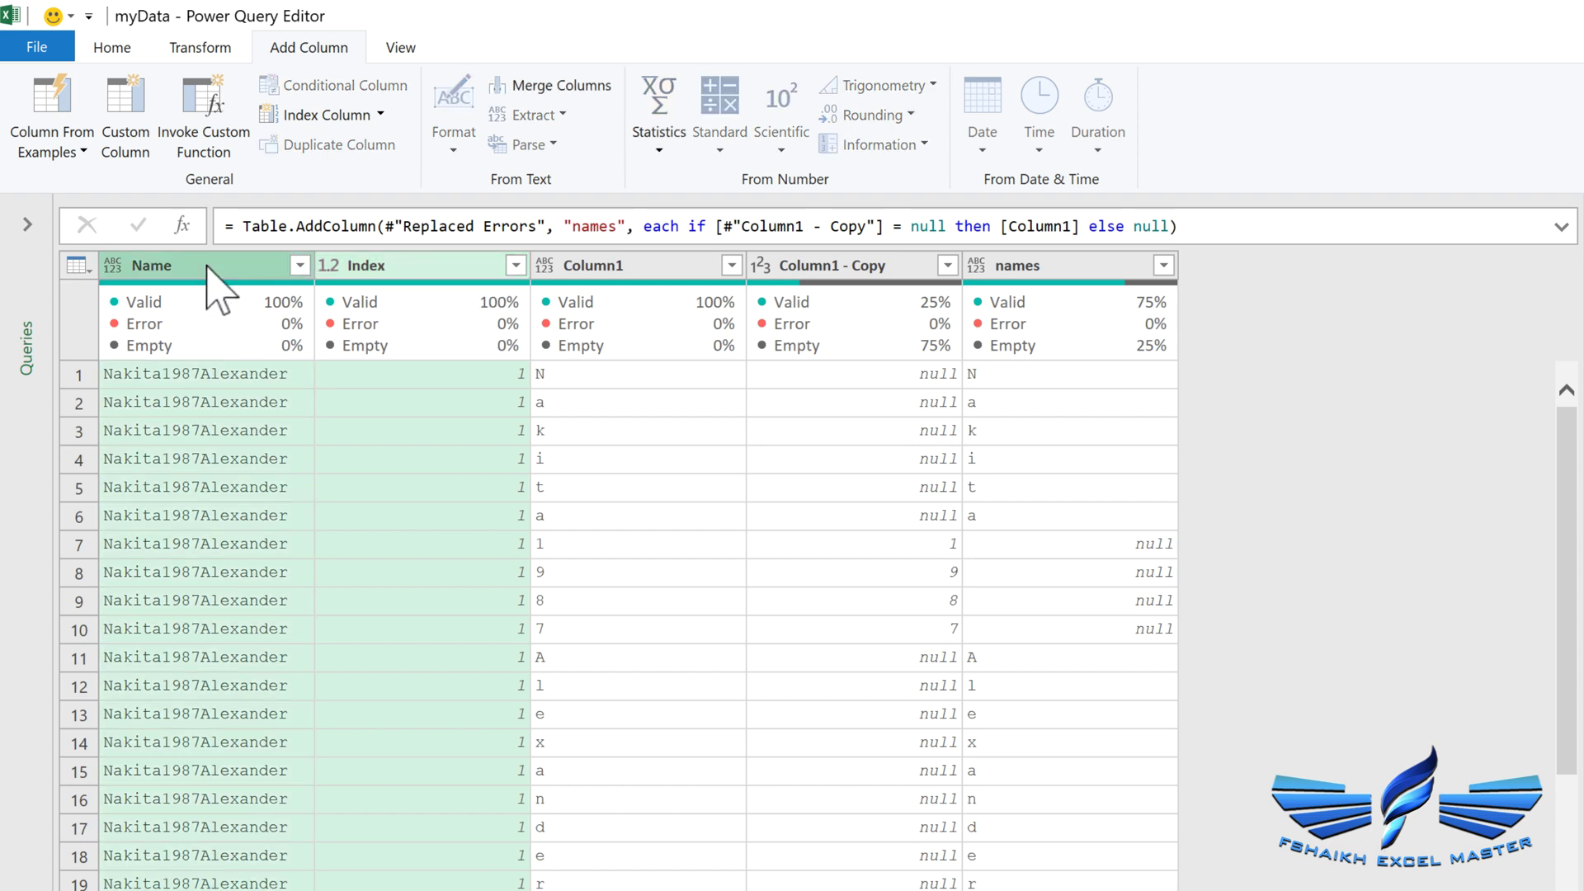
pyautogui.click(206, 50)
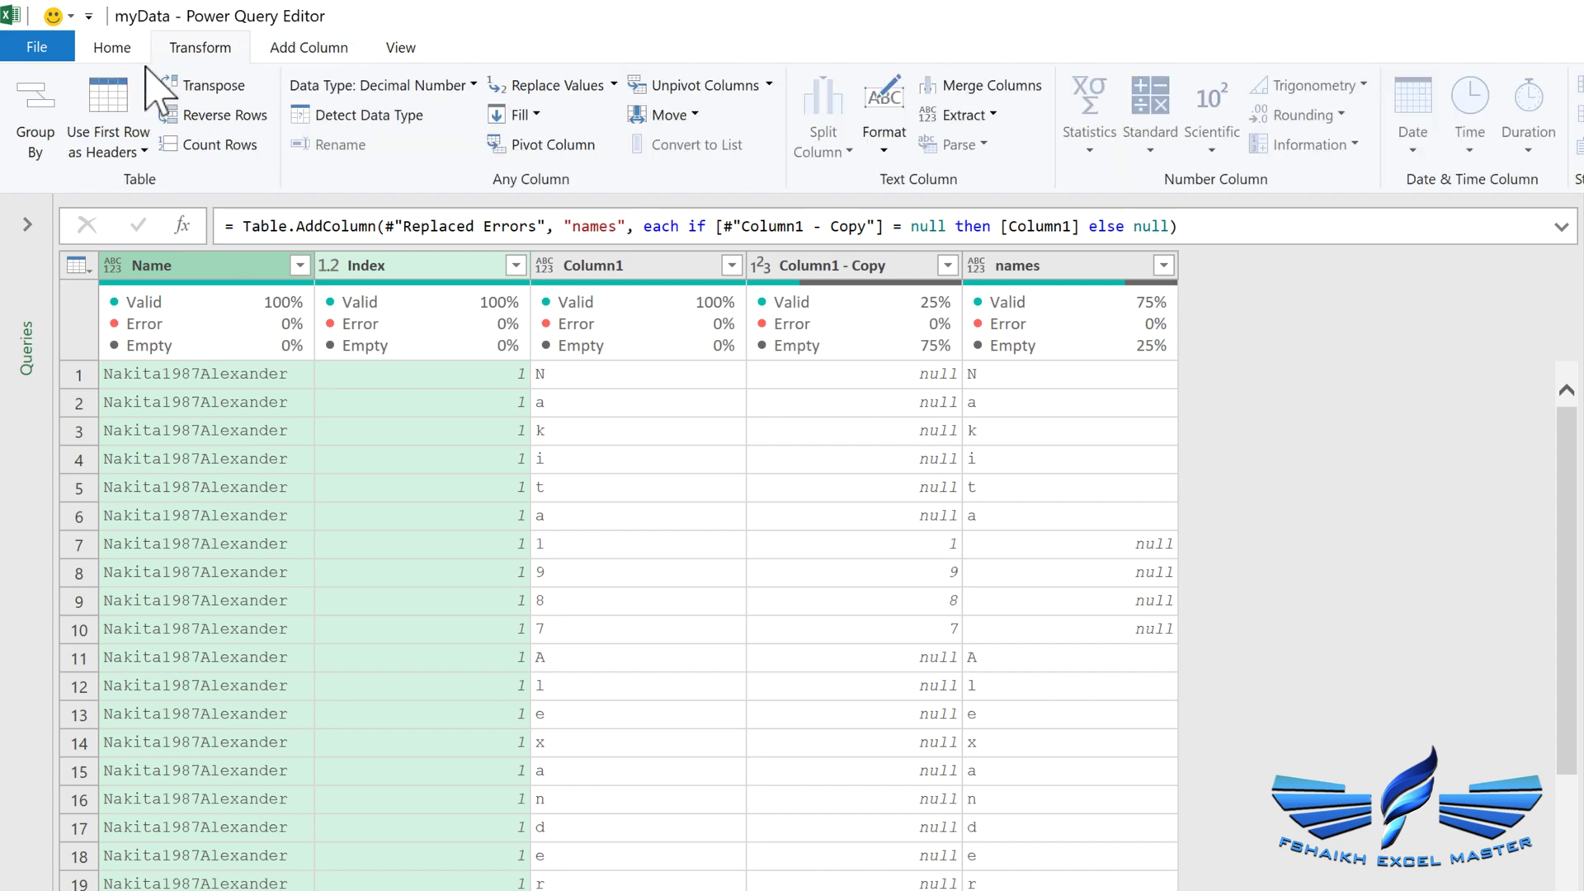
pyautogui.click(37, 124)
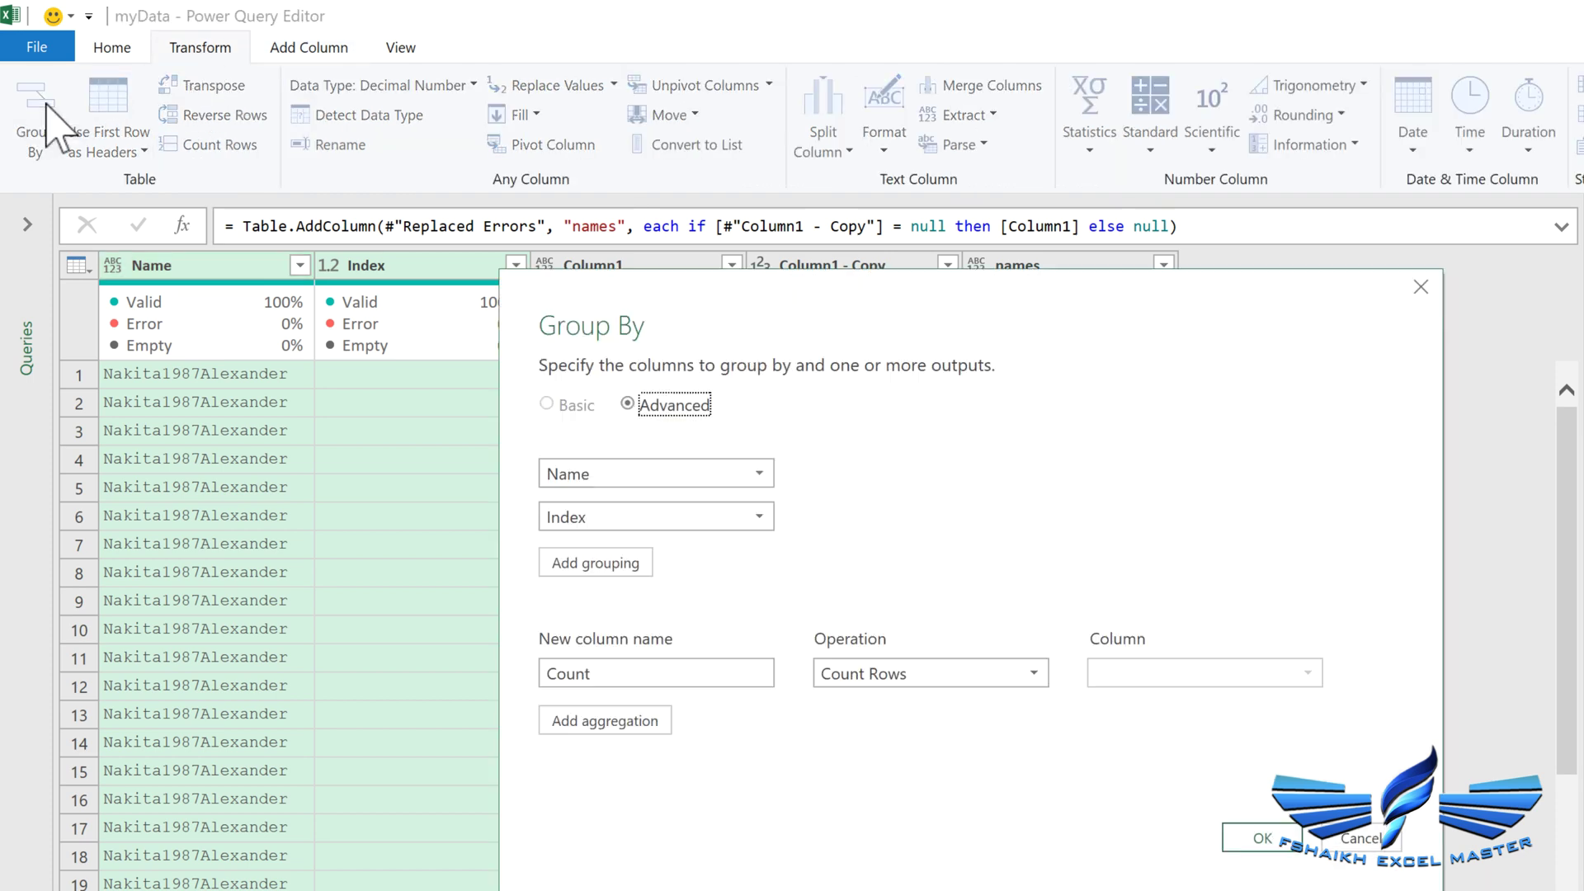
pyautogui.click(792, 517)
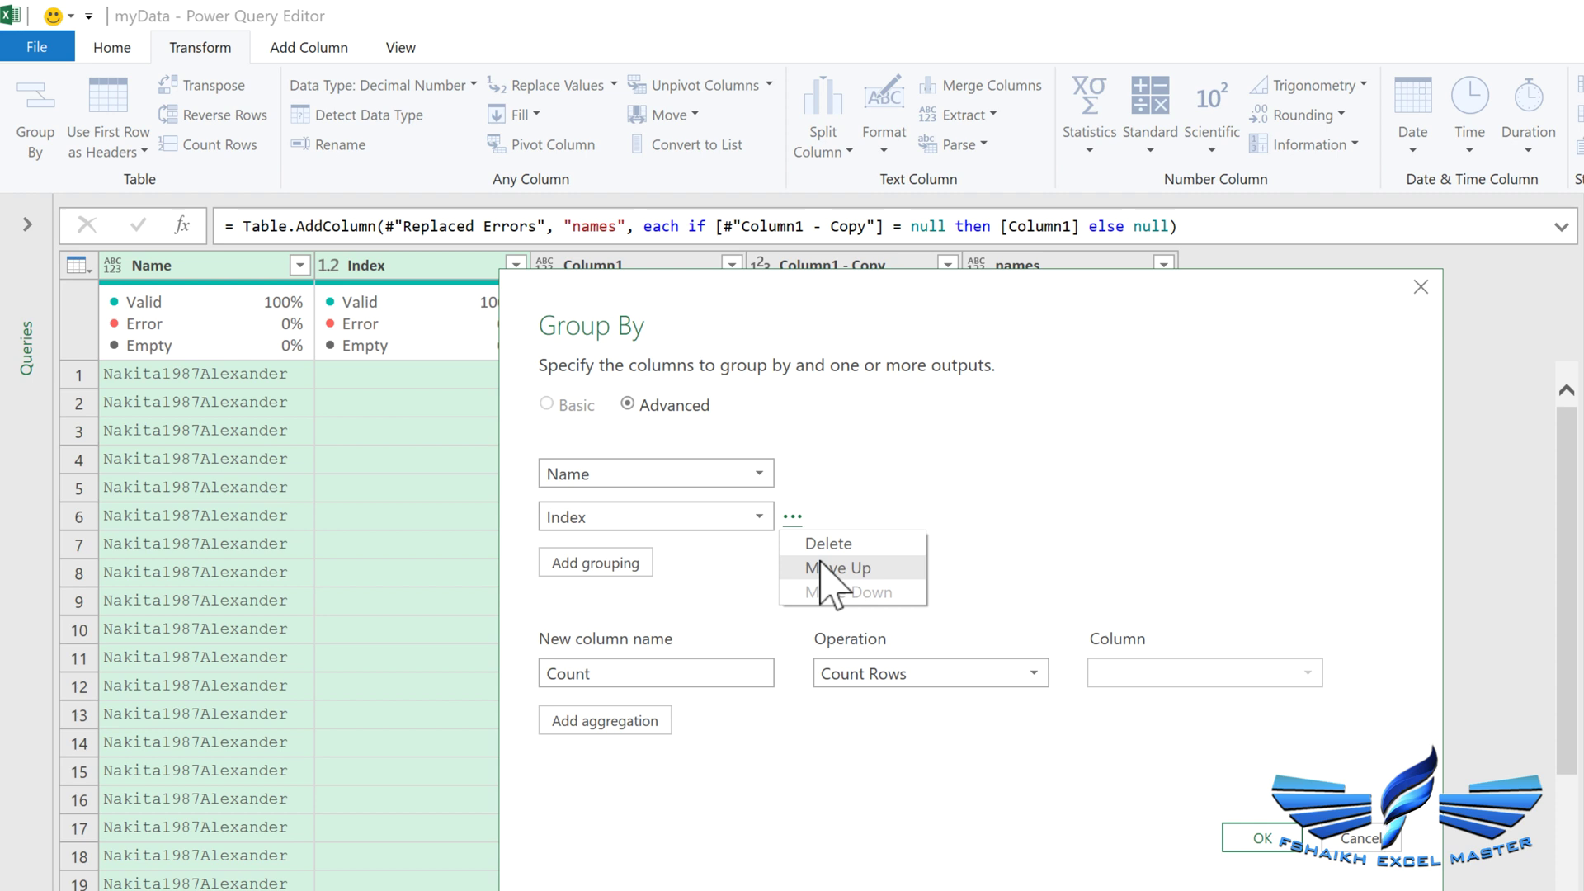
pyautogui.click(825, 568)
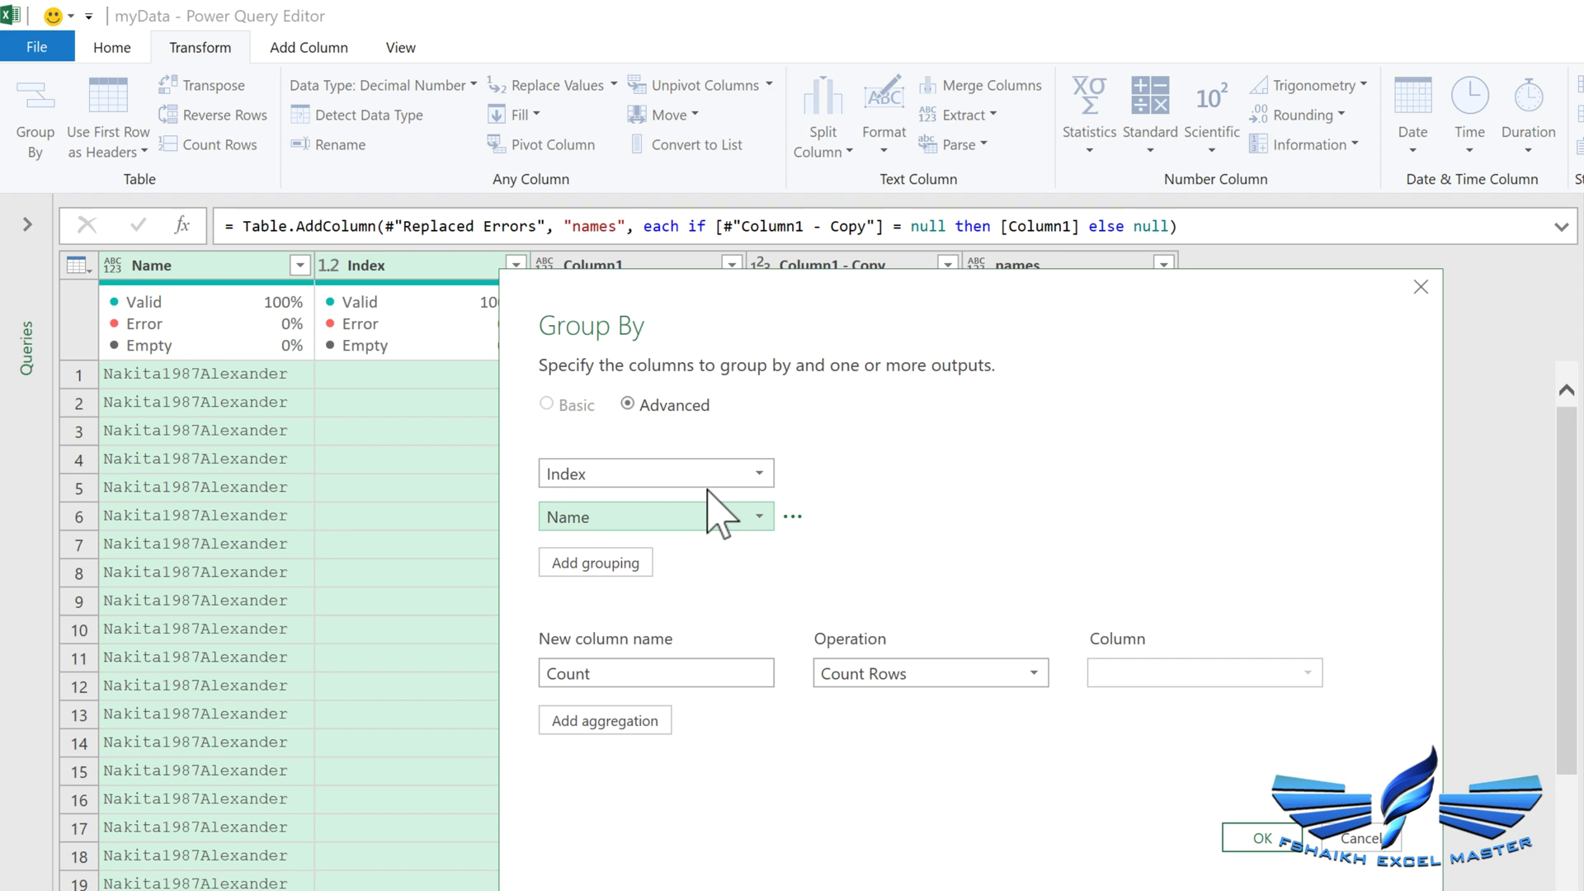
# Step: Set the aggregation to a jointnames column that Sums the names column
pyautogui.doubleClick(622, 670)
pyautogui.write('jointnames')
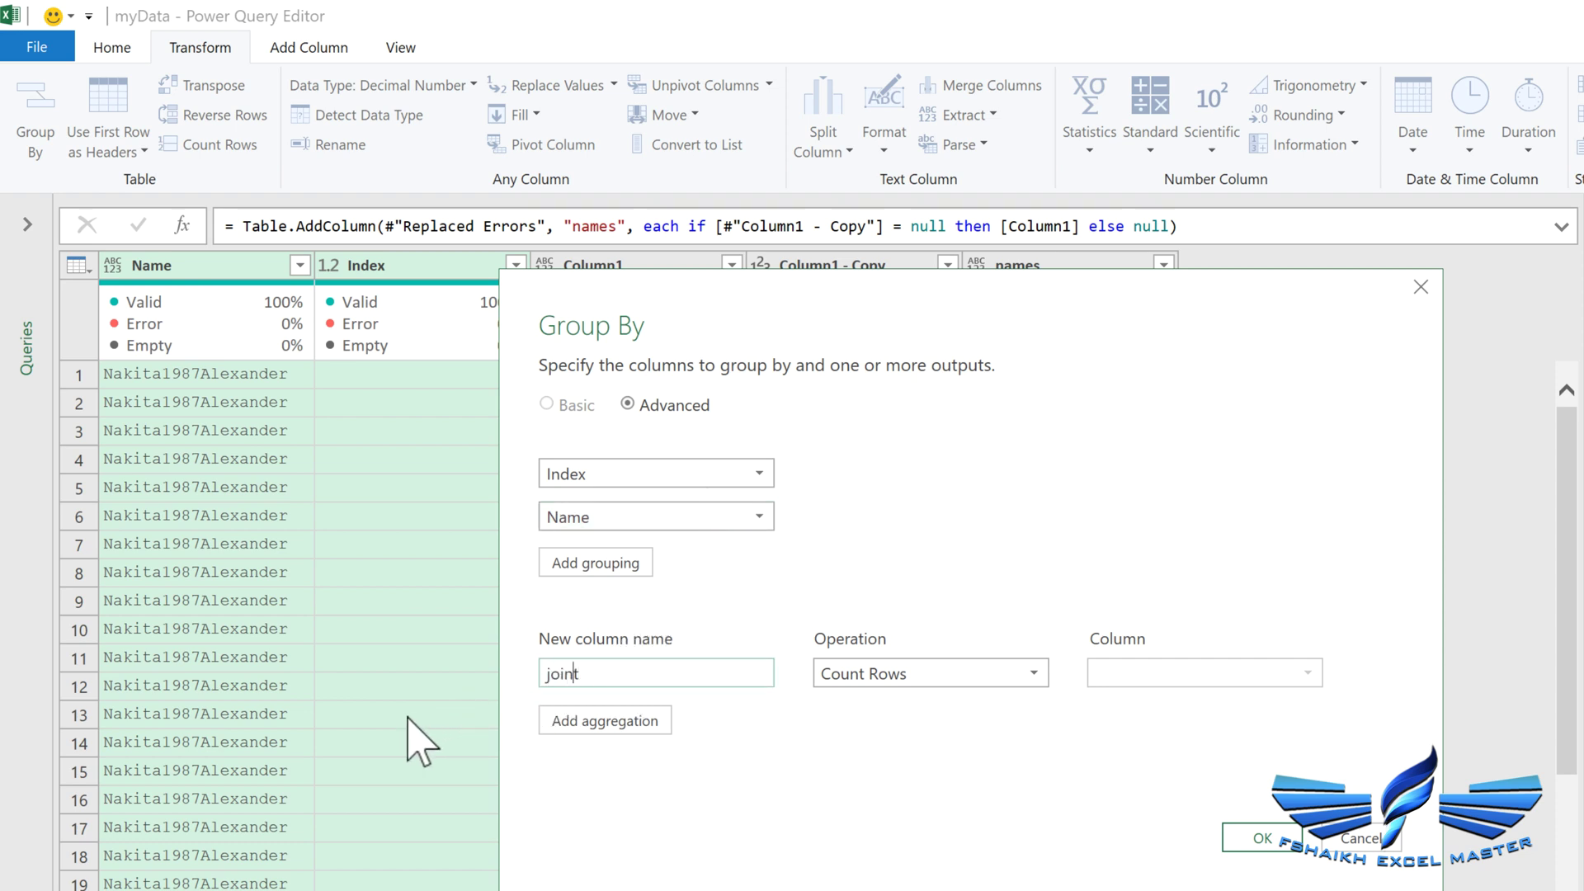
pyautogui.click(974, 673)
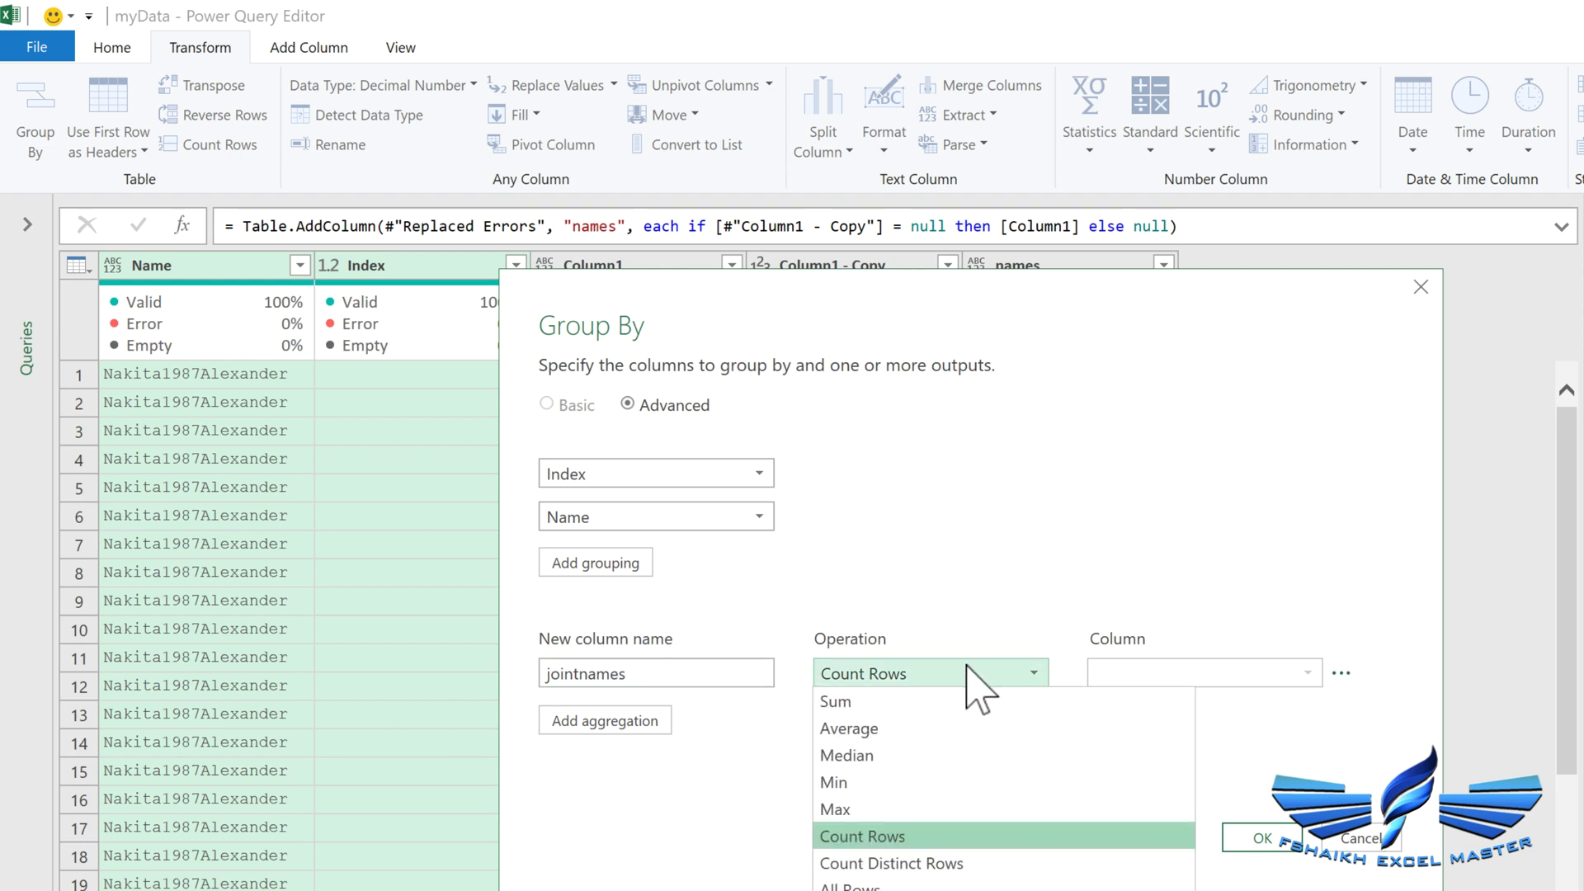
pyautogui.click(956, 706)
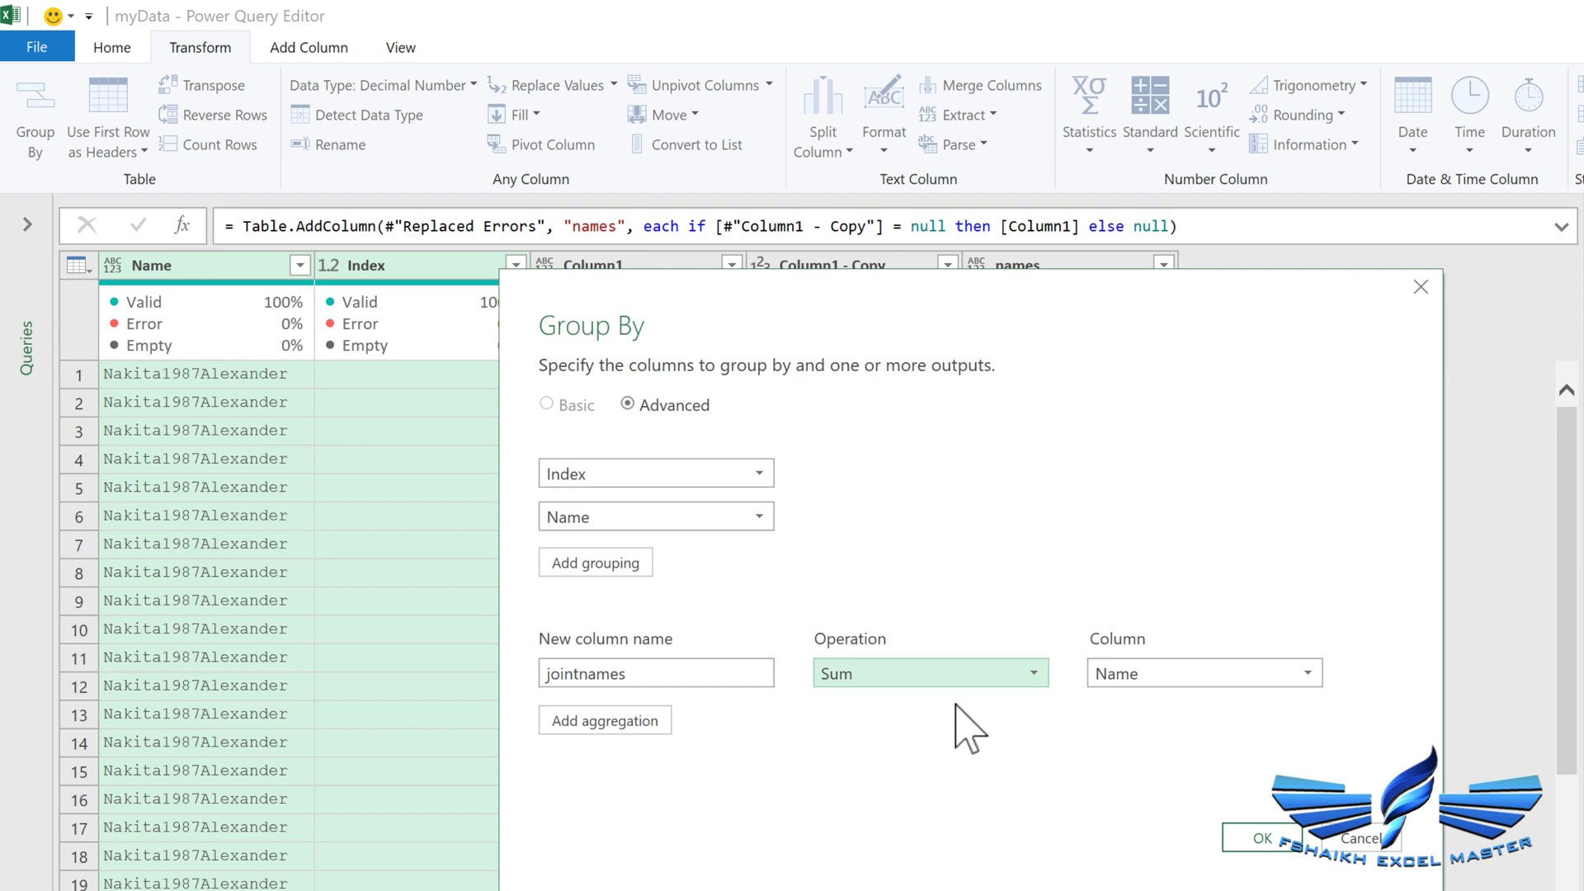
pyautogui.click(1260, 675)
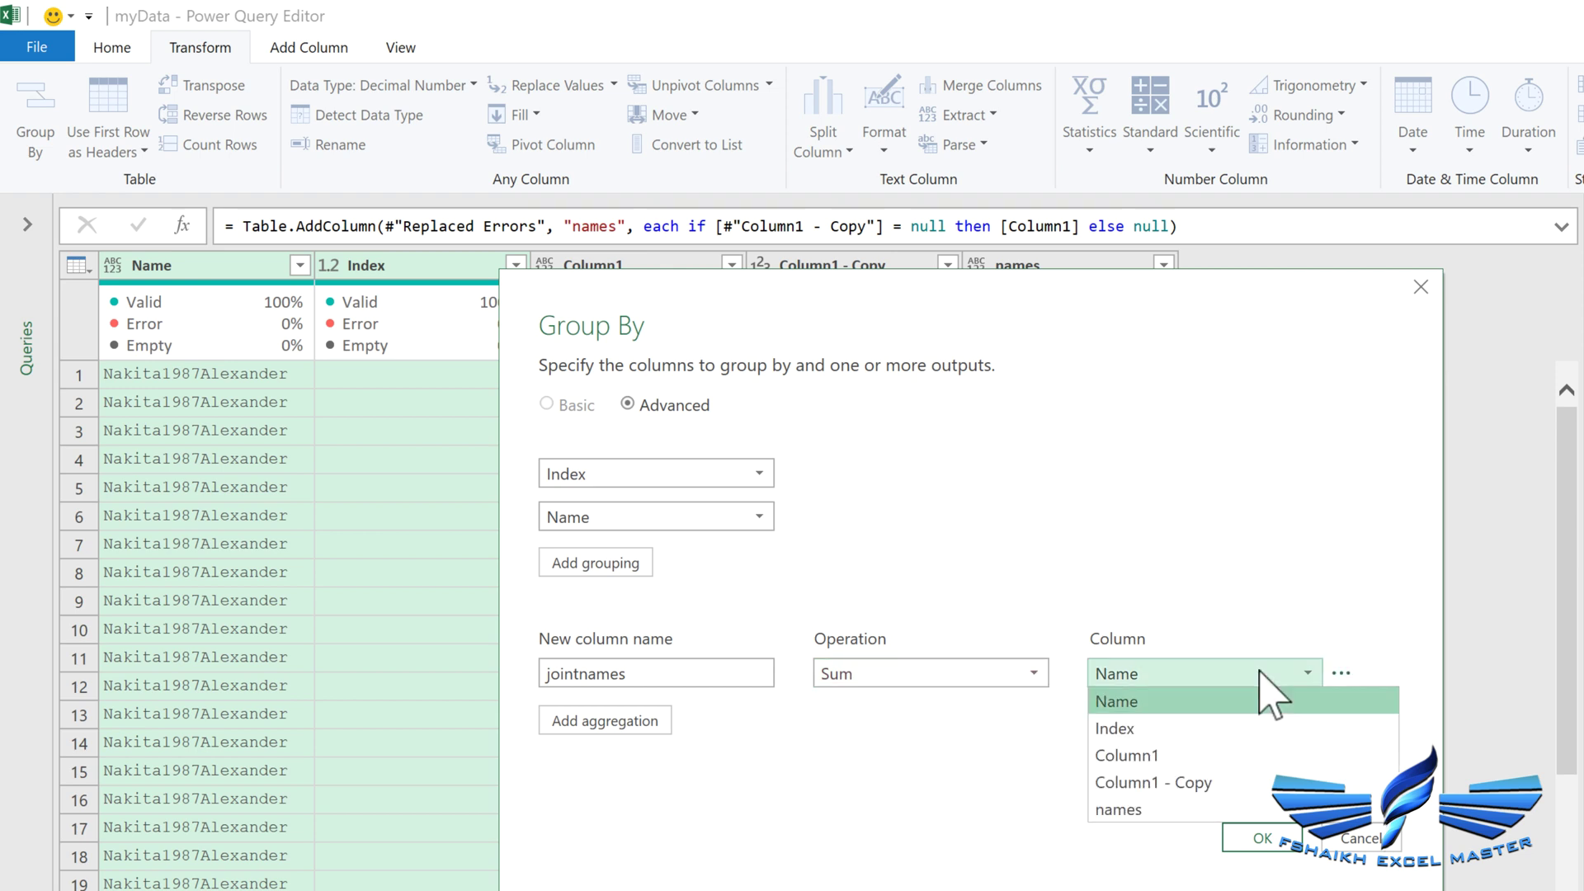
pyautogui.click(1210, 805)
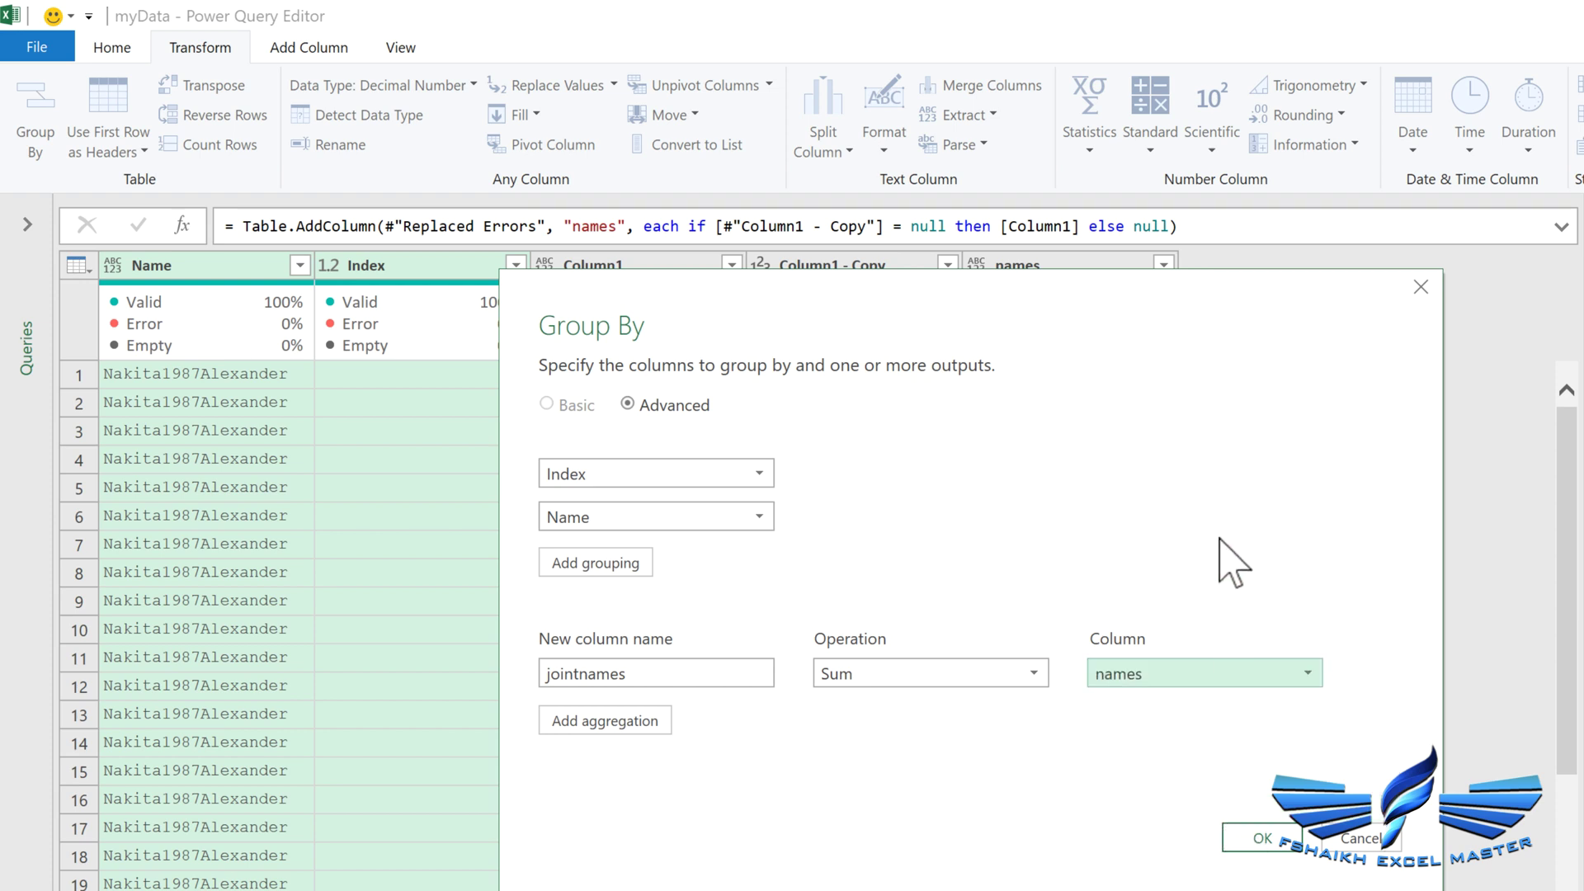
pyautogui.moveTo(1234, 276)
pyautogui.mouseDown()
pyautogui.moveTo(1177, 498)
pyautogui.moveTo(1255, 289)
pyautogui.mouseUp()
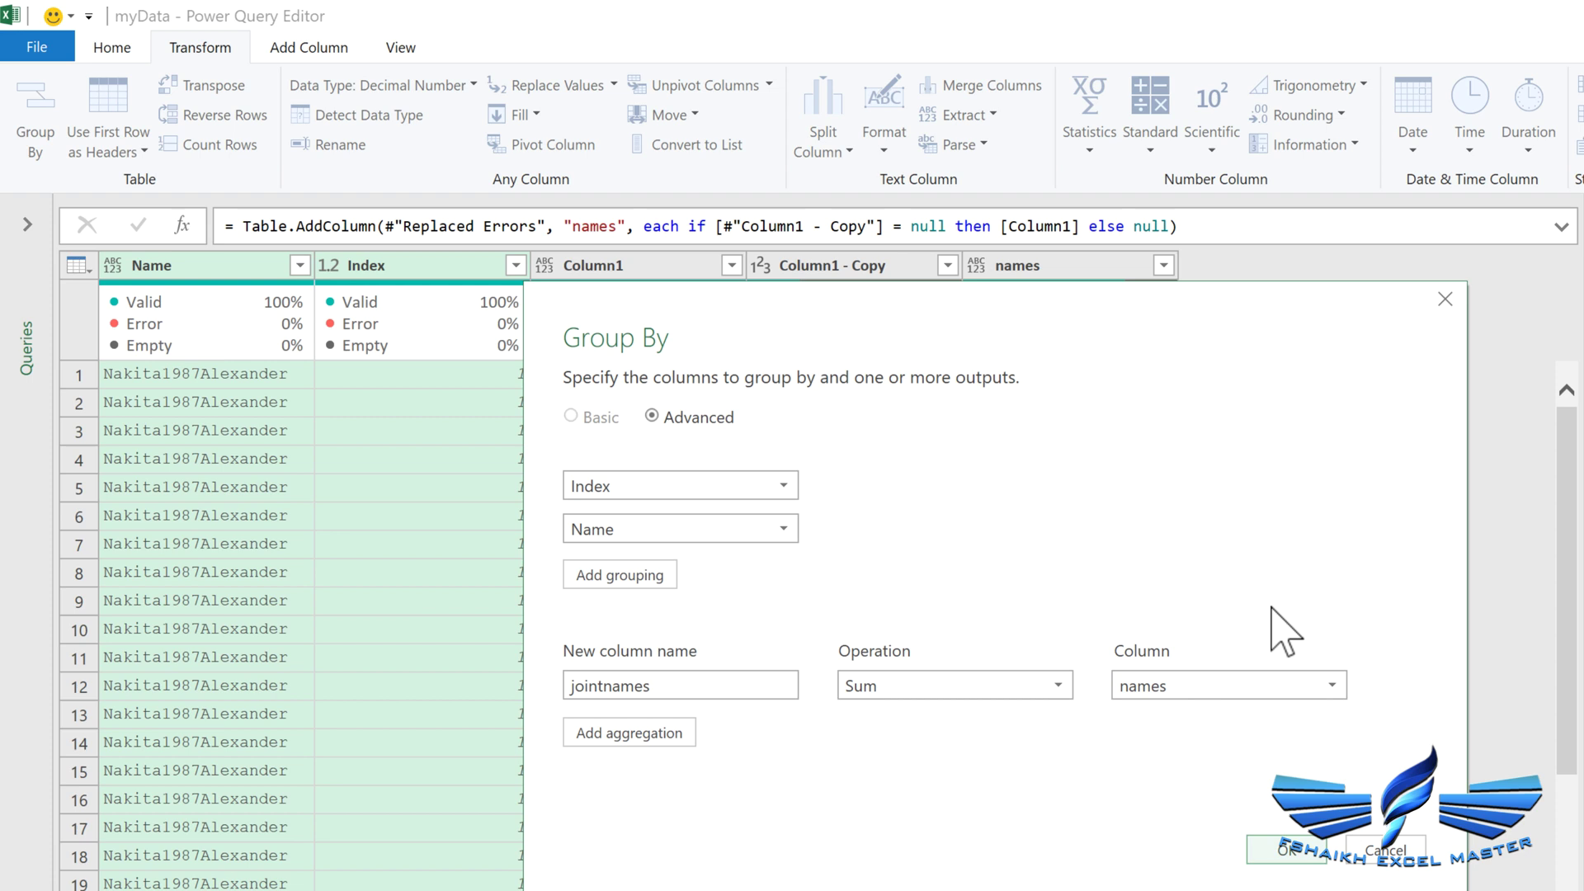
# Step: Apply the grouping, then hide and re-show the Formula Bar from the View tab
pyautogui.click(1285, 850)
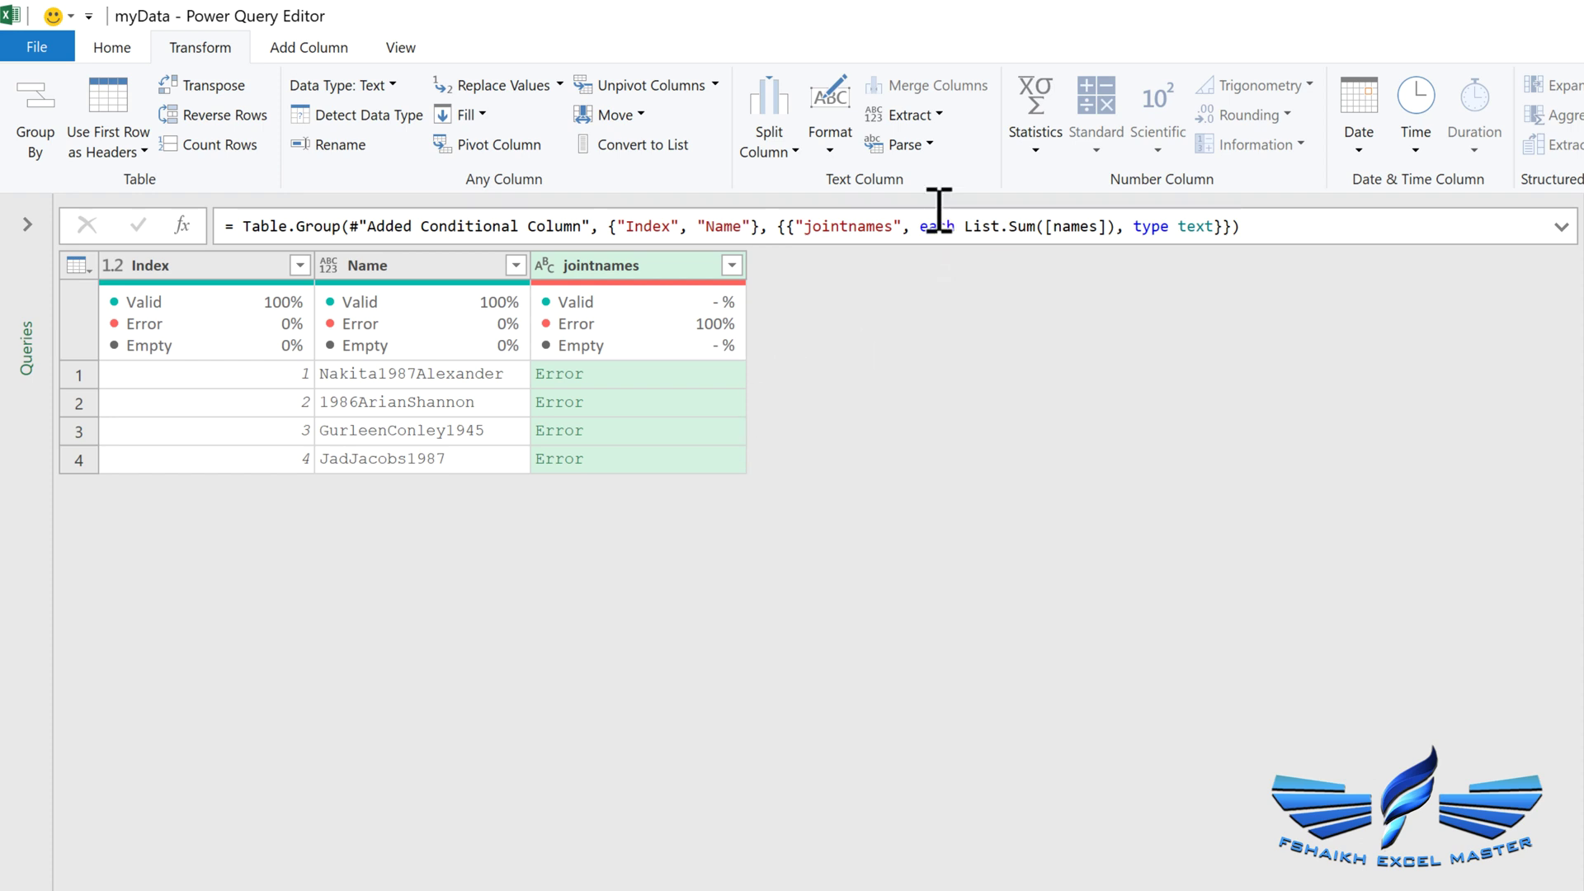
pyautogui.click(401, 48)
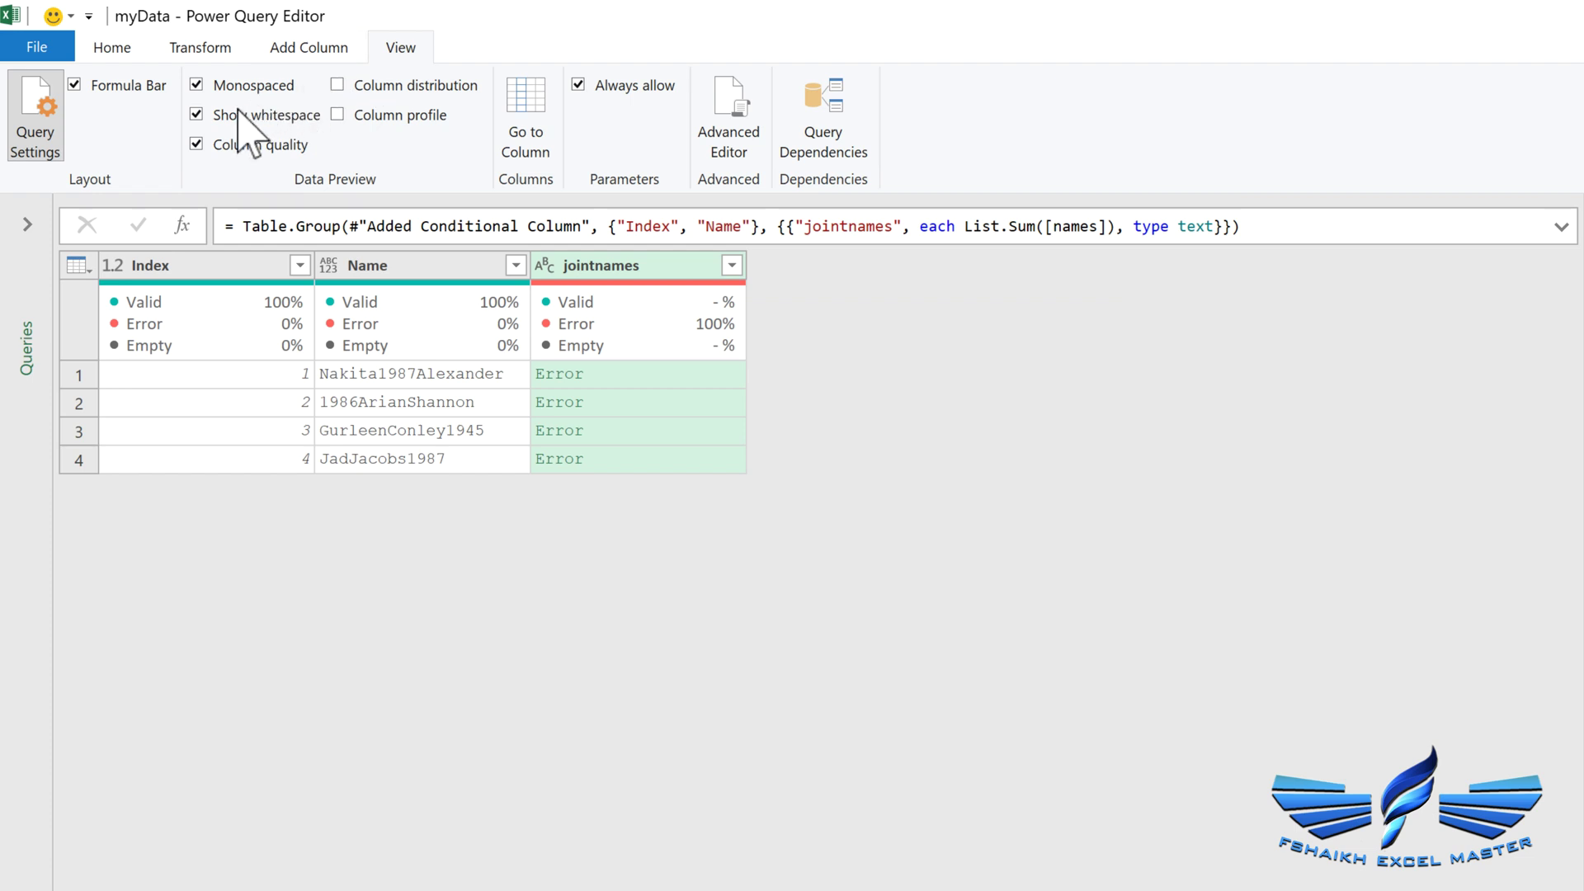
pyautogui.click(109, 86)
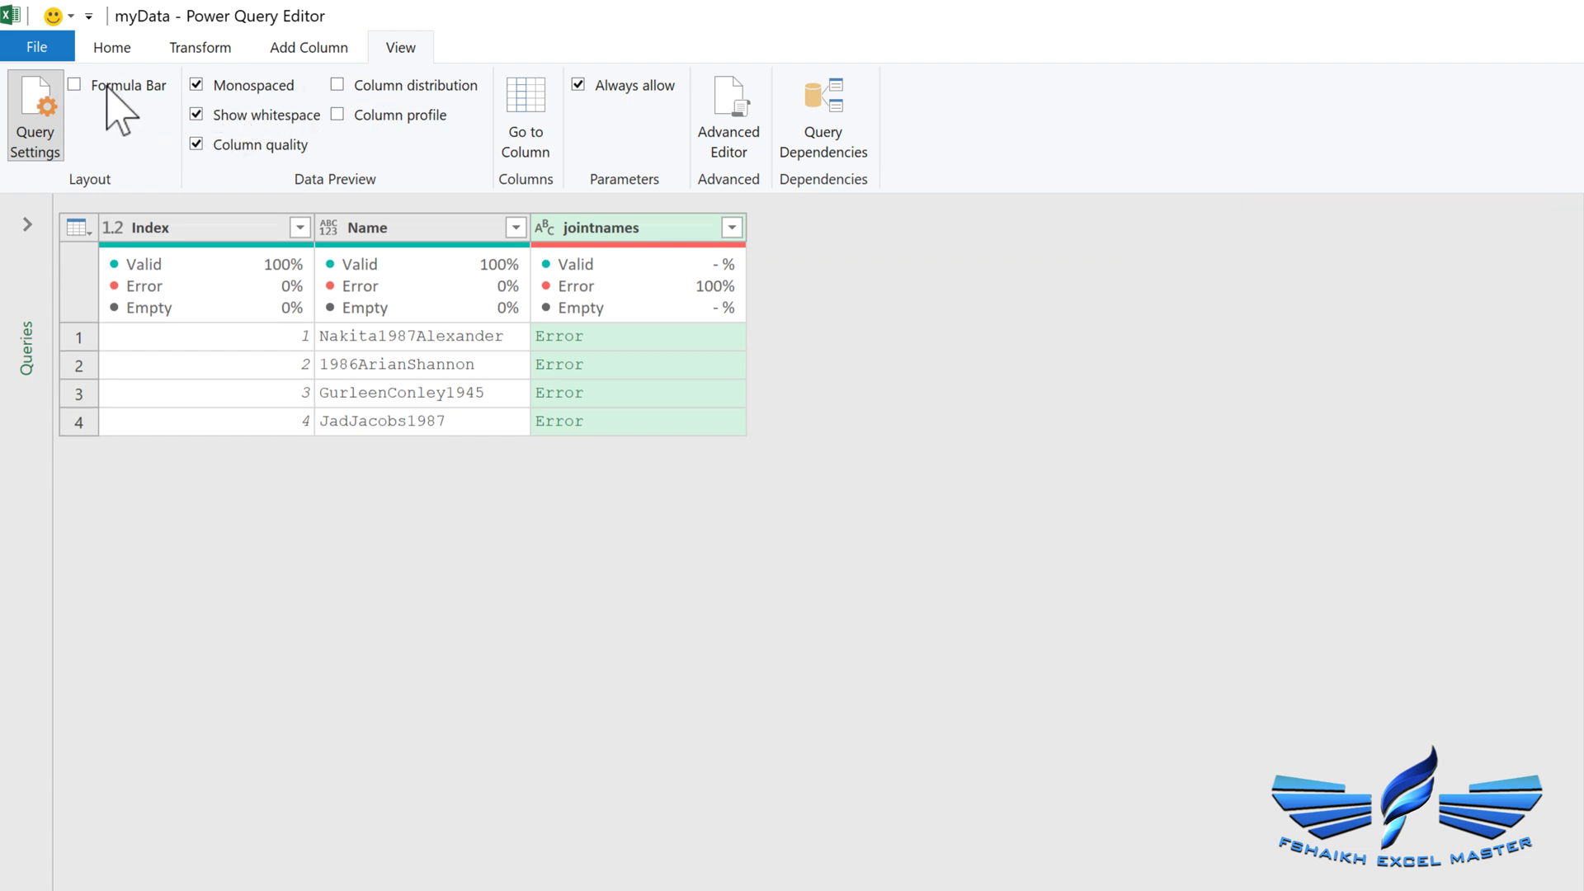
pyautogui.click(107, 86)
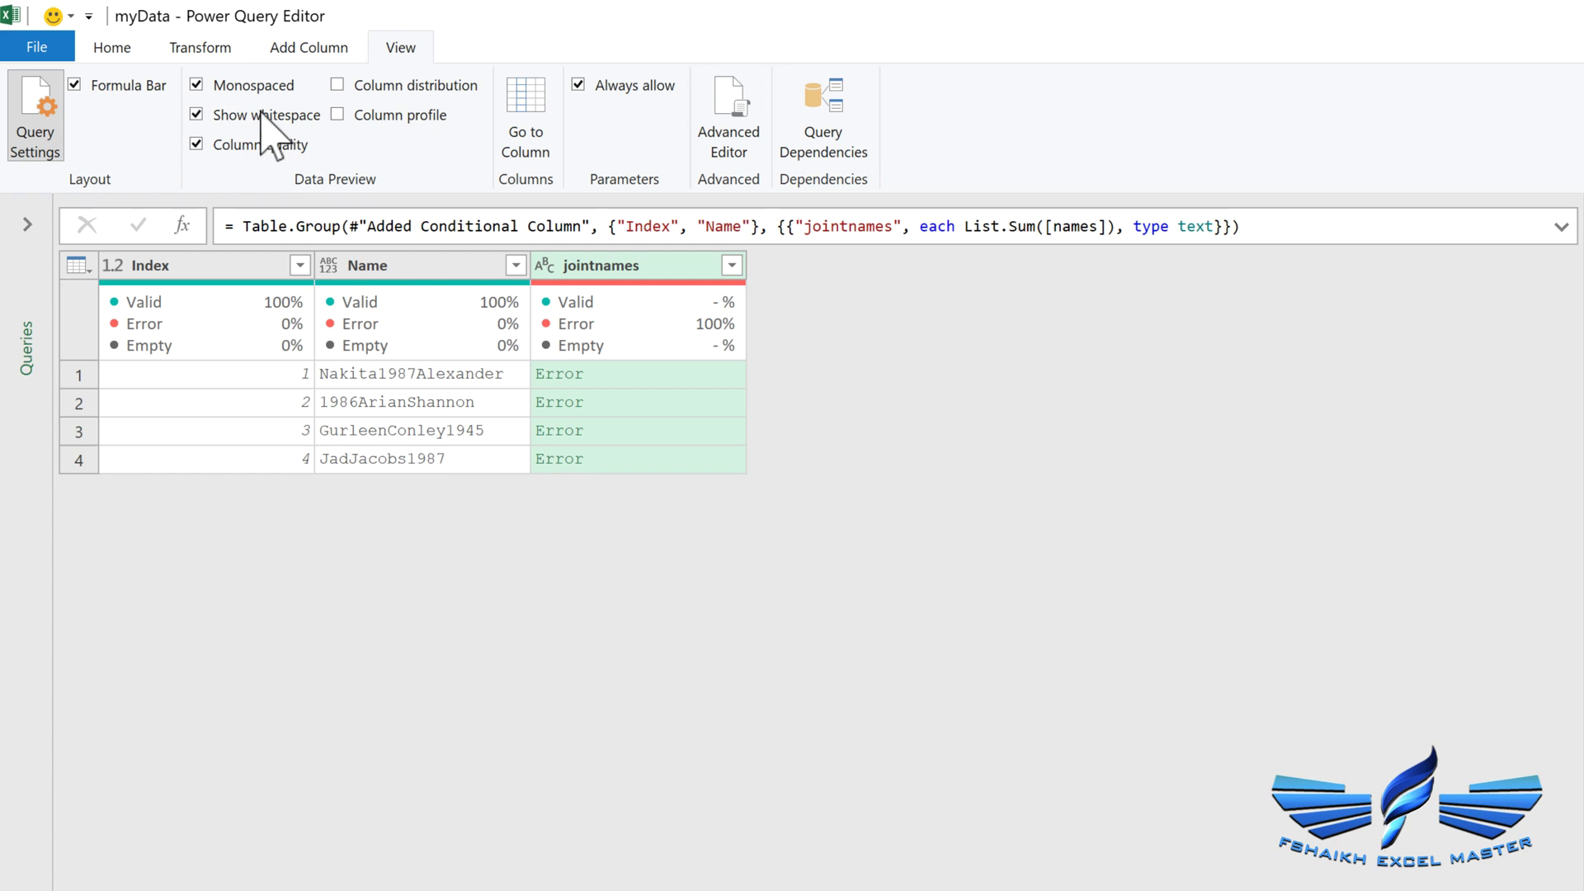
# Step: Change the grouping formula's List.Sum to Text.Combine([names],"")
pyautogui.moveTo(964, 226); pyautogui.dragTo(1035, 225)
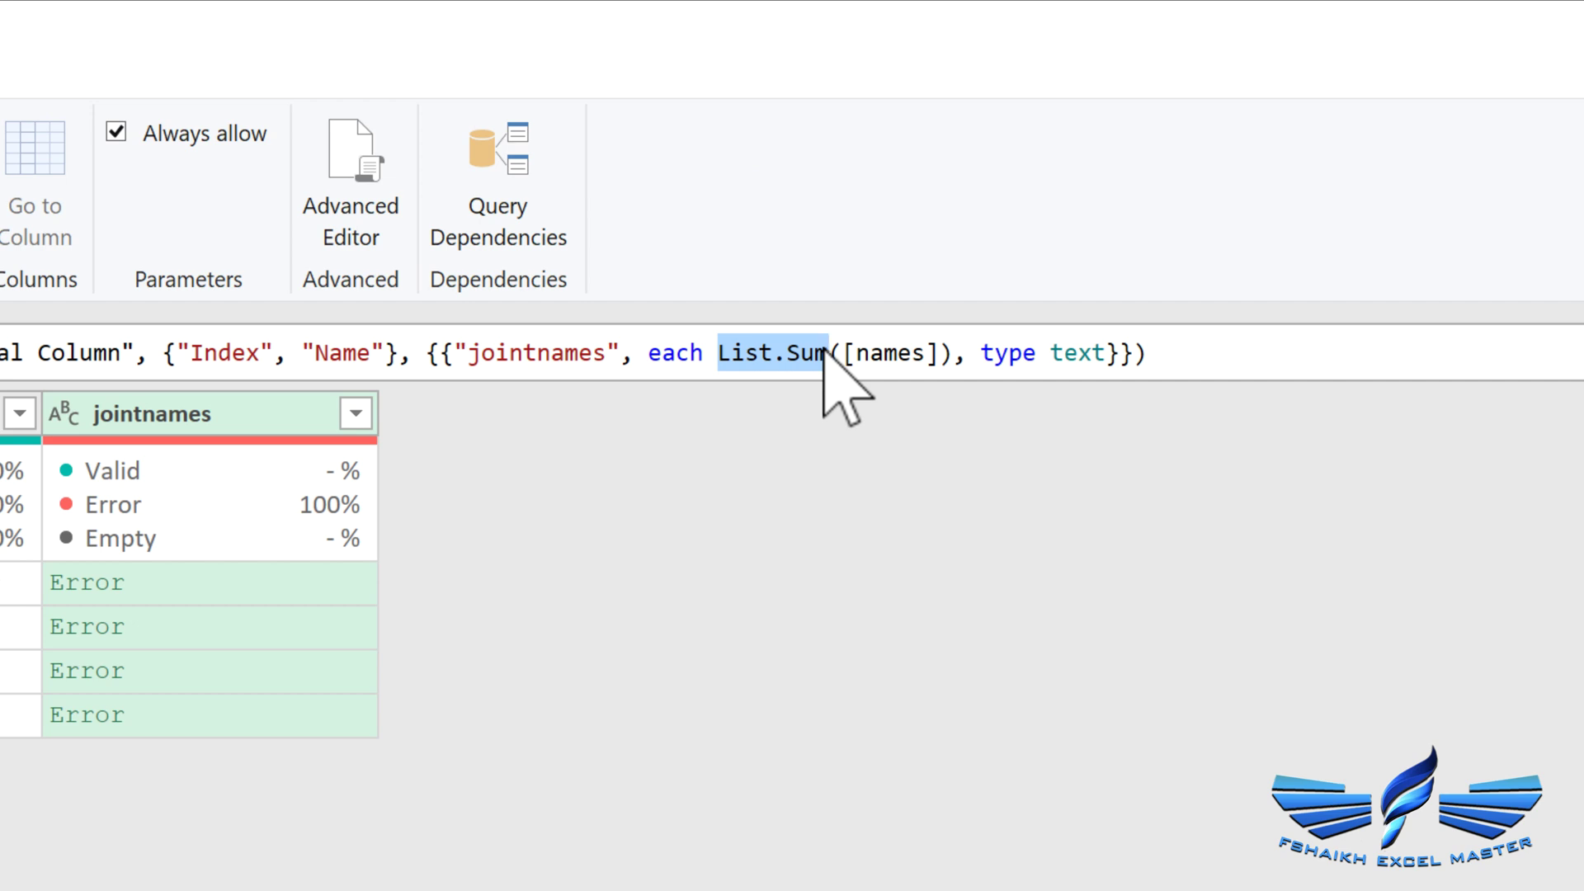
pyautogui.write('tex')
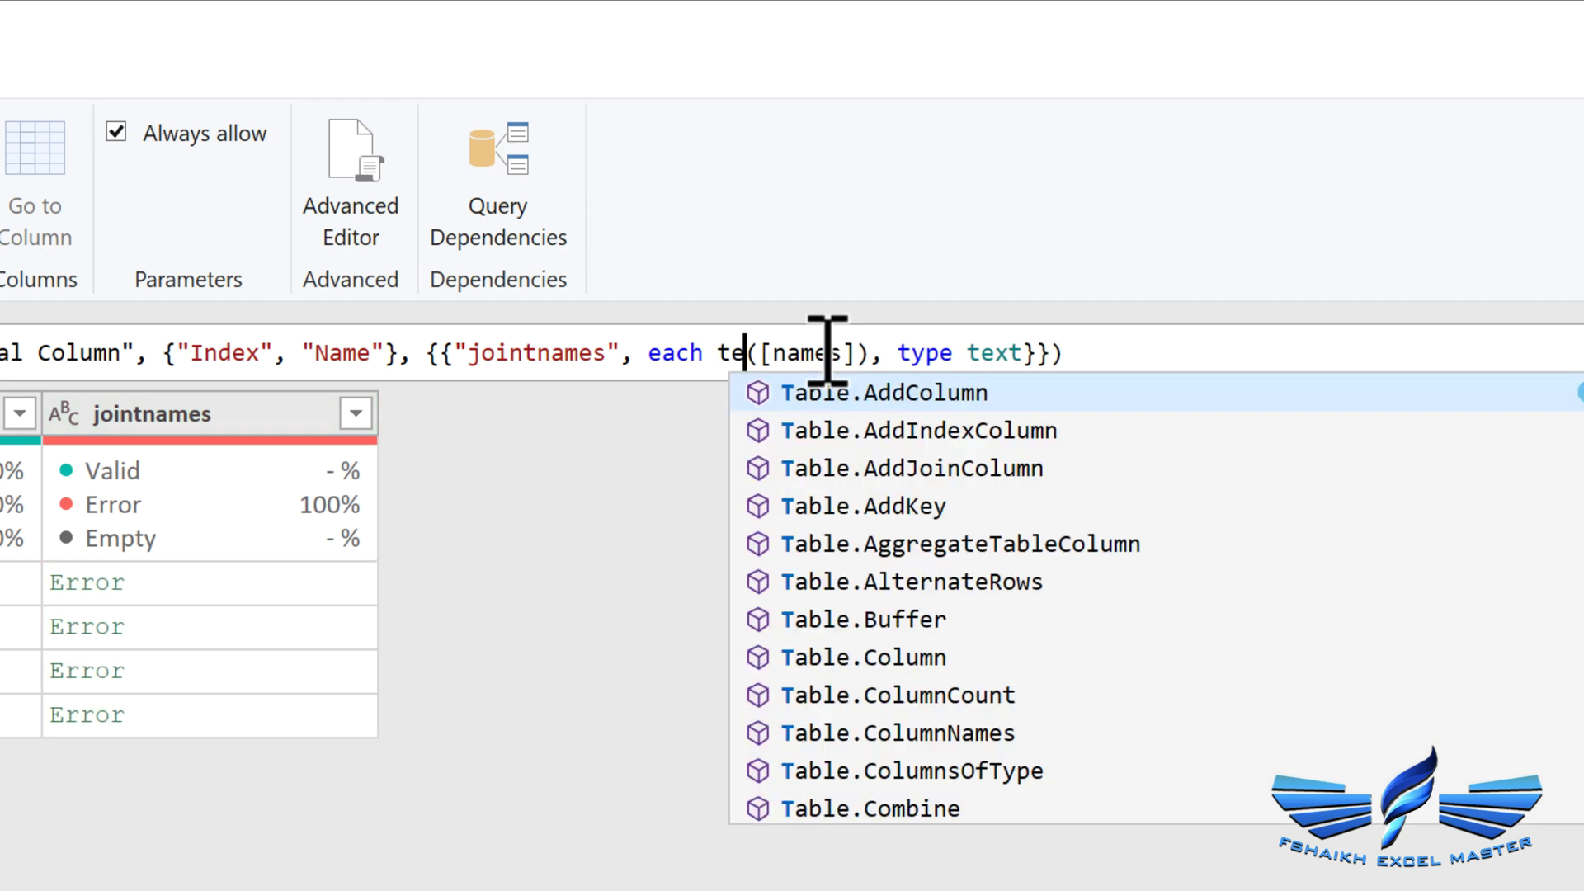
pyautogui.write('t.com')
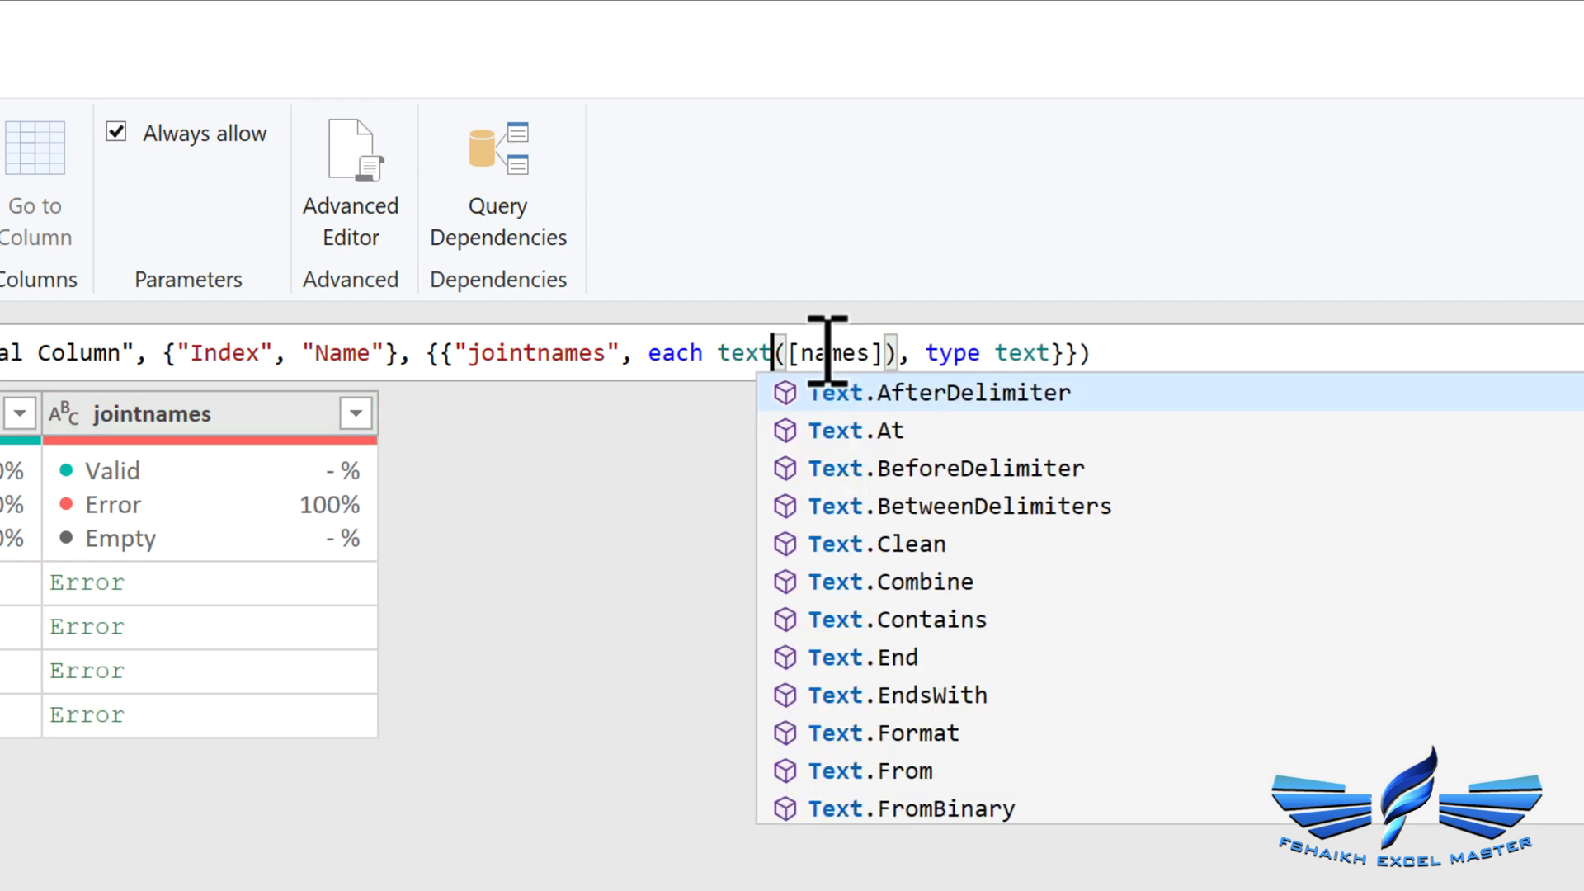
pyautogui.press('Tab')
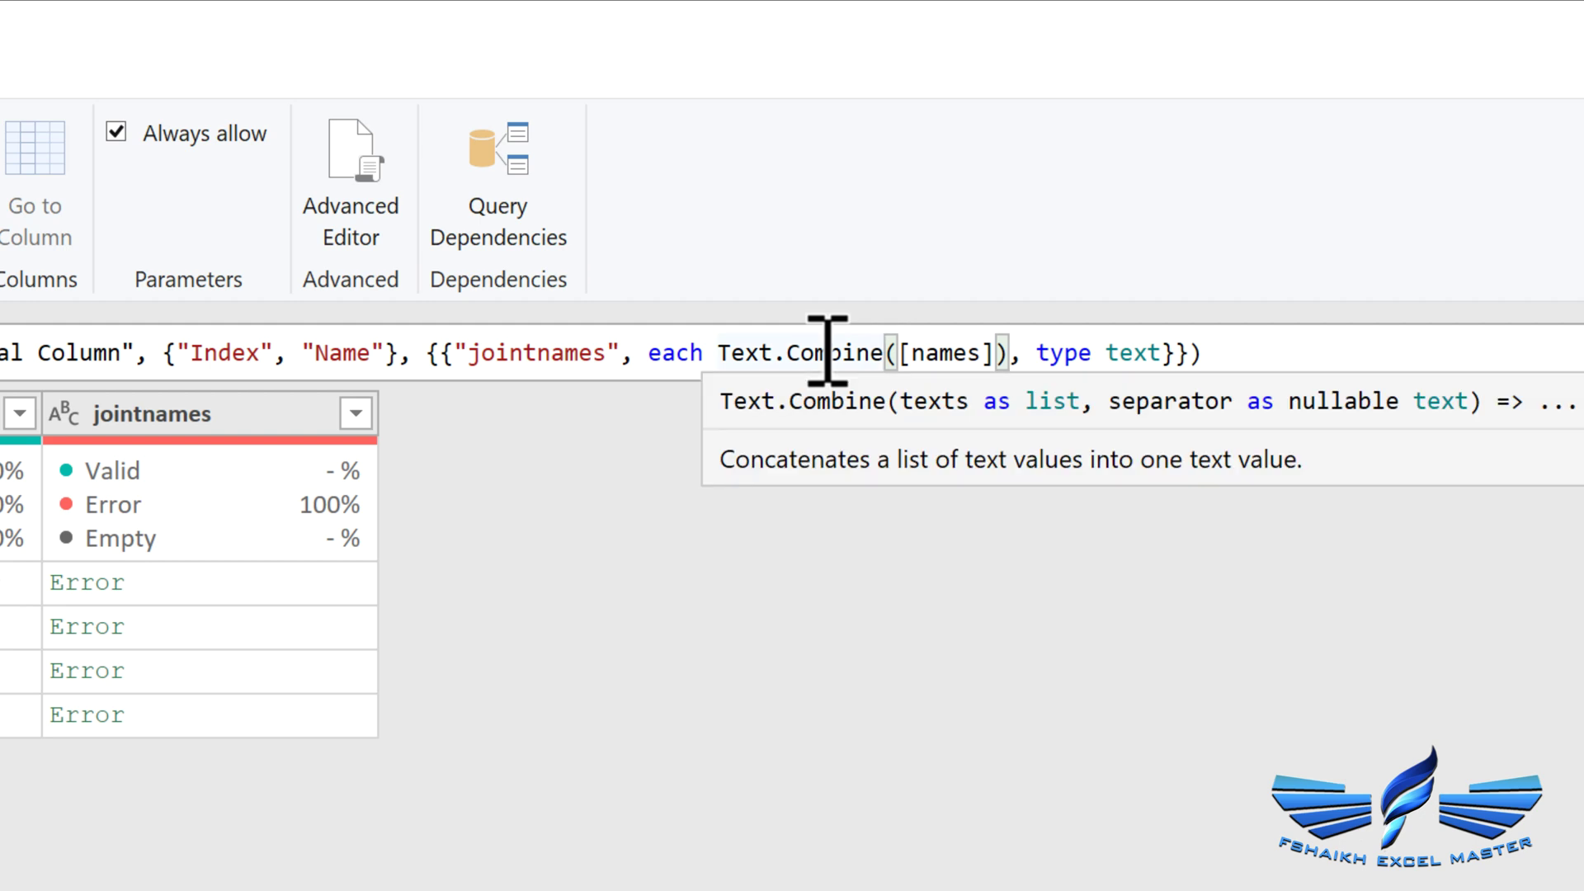
pyautogui.click(996, 361)
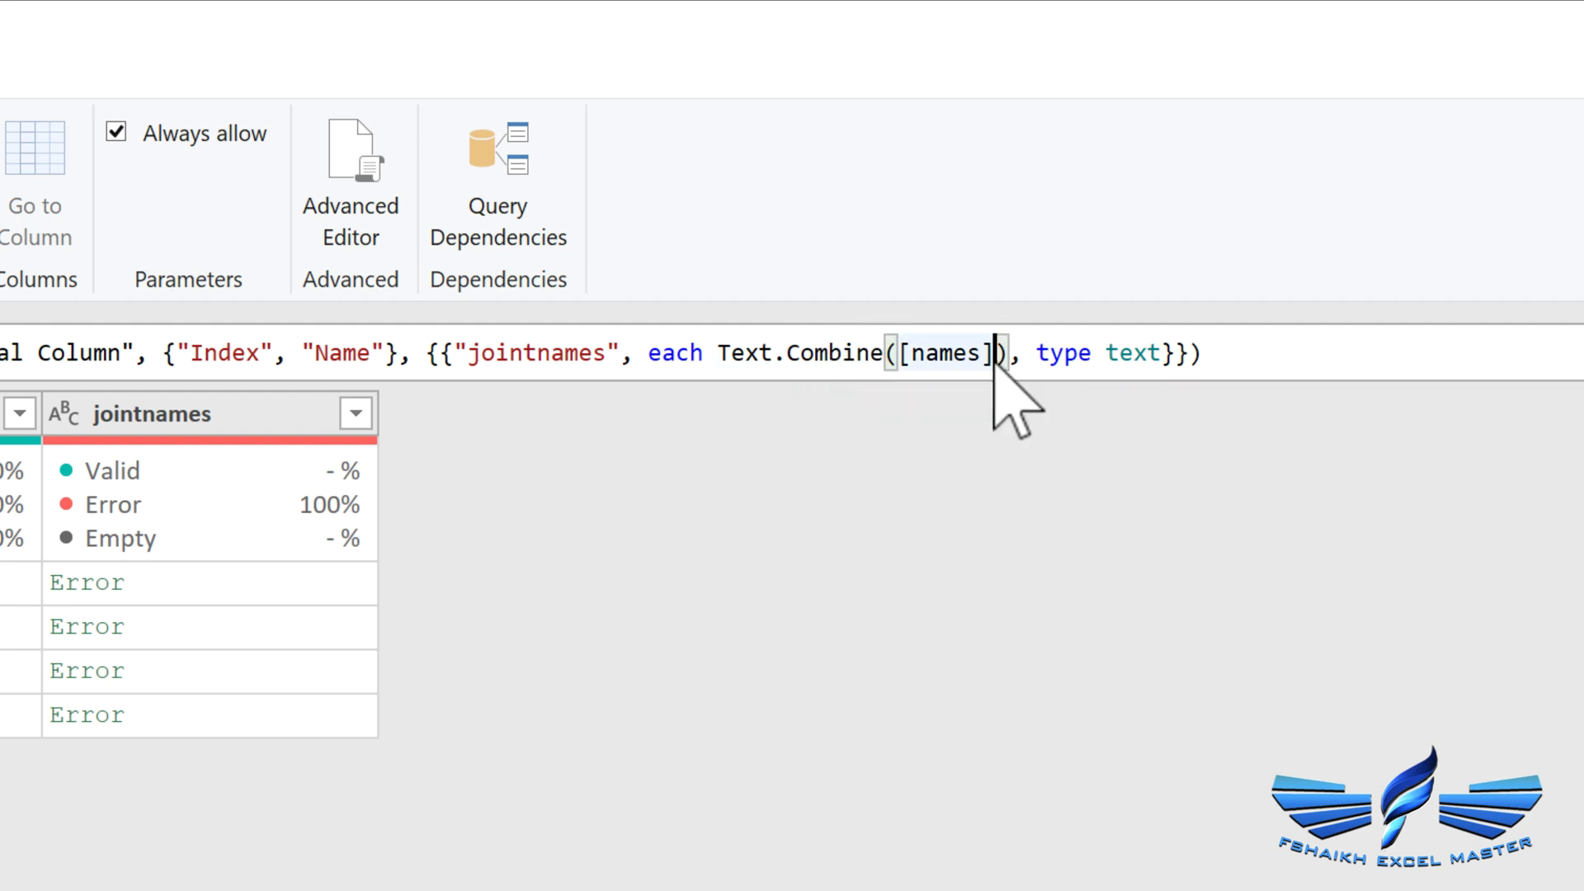
pyautogui.write(',')
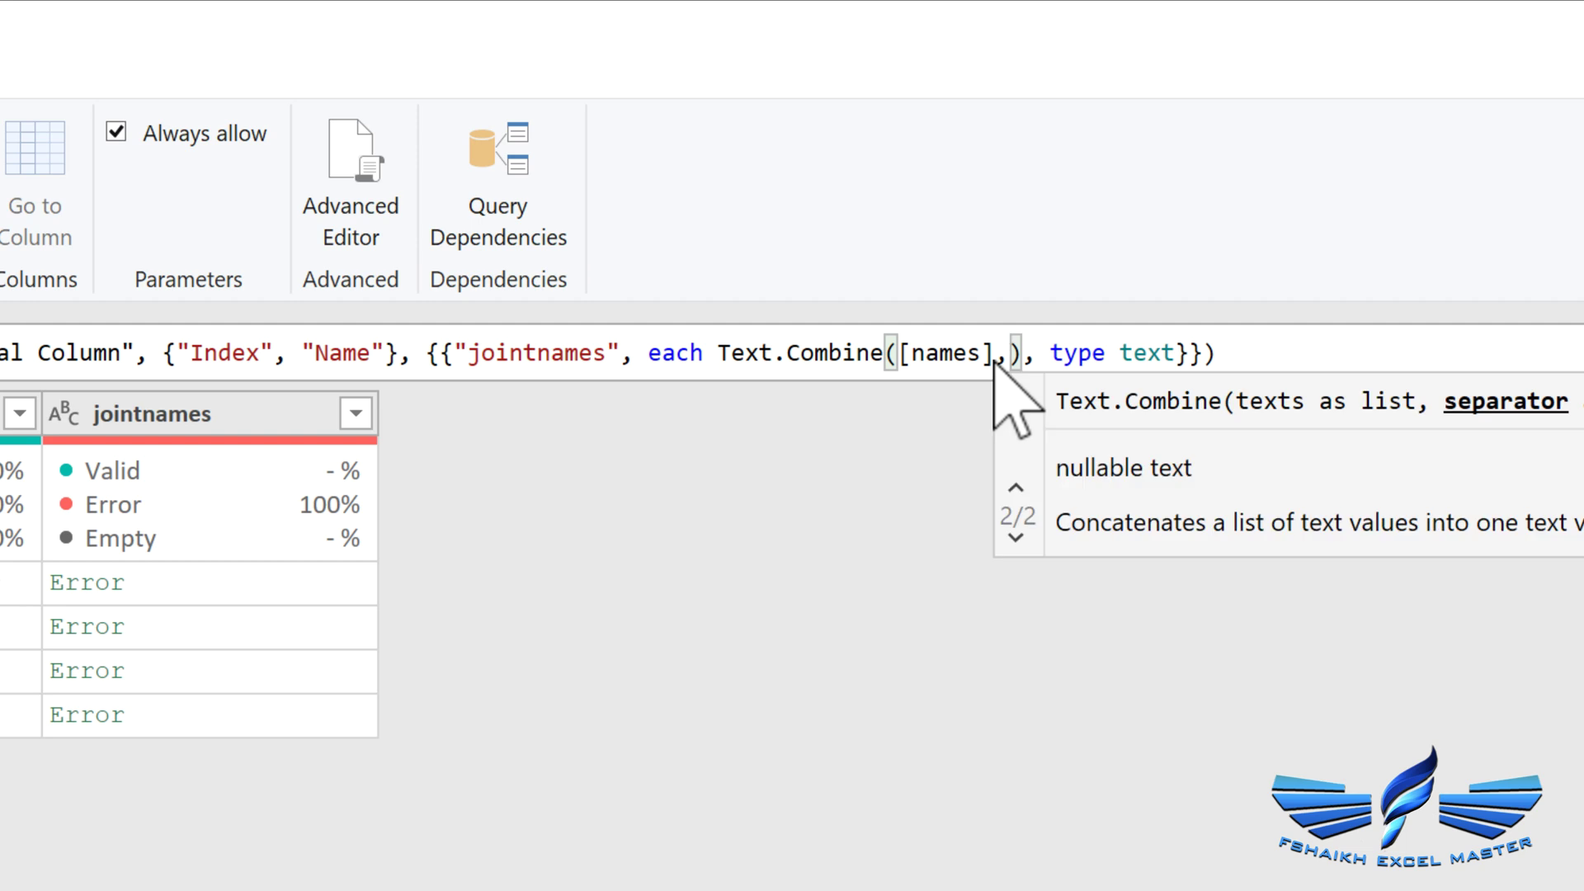
pyautogui.write('""')
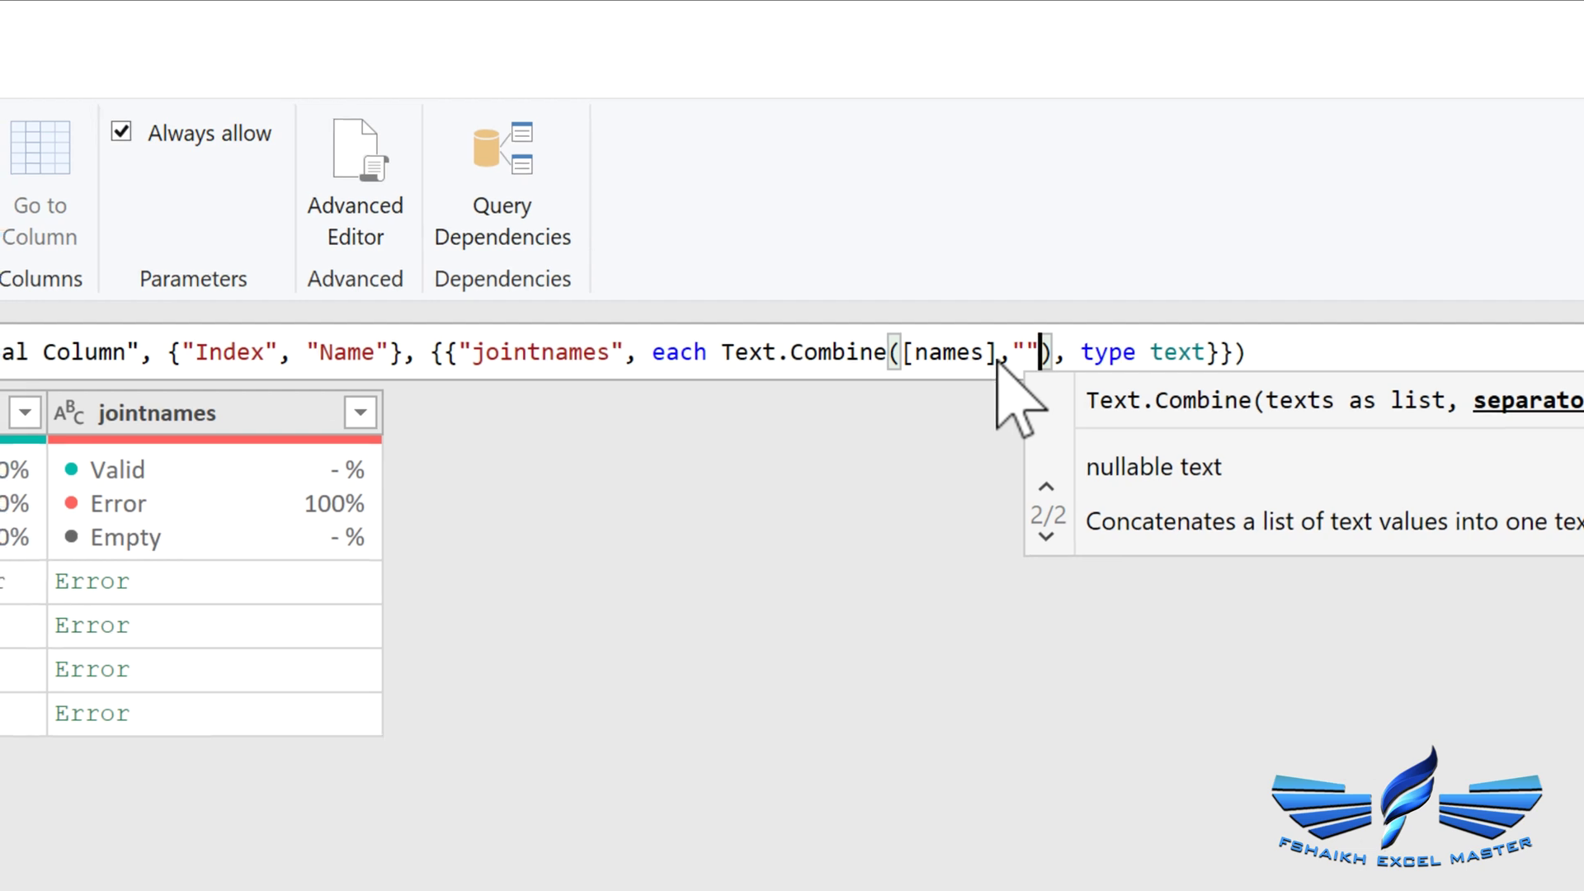
pyautogui.press('Return')
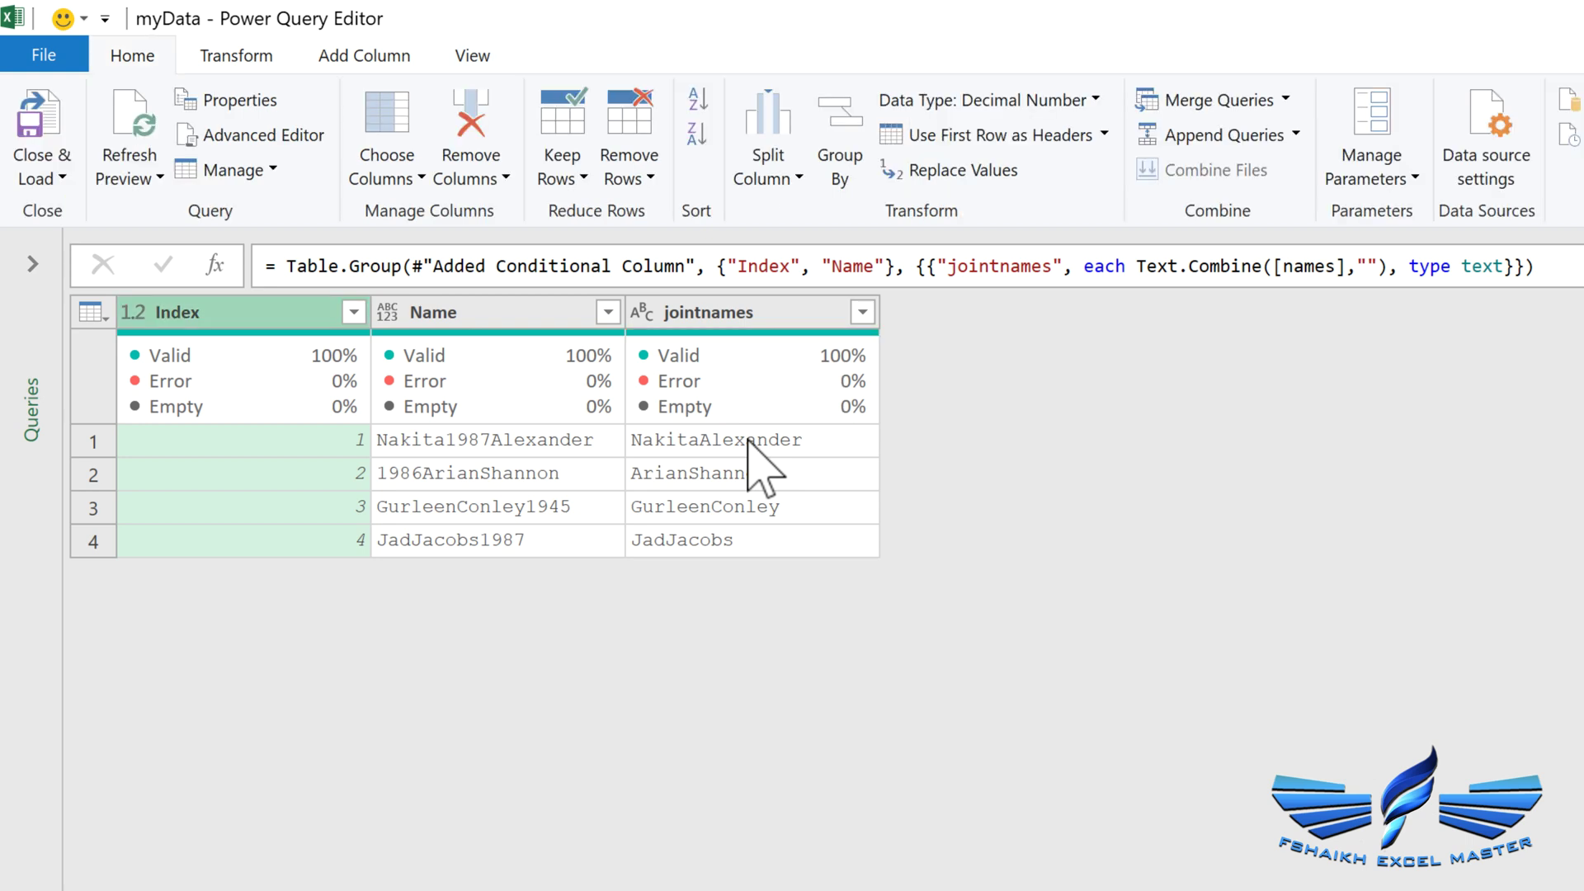
# Step: Split the jointnames column by lowercase-to-uppercase transition
pyautogui.click(268, 59)
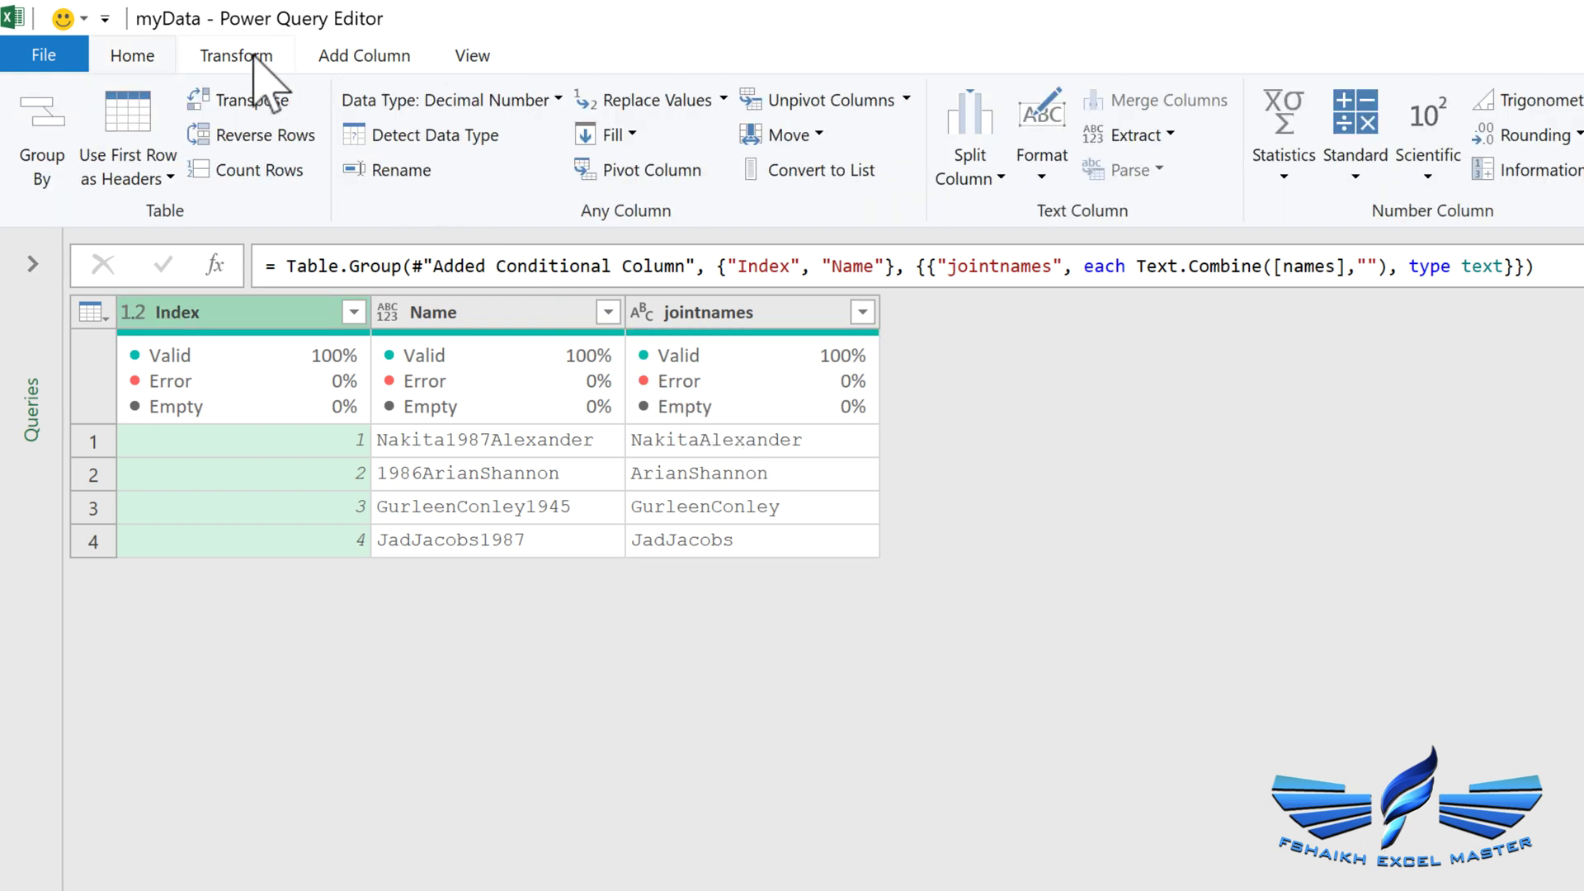
pyautogui.click(760, 312)
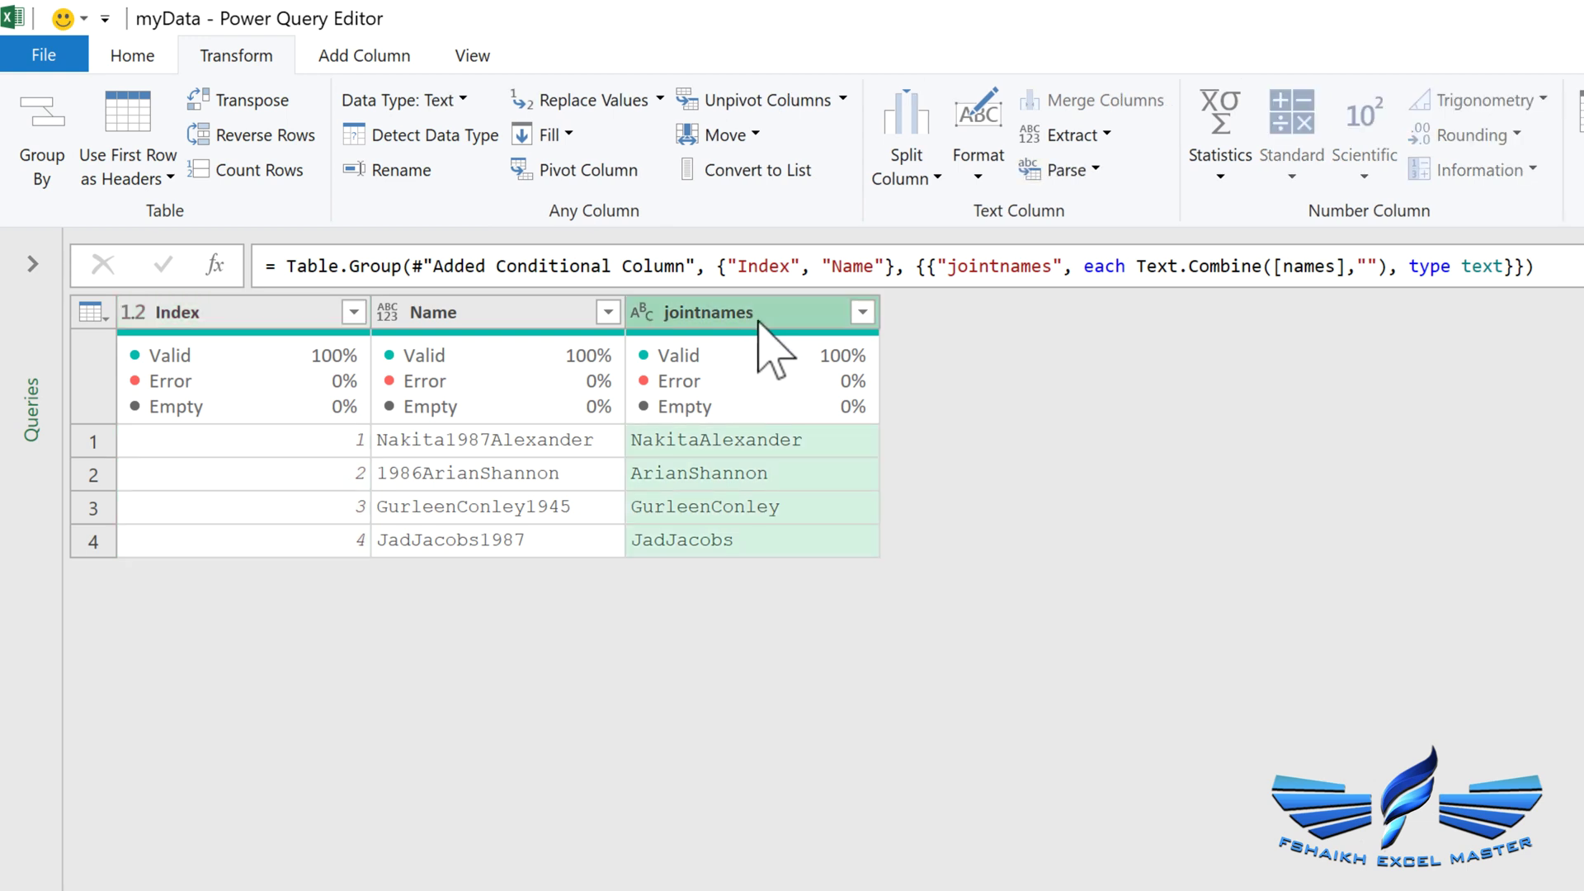
pyautogui.moveTo(778, 357)
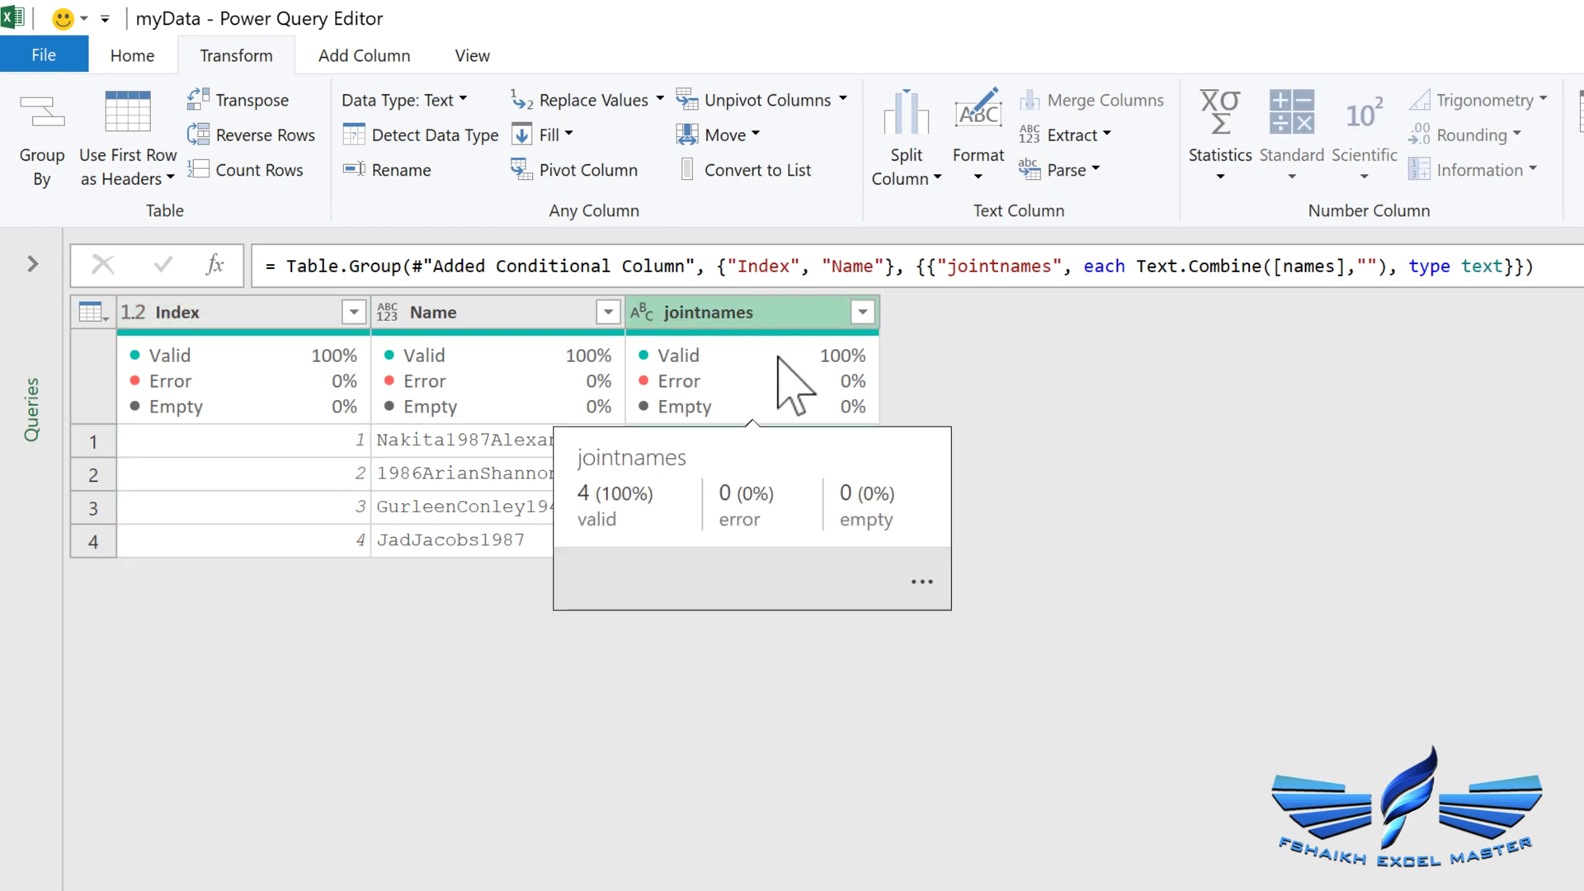
pyautogui.click(909, 157)
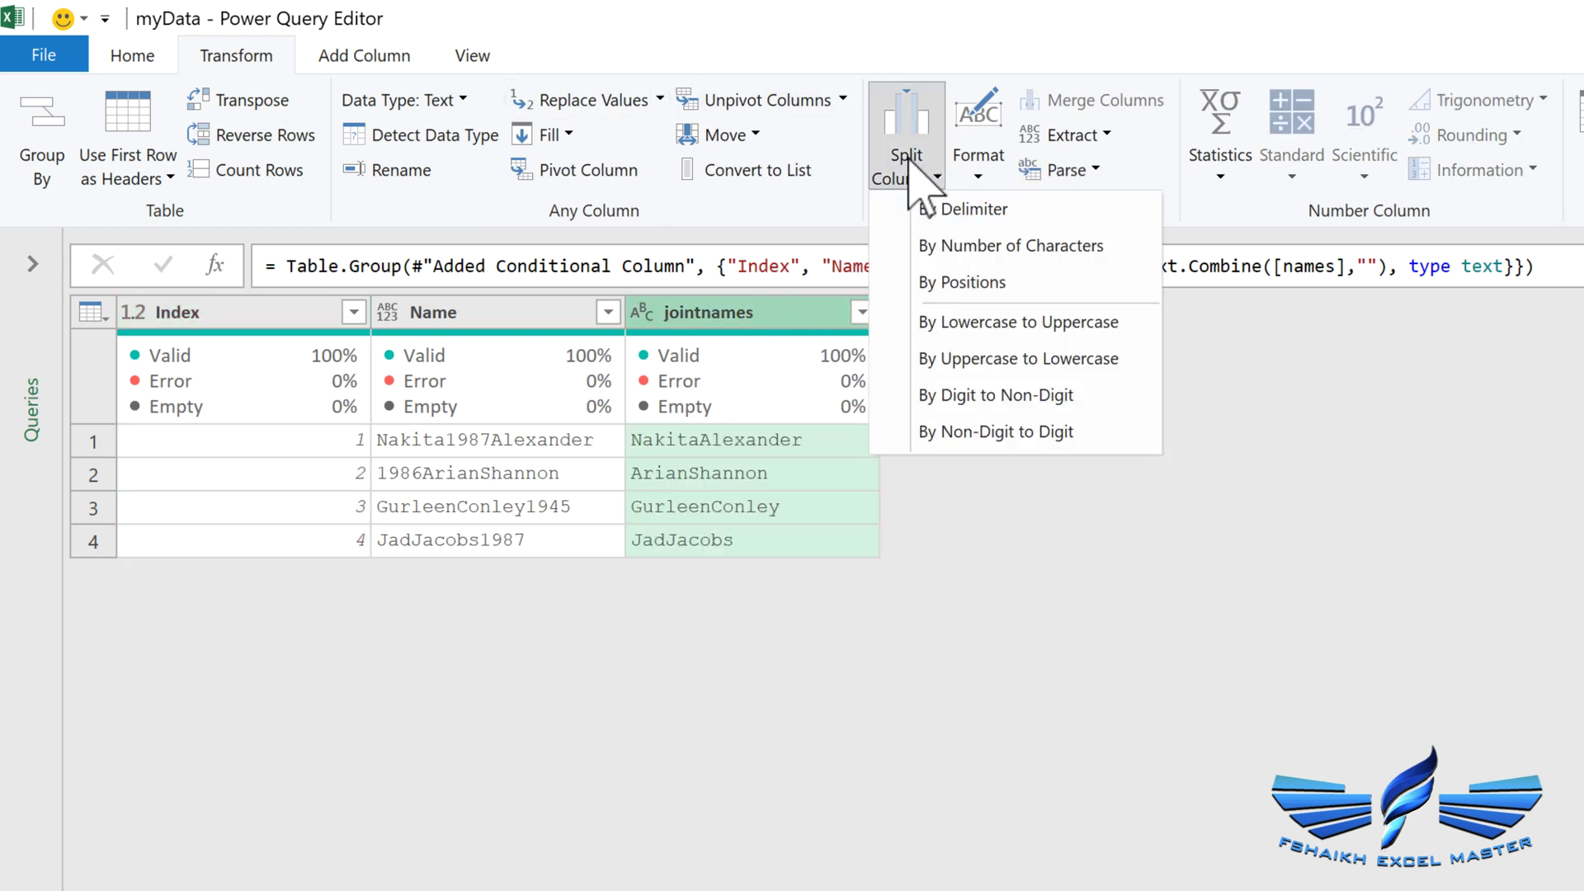
pyautogui.click(960, 323)
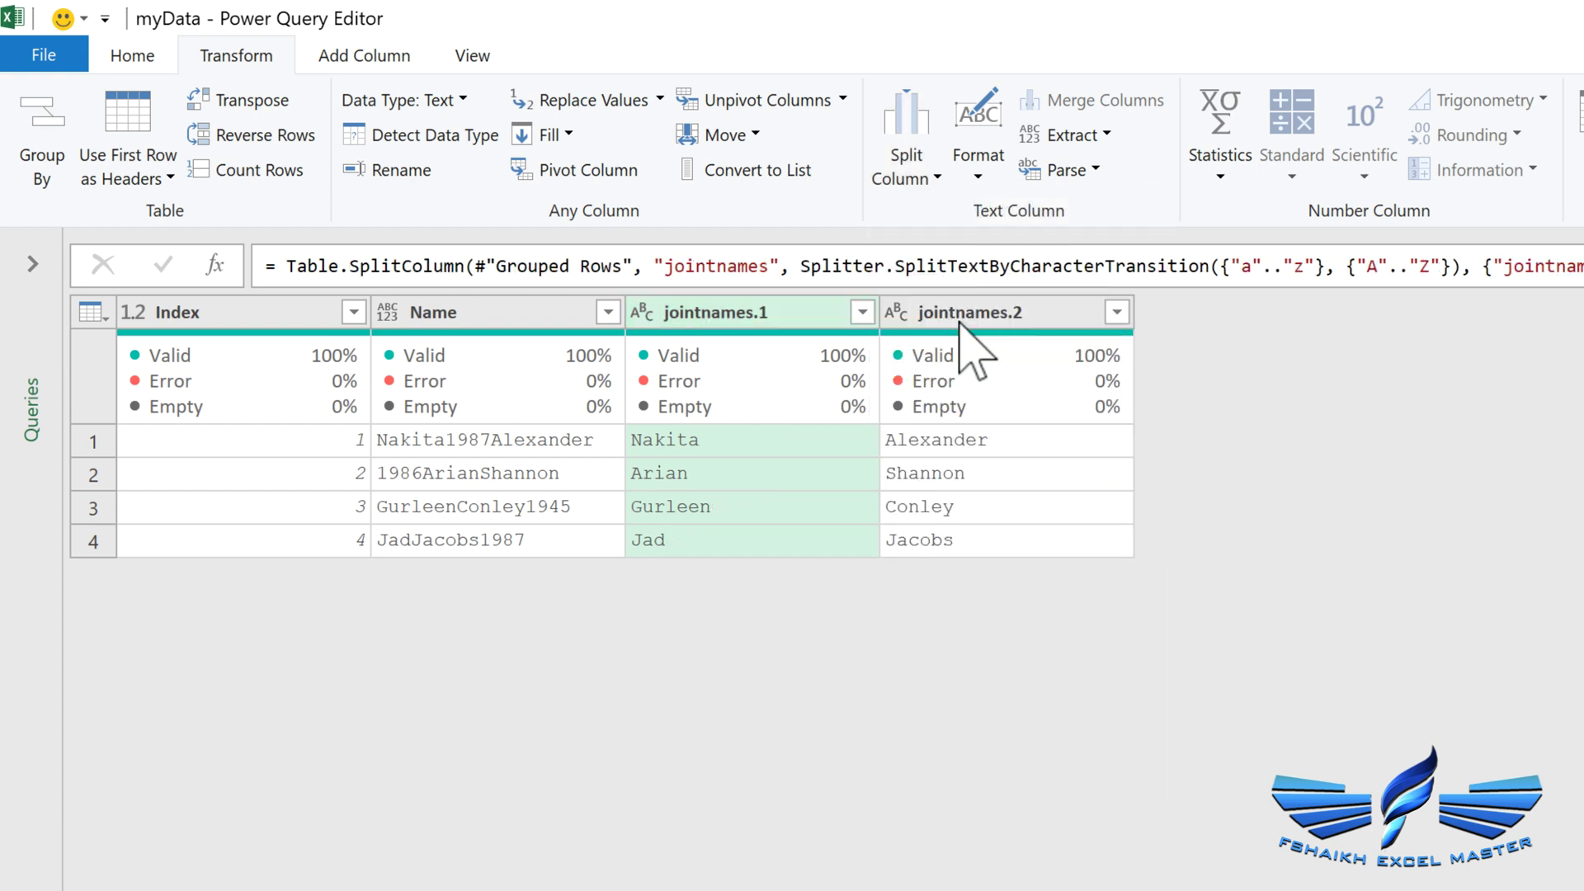
# Step: Rename the split columns to First Name and Last Name
pyautogui.doubleClick(759, 312)
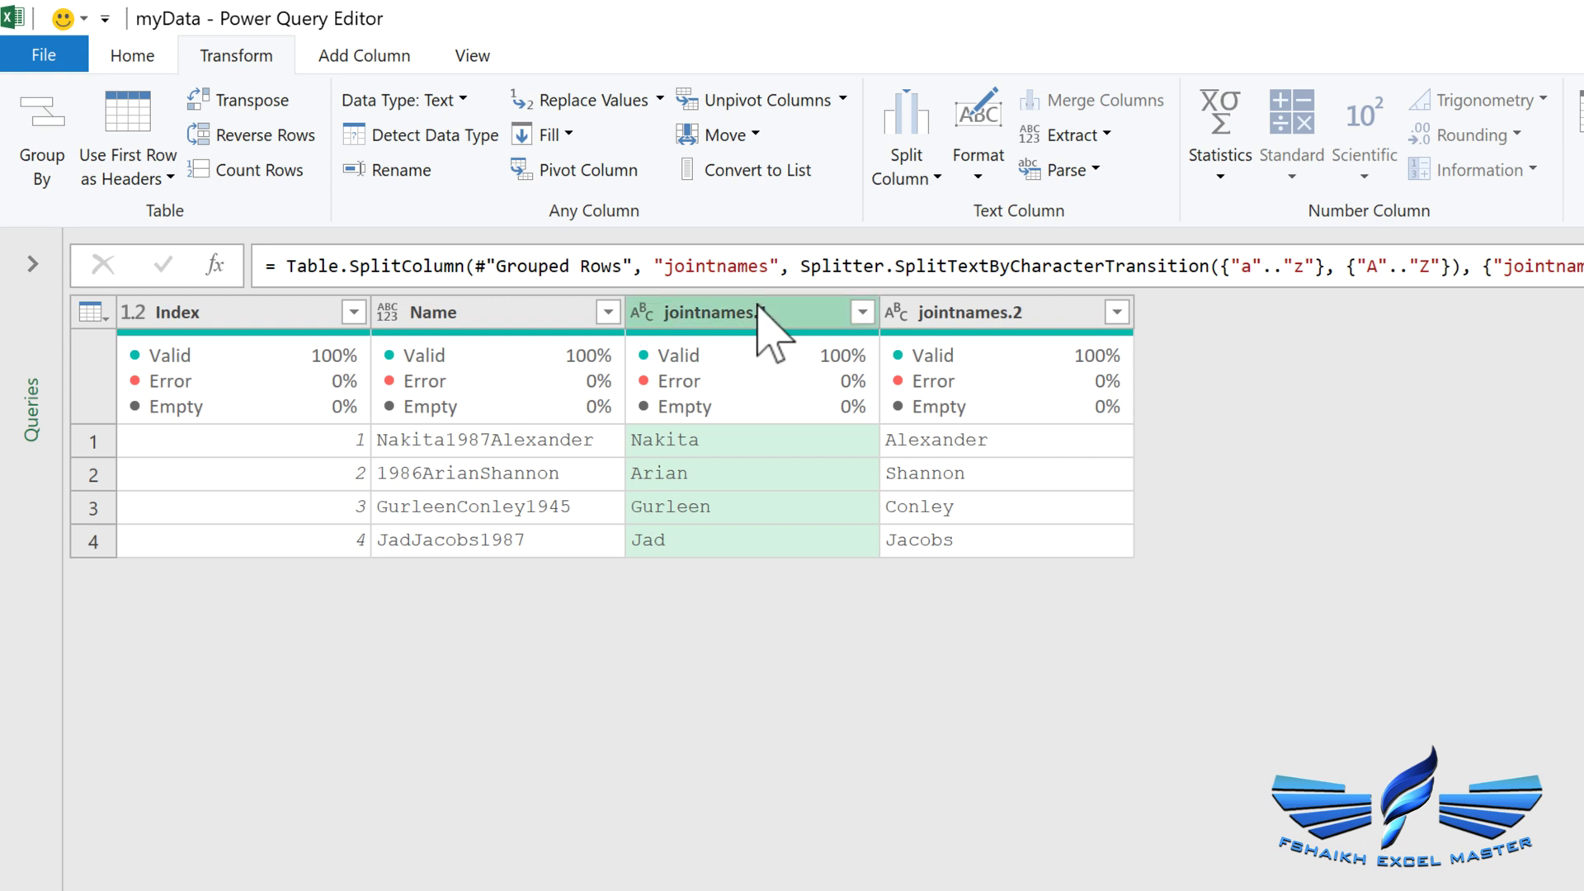
pyautogui.write('Fir')
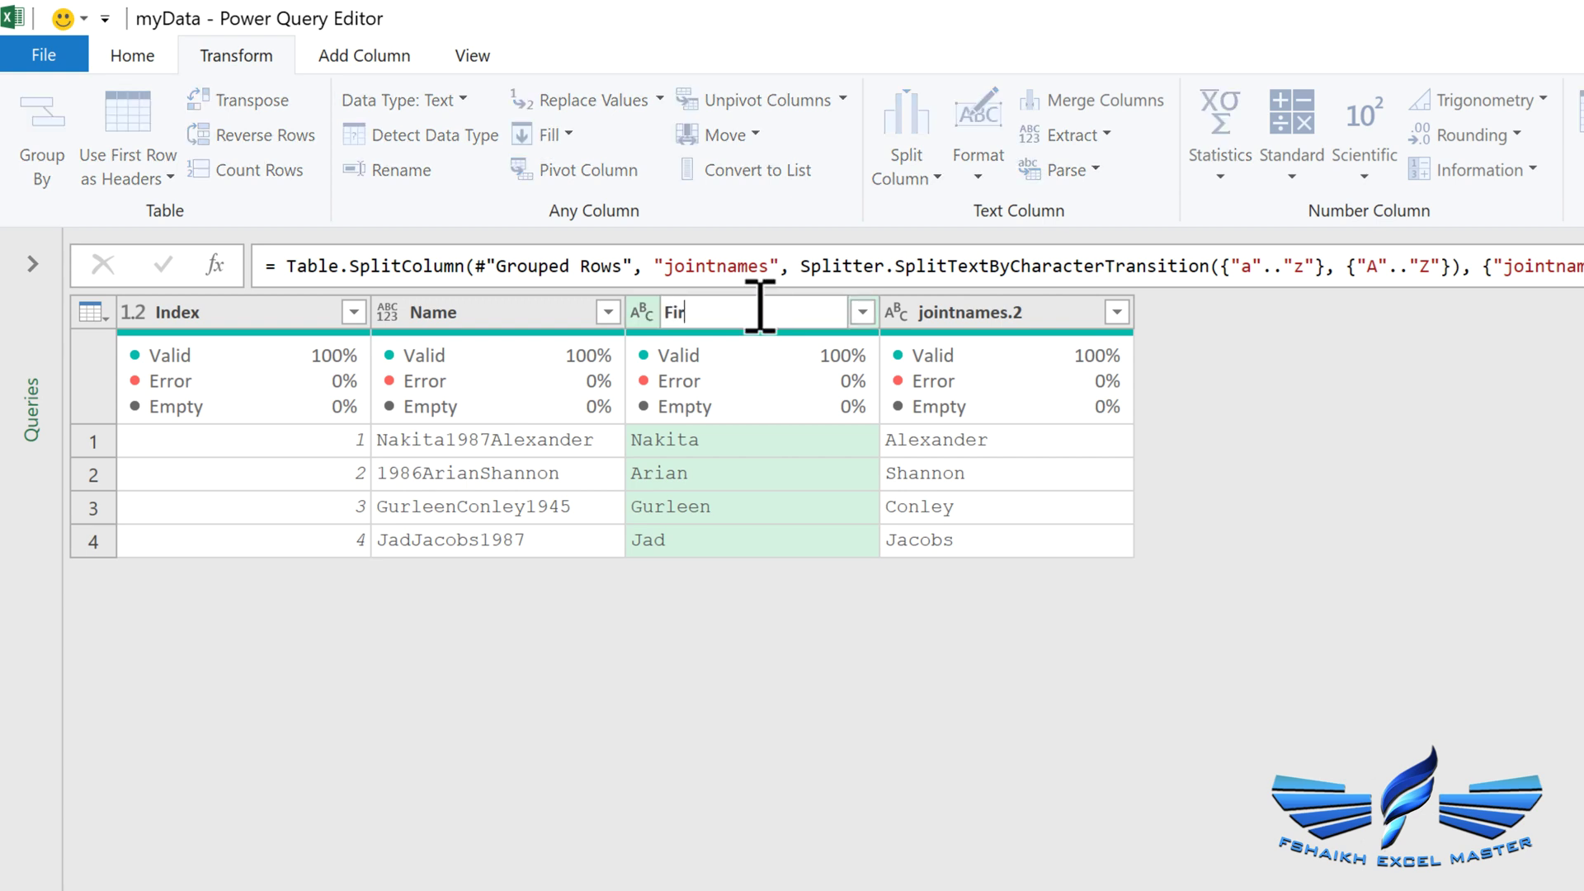
pyautogui.write('st Name')
pyautogui.doubleClick(962, 312)
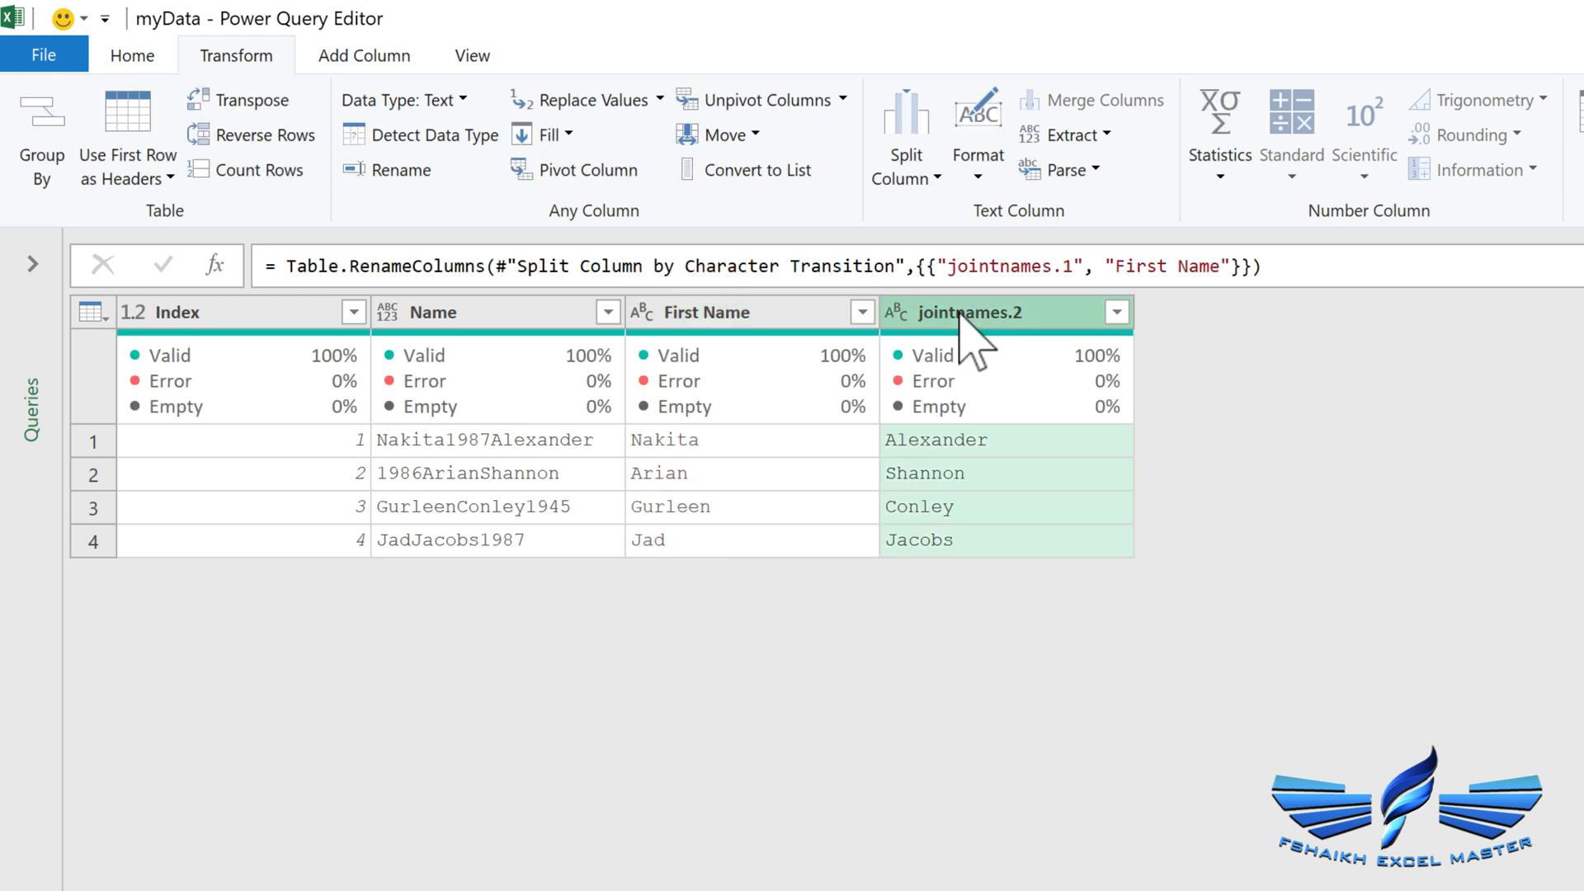
pyautogui.write('Last Name')
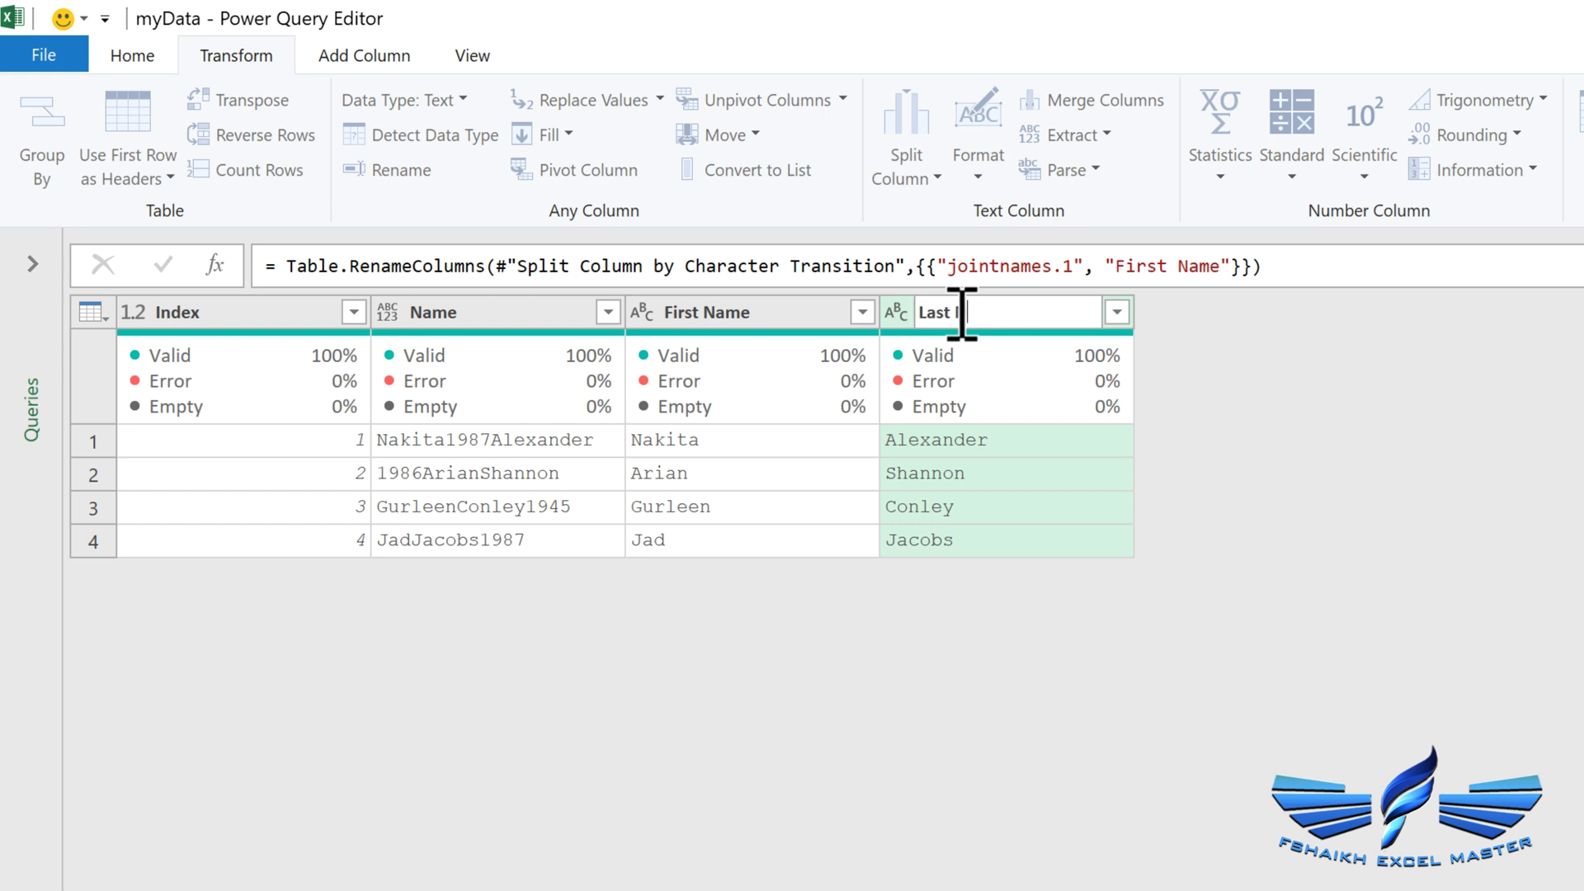
pyautogui.press('Return')
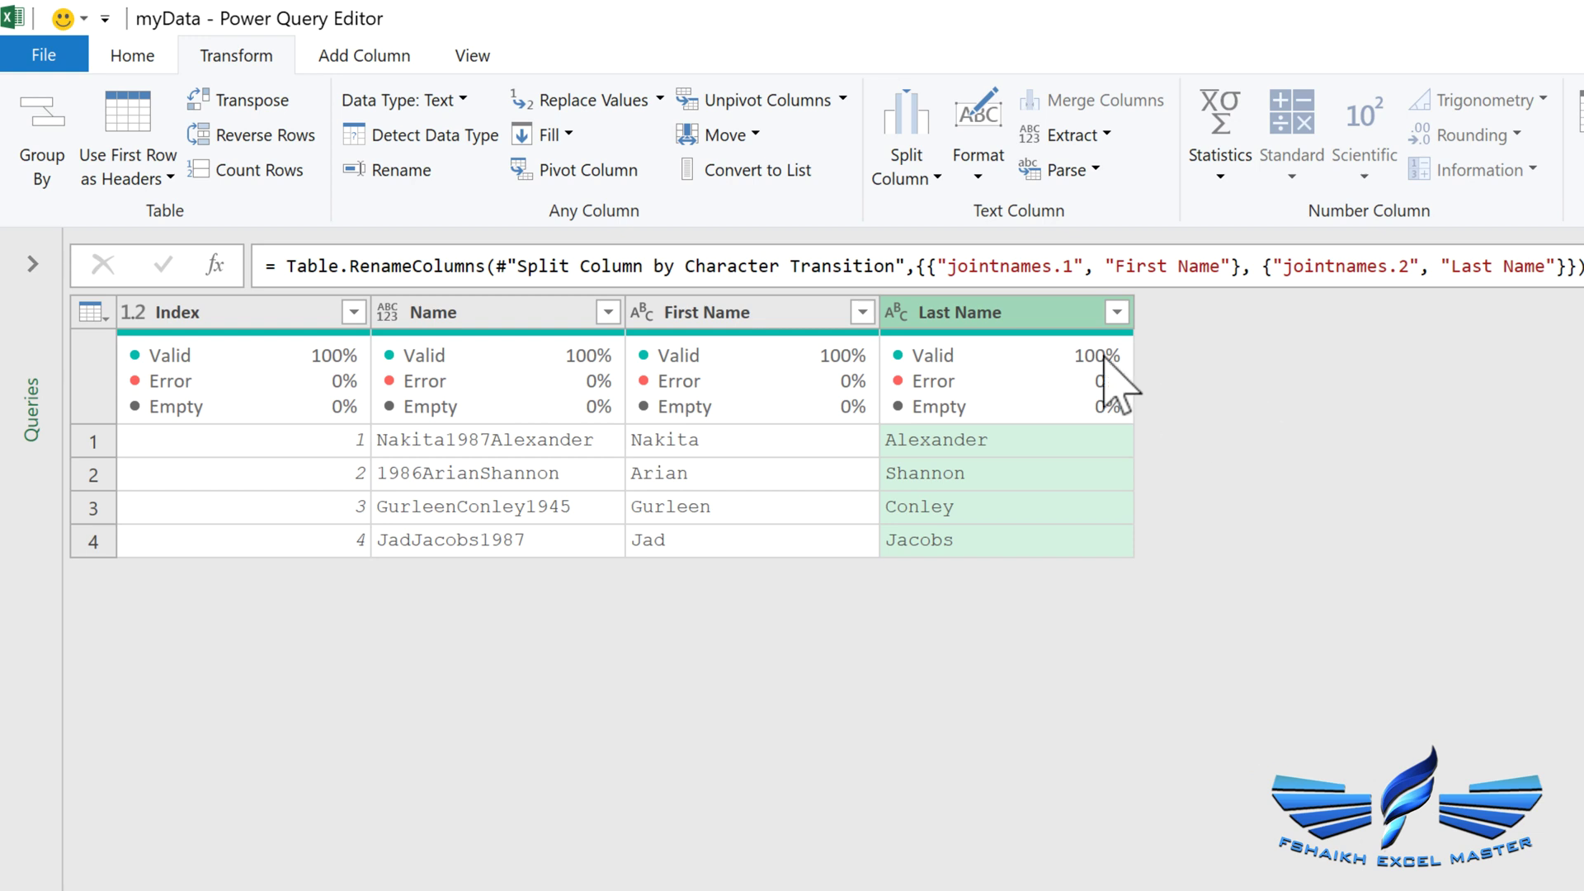
pyautogui.click(401, 41)
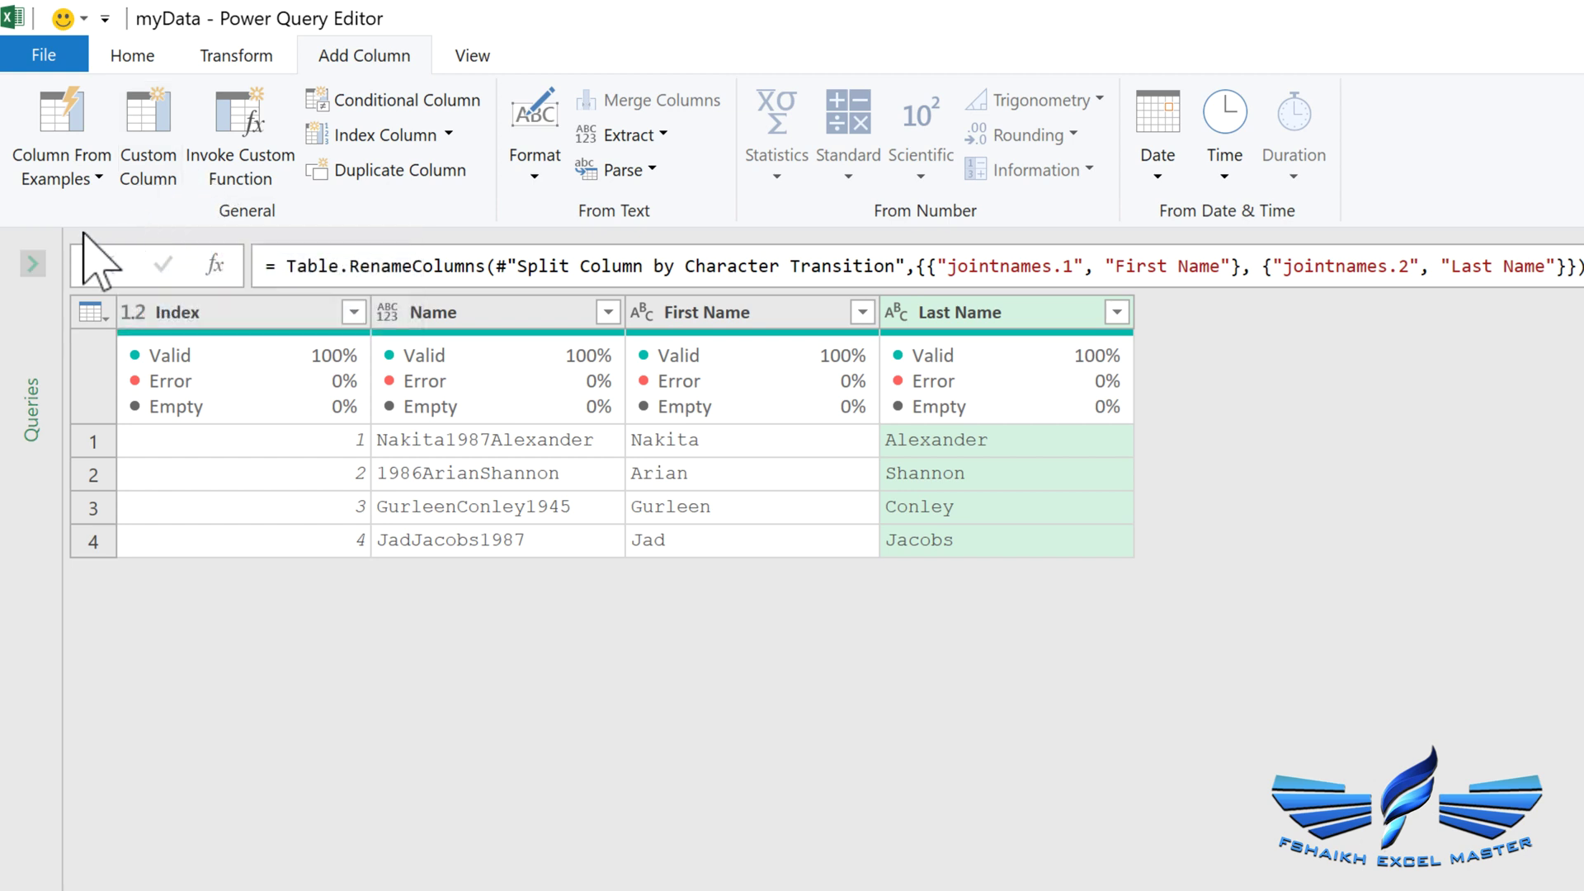
# Step: Create a blank query whose formula ={0..9} returns the digits 0 to 9 as a list
pyautogui.click(33, 264)
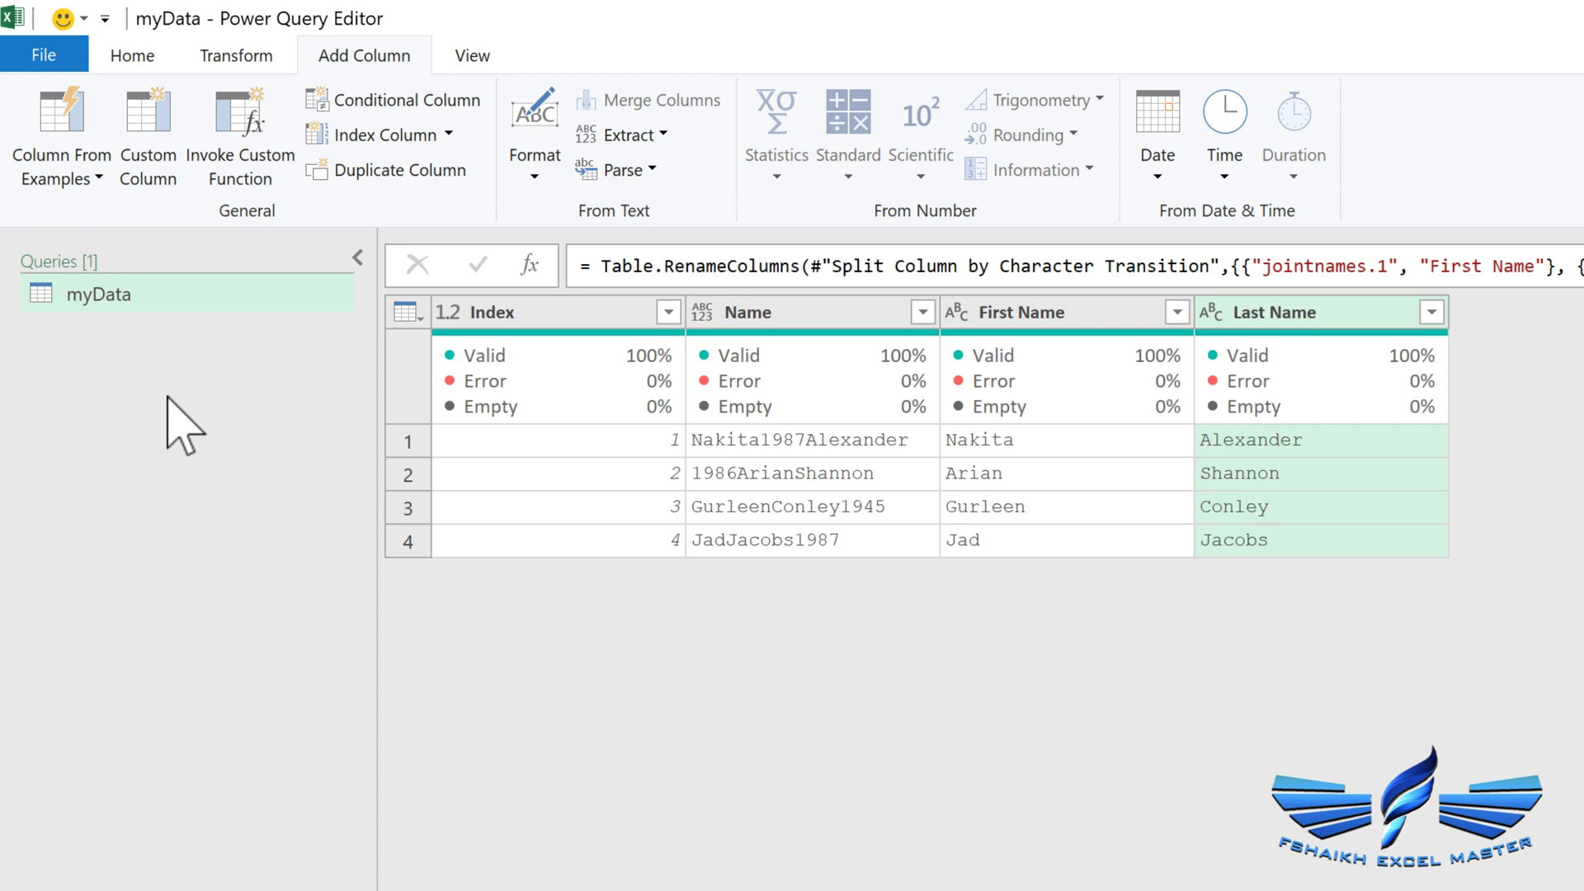
pyautogui.rightClick(168, 397)
pyautogui.moveTo(227, 448)
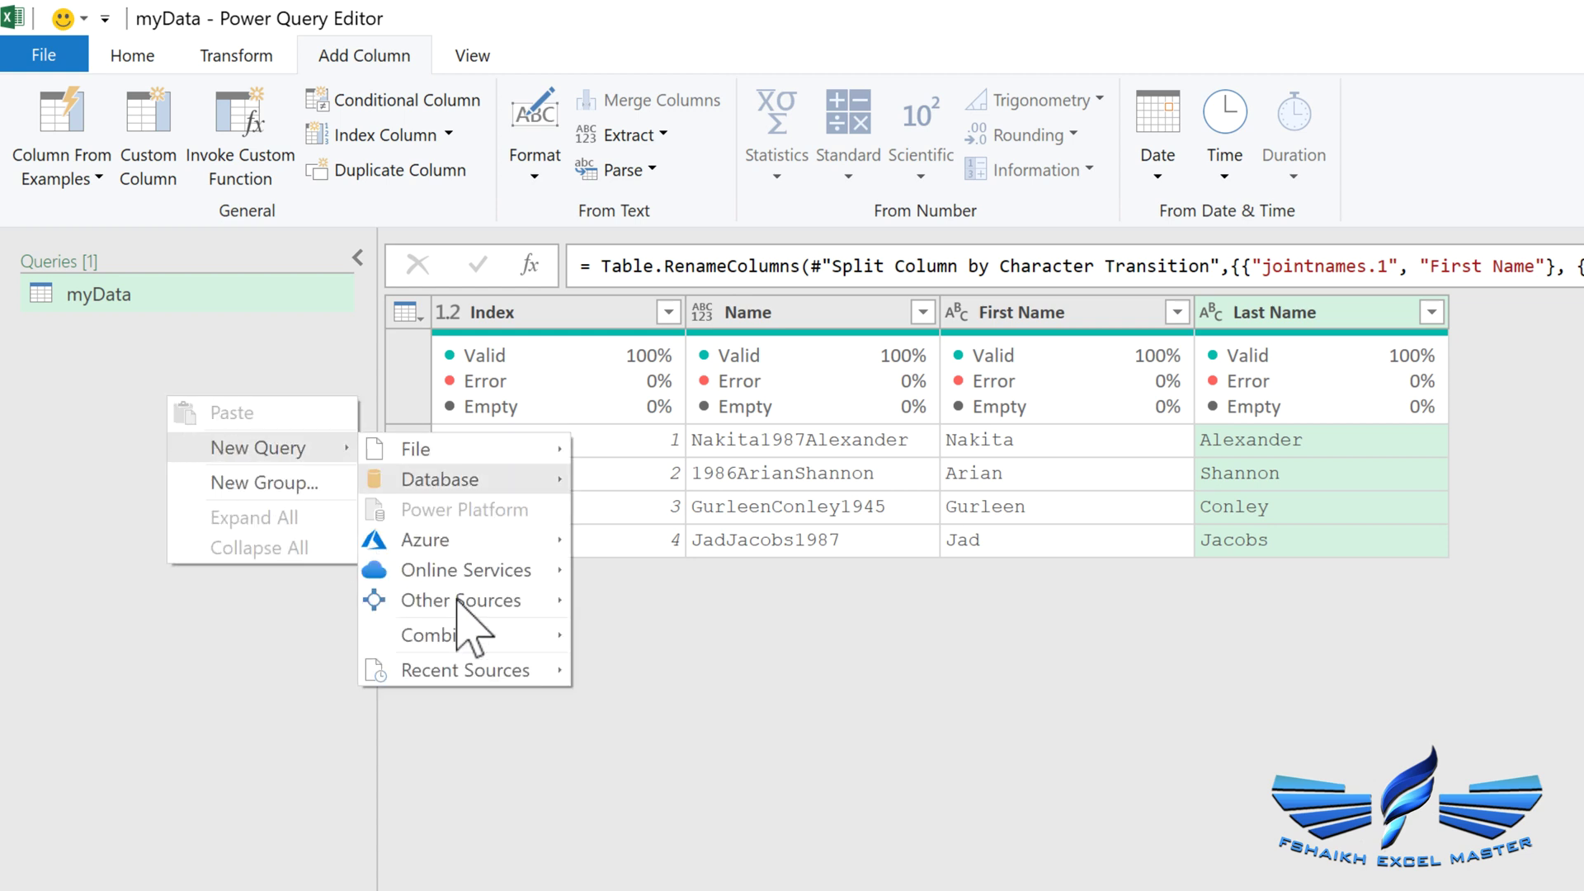
pyautogui.moveTo(503, 603)
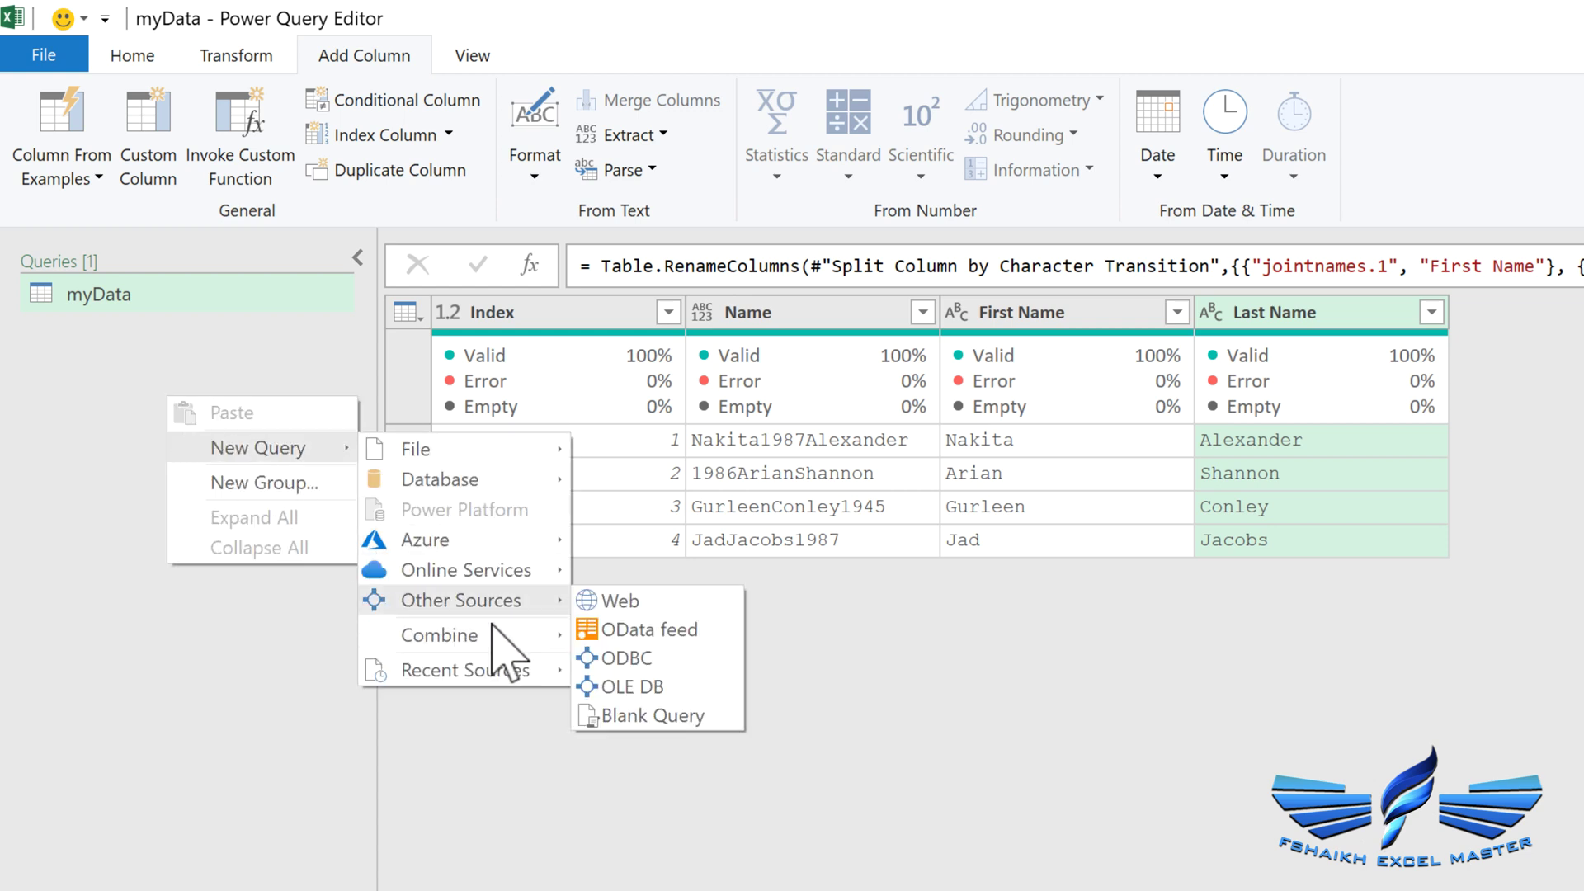
pyautogui.click(649, 717)
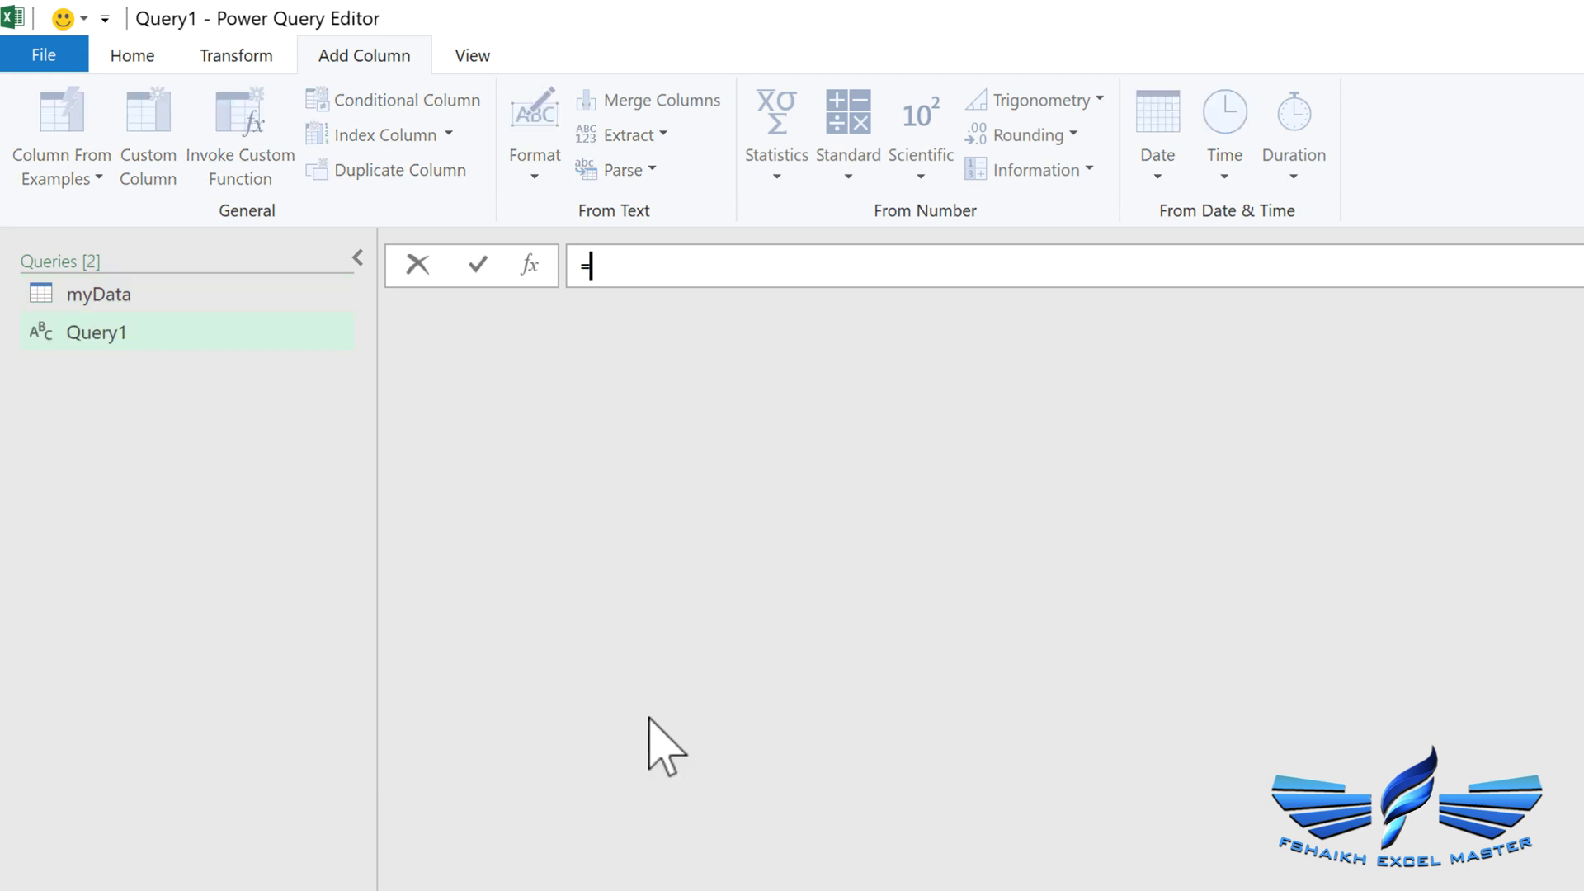
pyautogui.write('{00')
pyautogui.press('BackSpace')
pyautogui.write('..0')
pyautogui.press('BackSpace')
pyautogui.write('9')
pyautogui.press('Return')
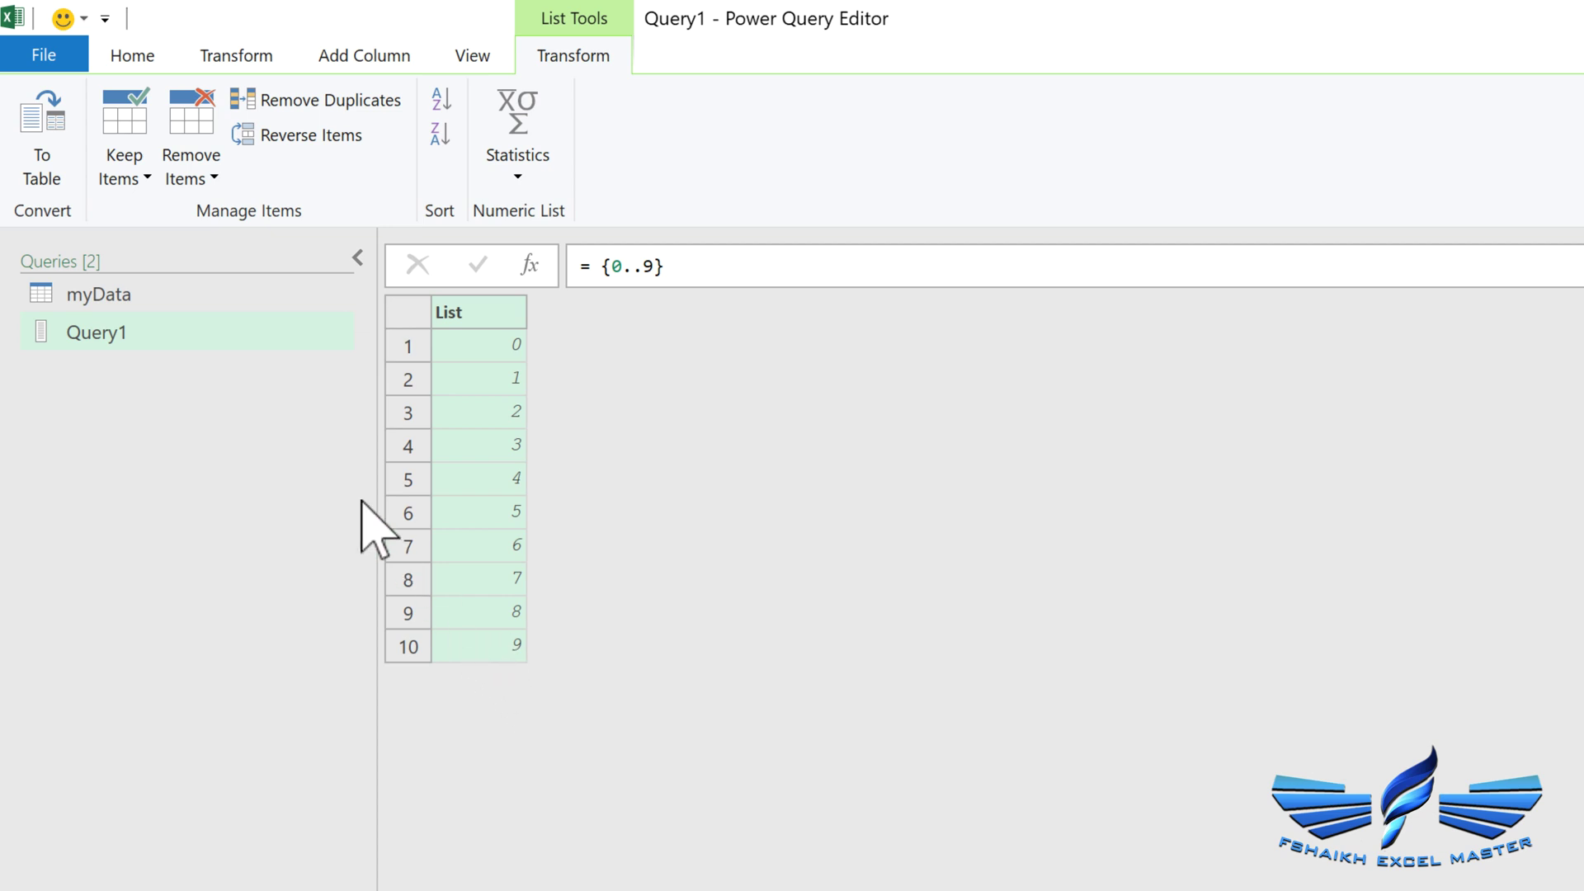
# Step: Delete the scratch Query1 and confirm the deletion
pyautogui.rightClick(230, 346)
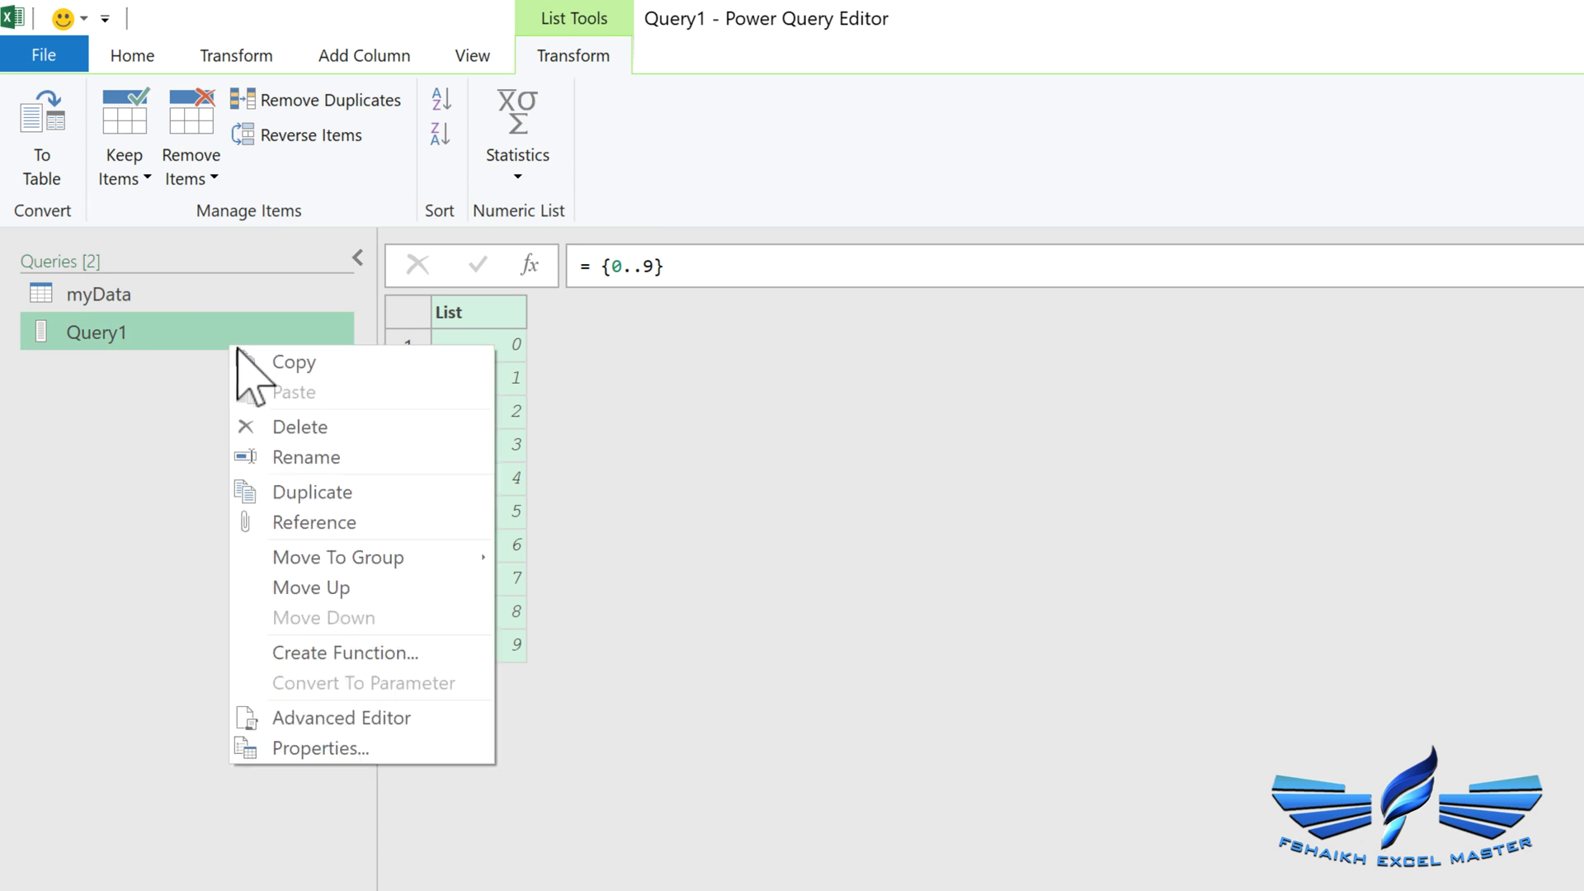
pyautogui.click(376, 423)
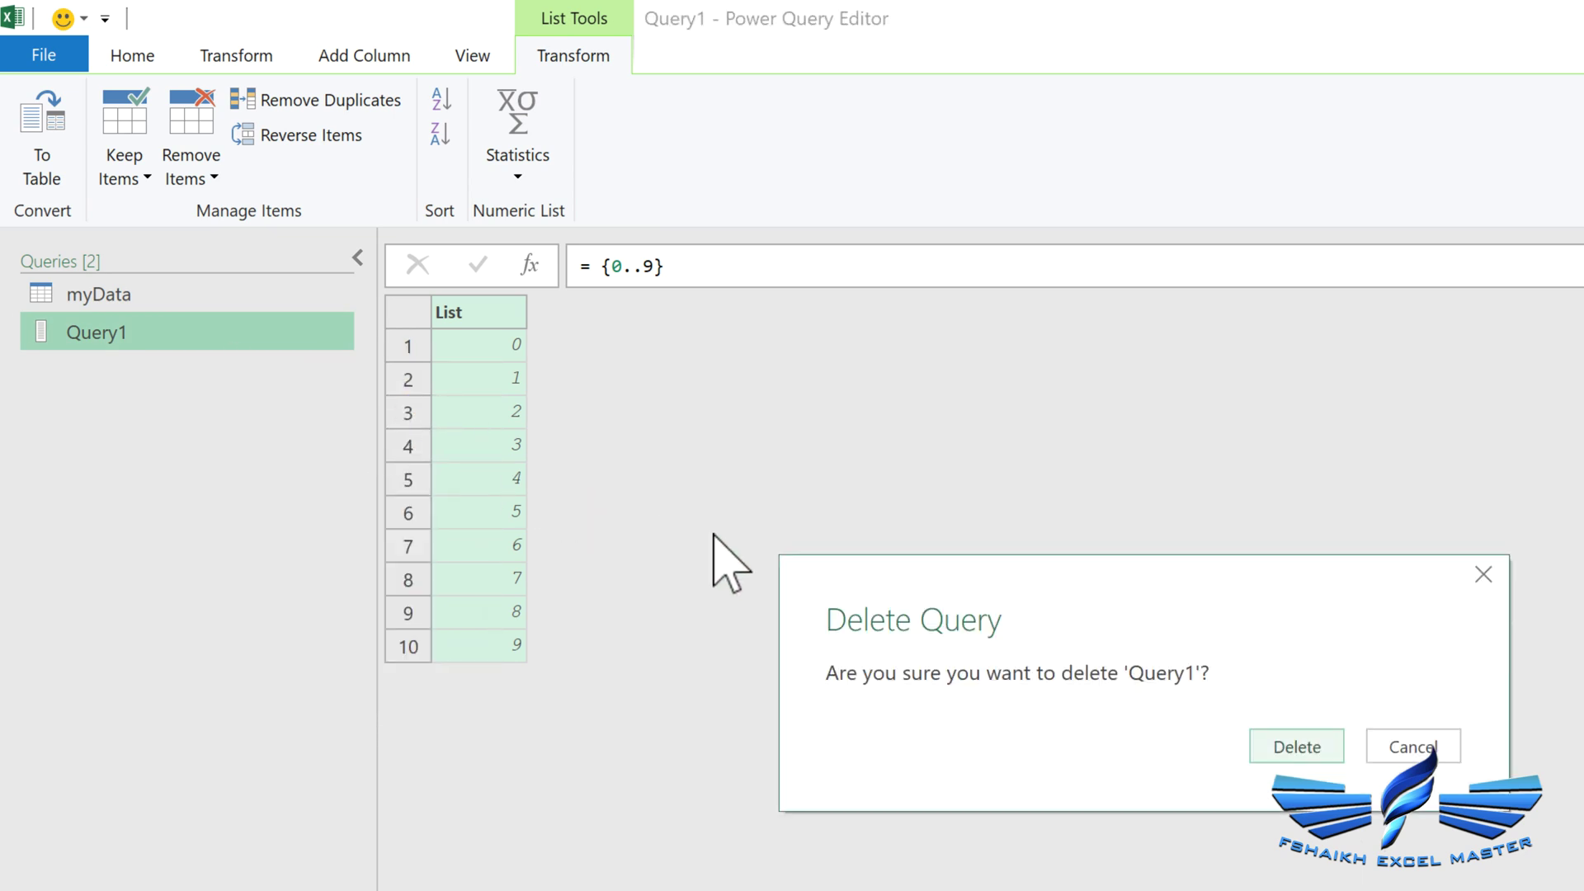
pyautogui.click(1278, 739)
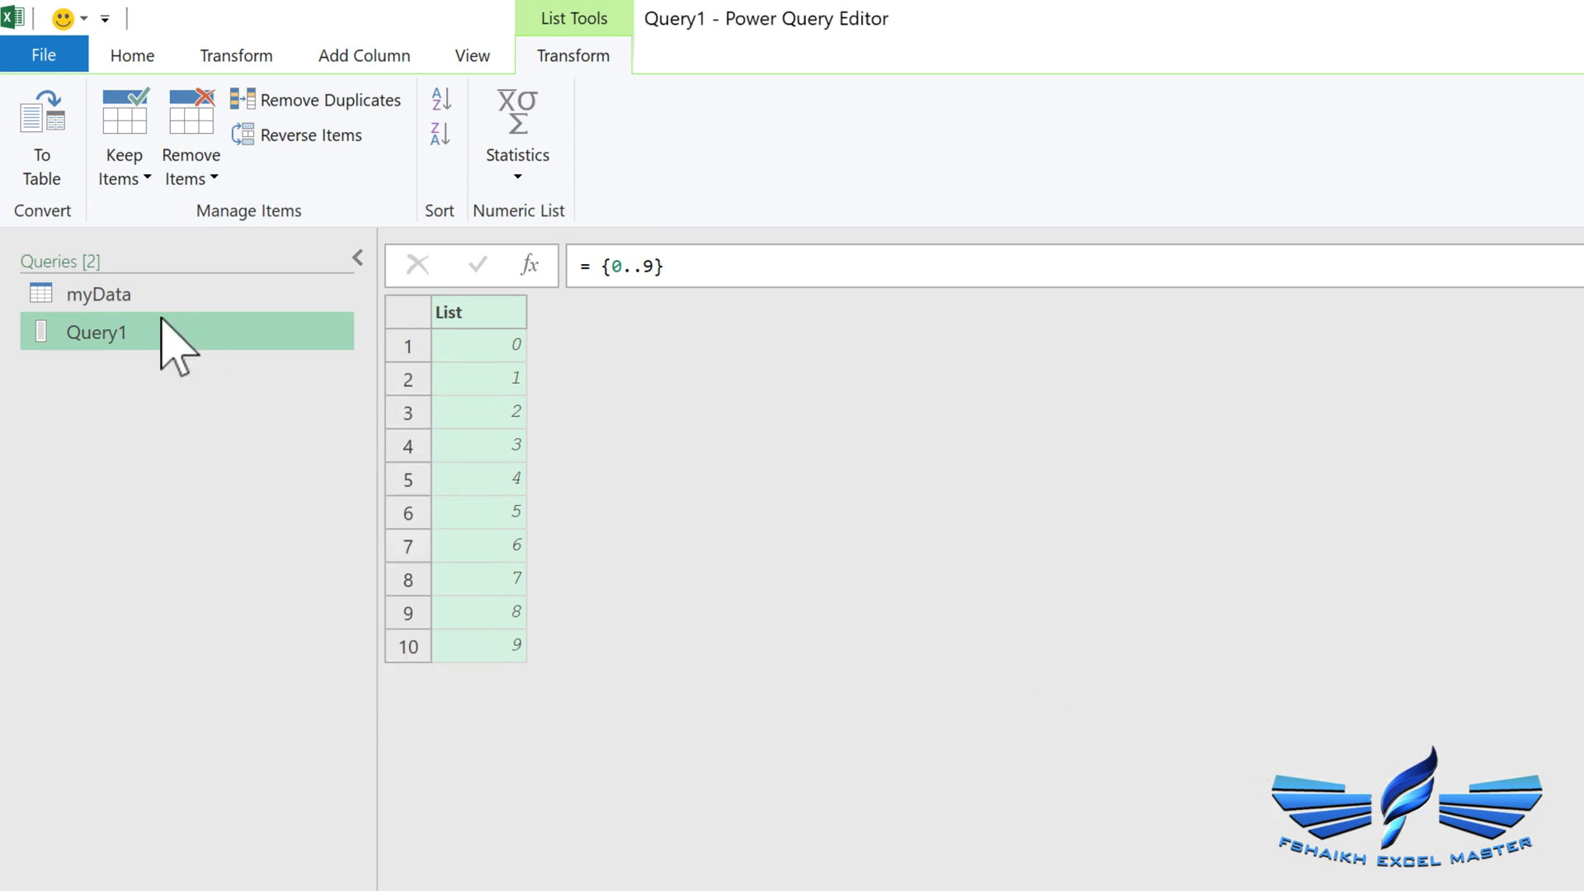
# Step: Add a custom column named DOB-Year with formula Text.Select([Name],{0..9})
pyautogui.click(357, 258)
pyautogui.click(1000, 313)
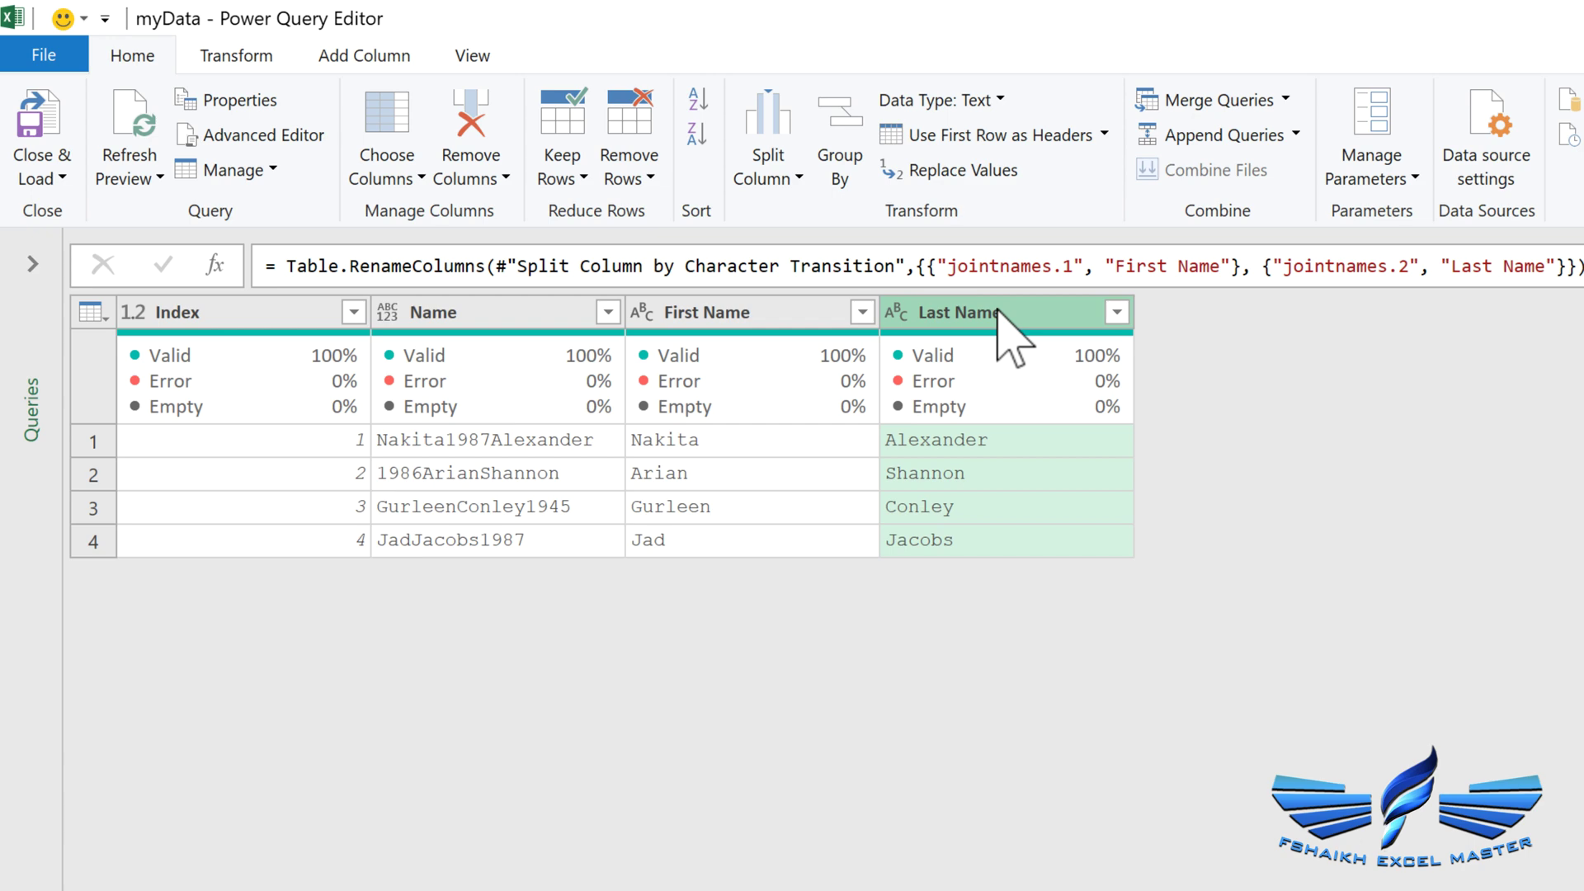
pyautogui.click(367, 55)
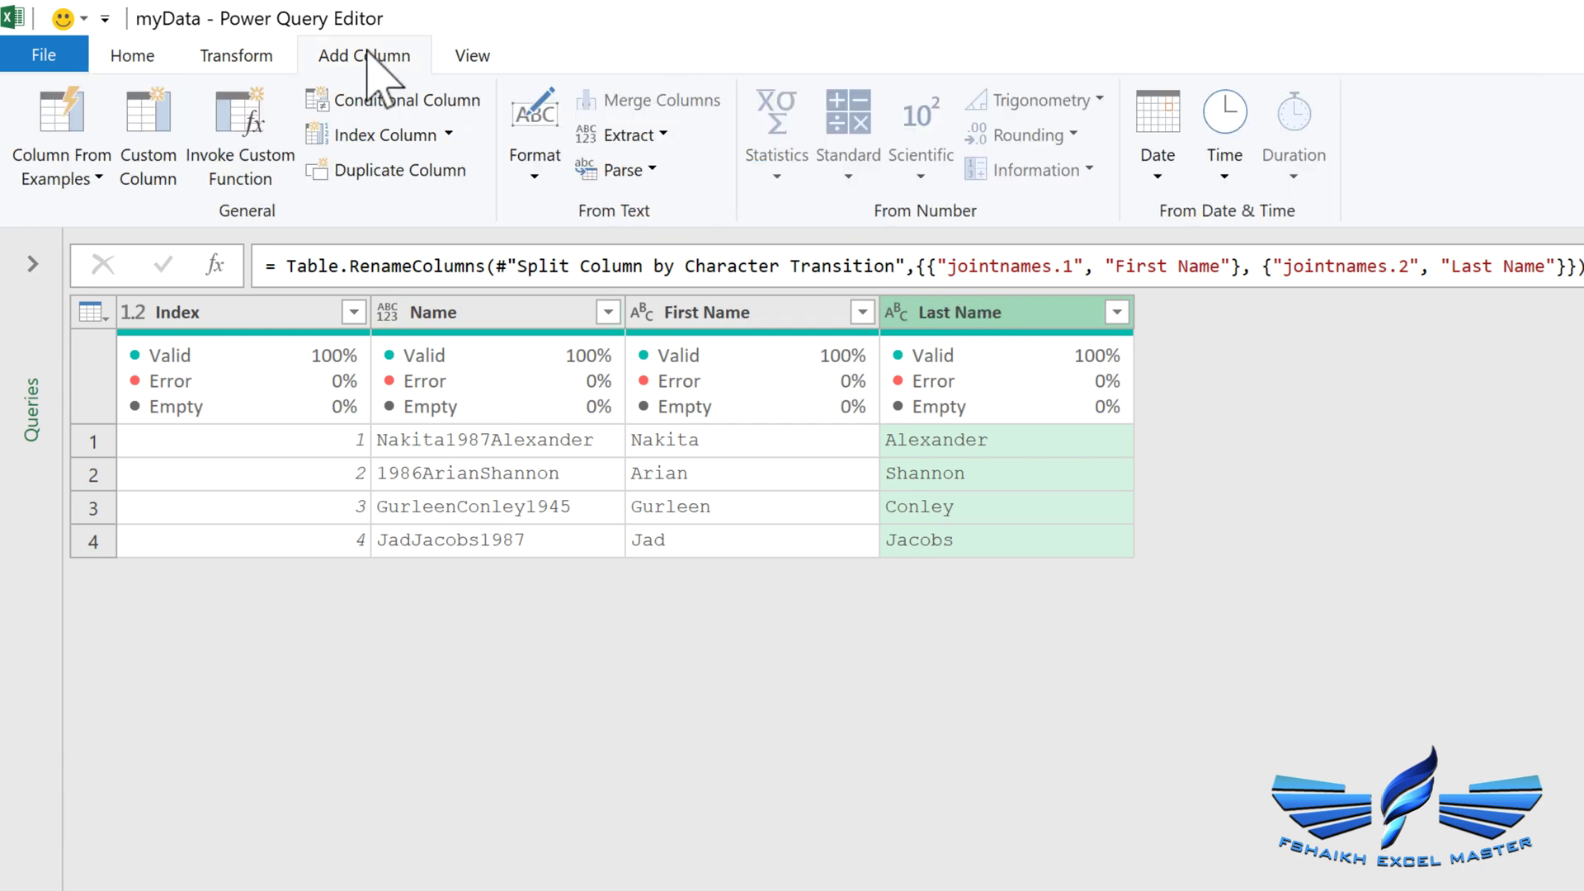
pyautogui.click(149, 124)
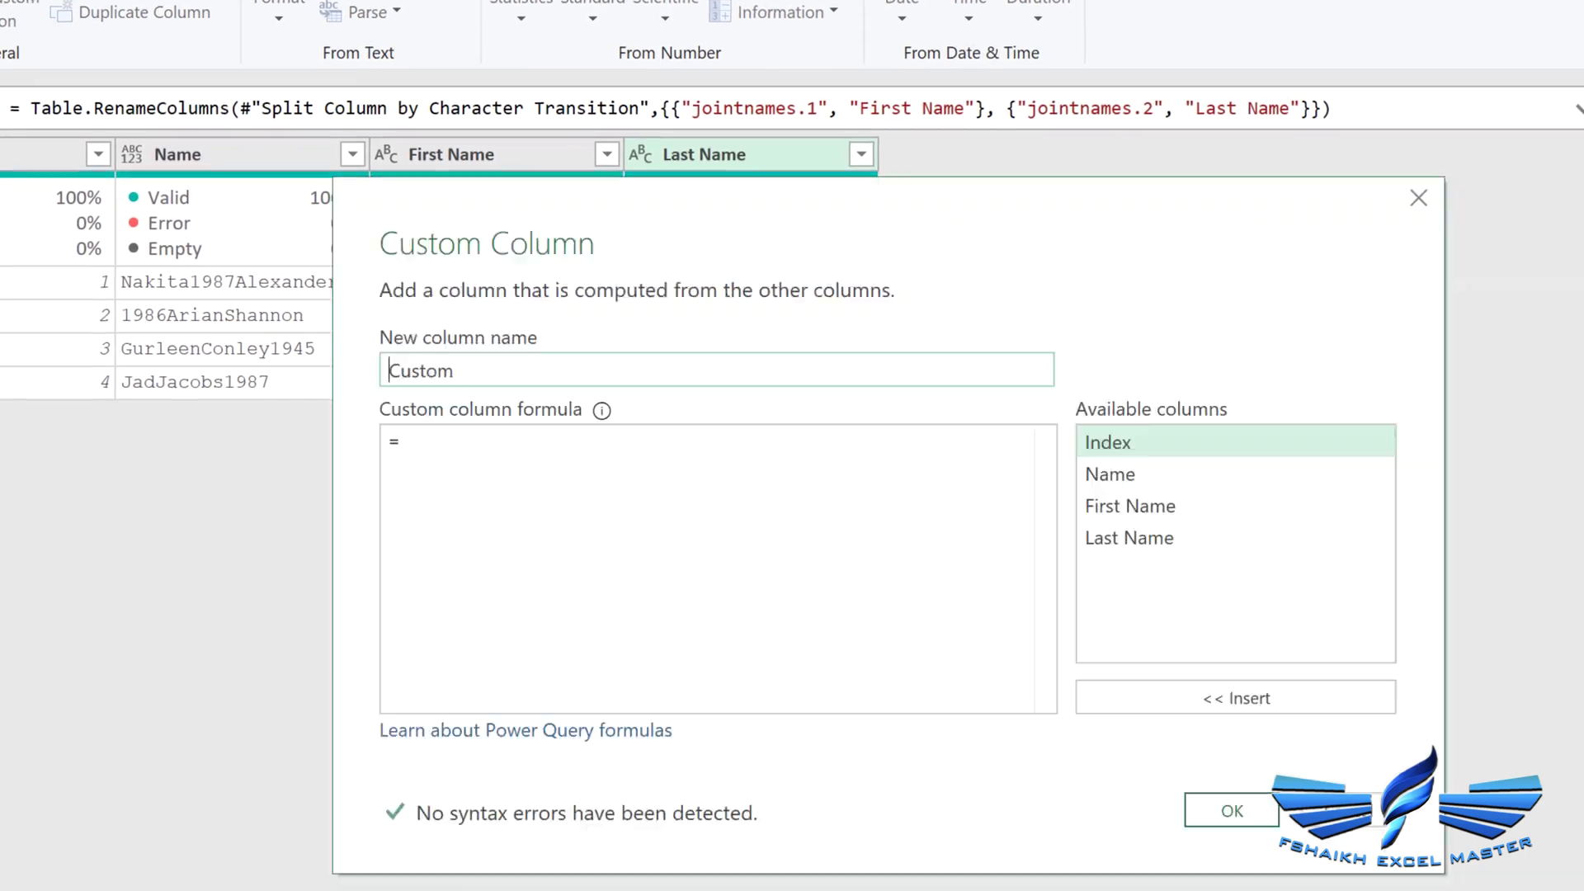
pyautogui.doubleClick(513, 378)
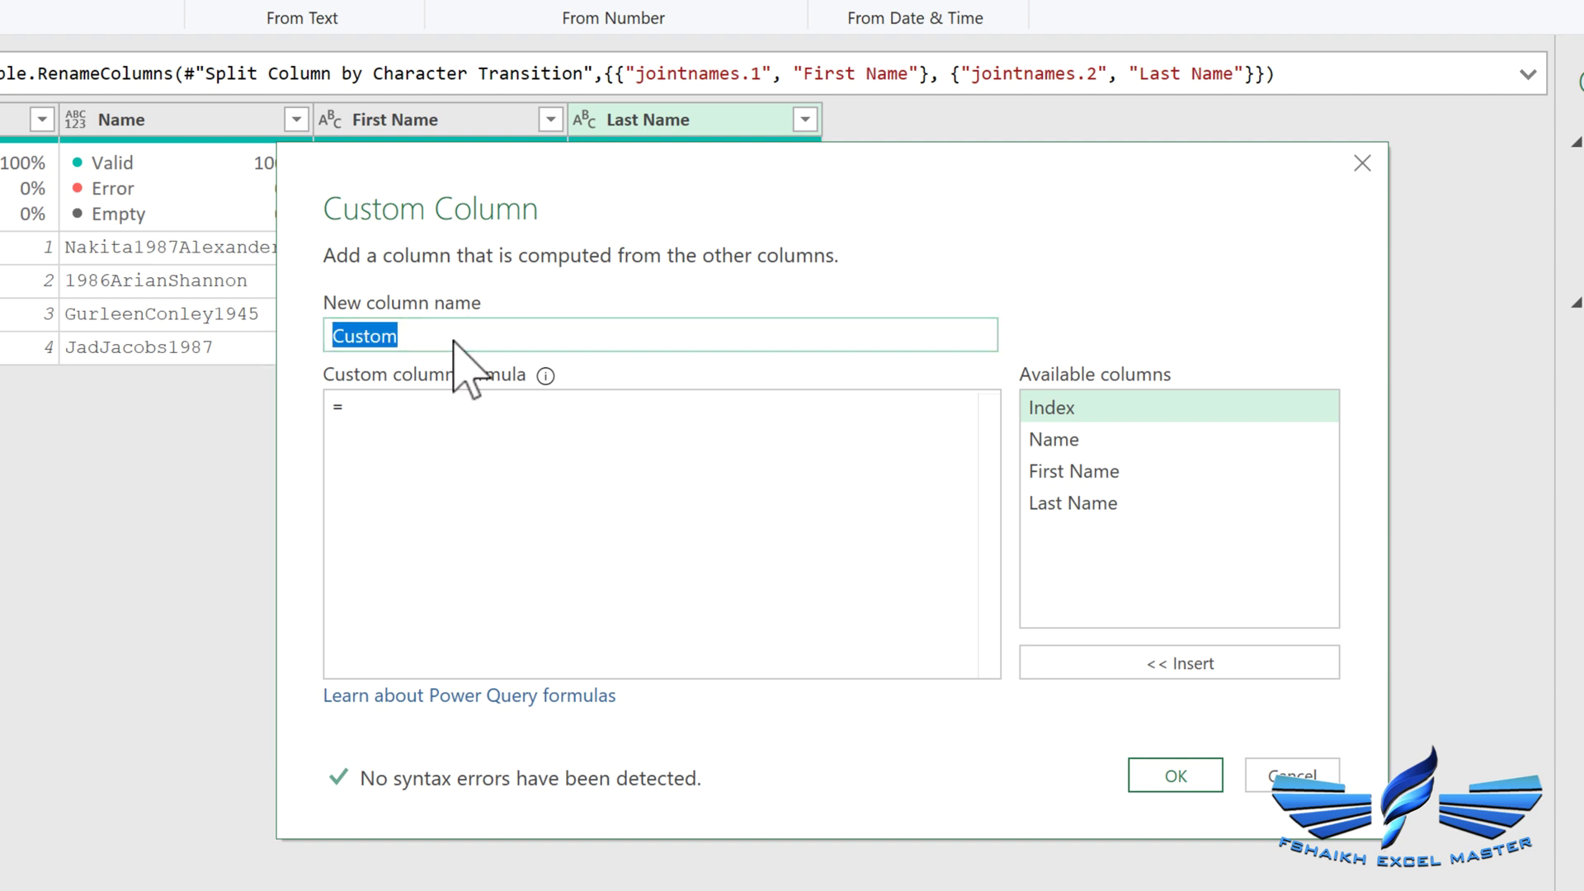
pyautogui.write('DOB-')
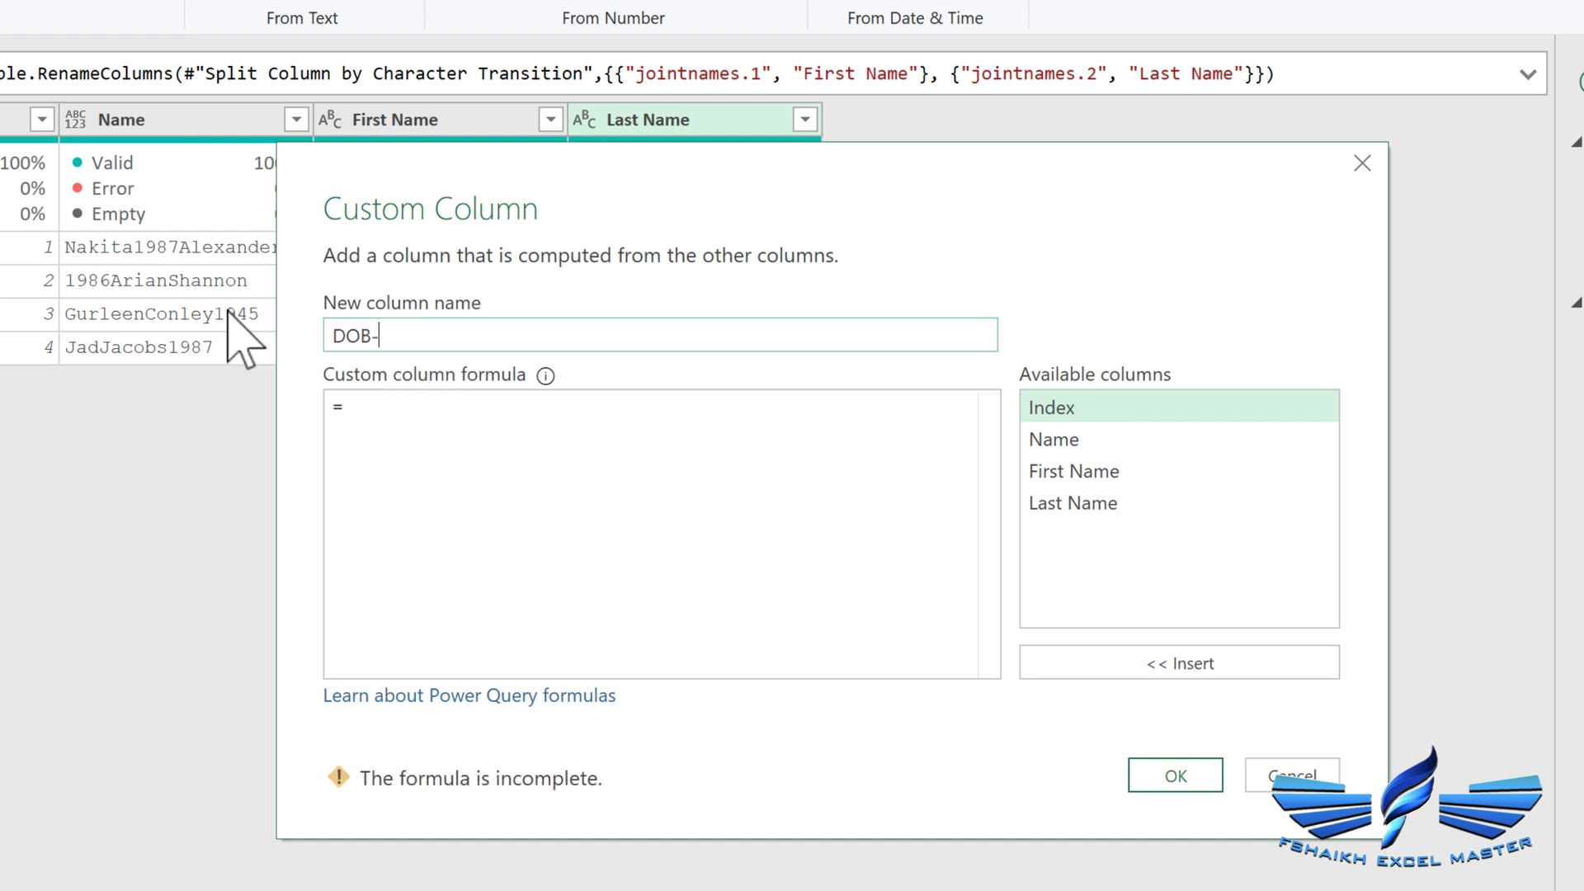
pyautogui.write('Year')
pyautogui.click(448, 410)
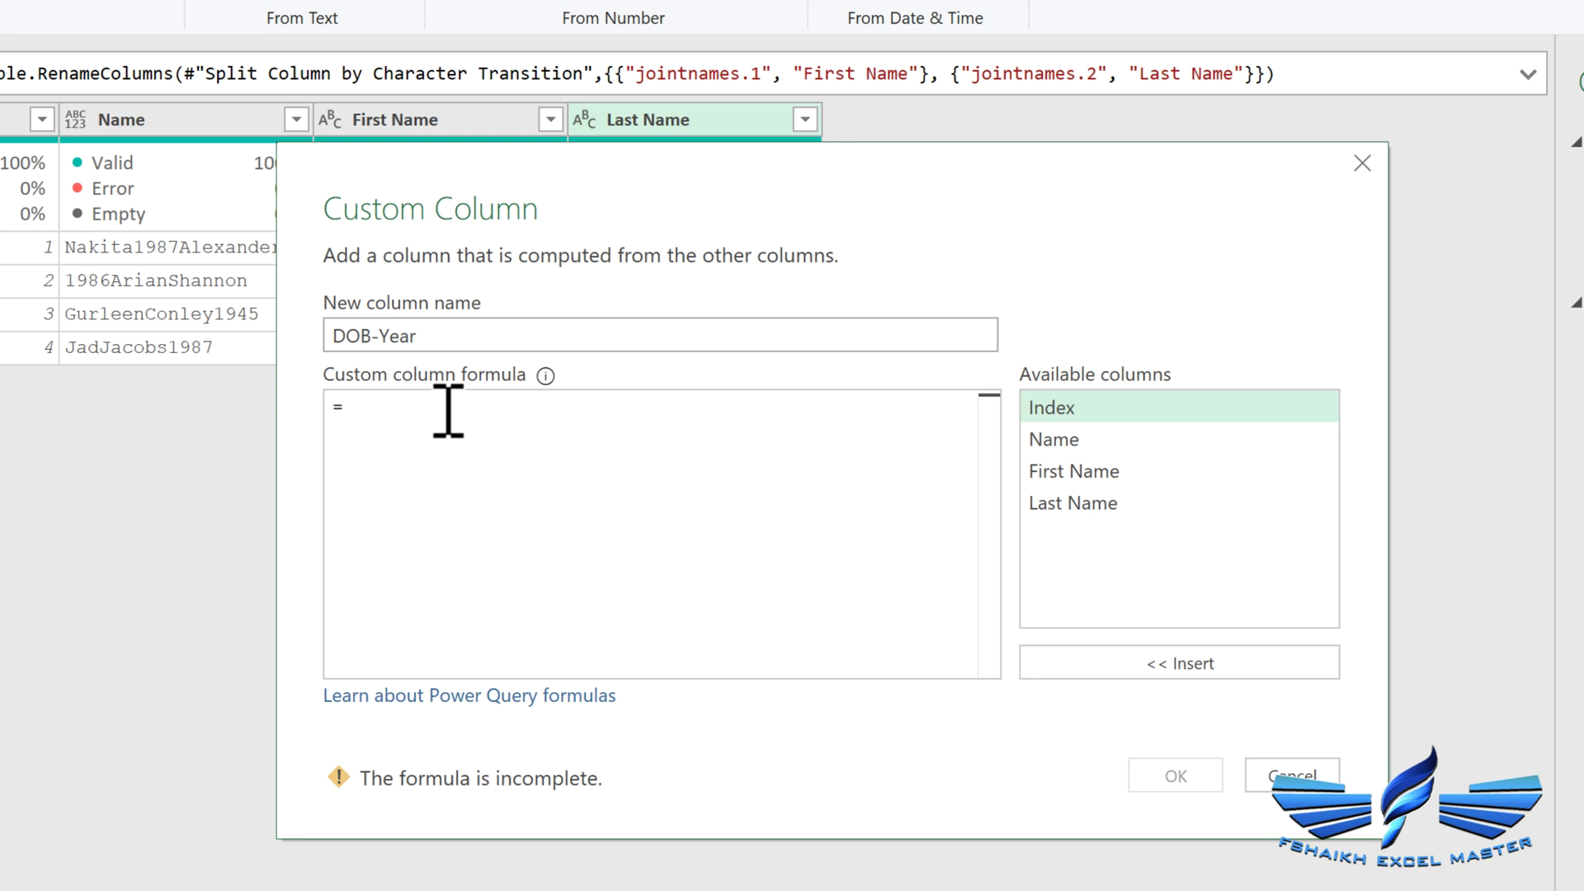
pyautogui.write('text.sel')
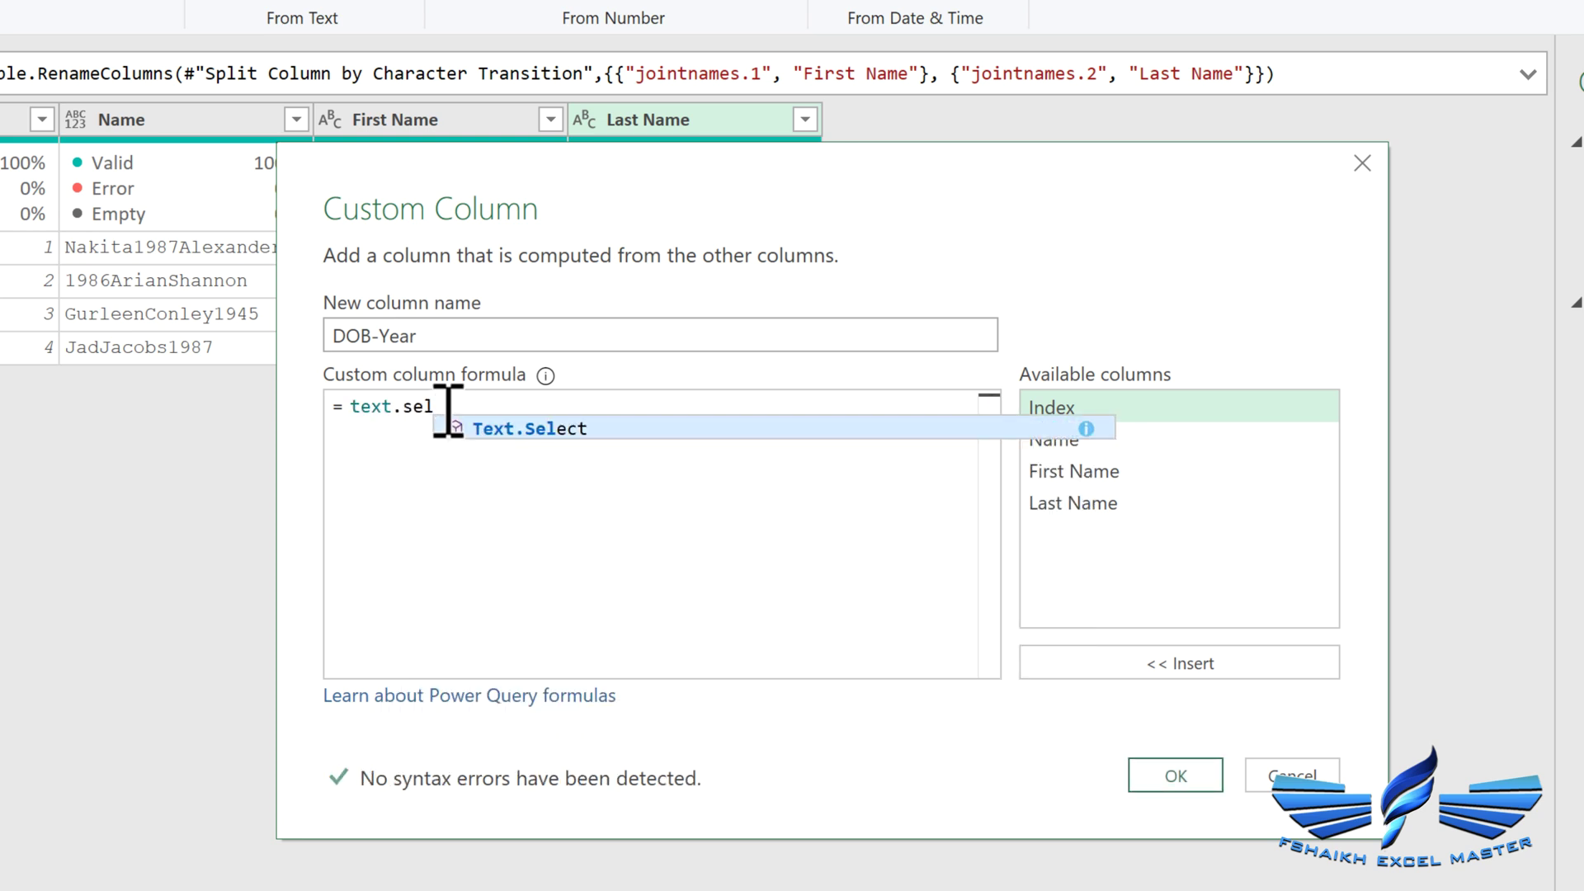
pyautogui.press('Tab')
pyautogui.write('(')
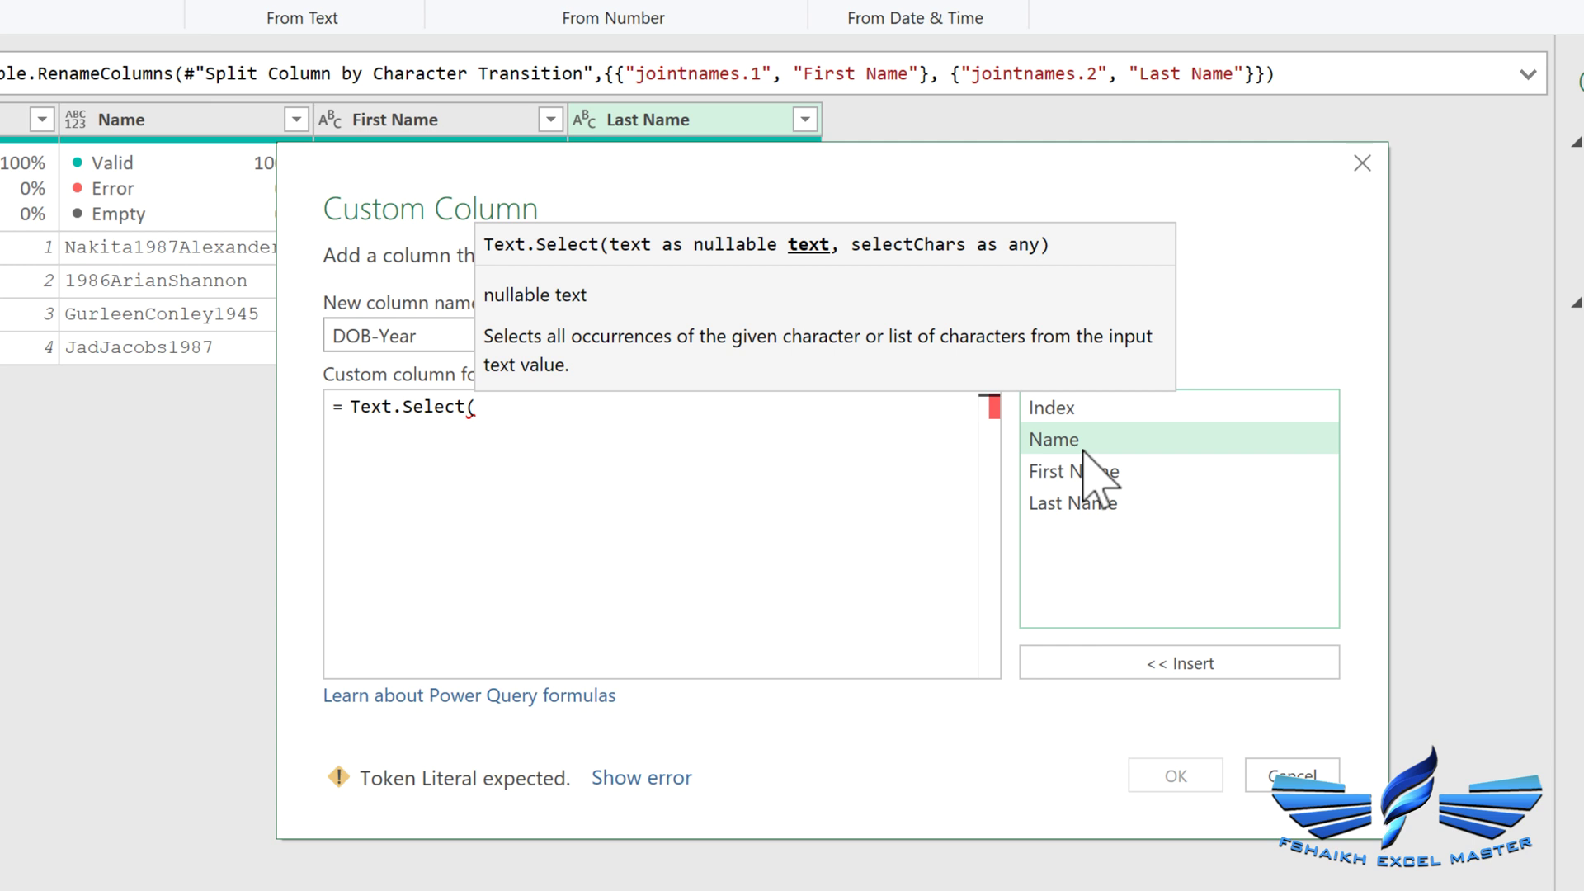
pyautogui.doubleClick(1089, 439)
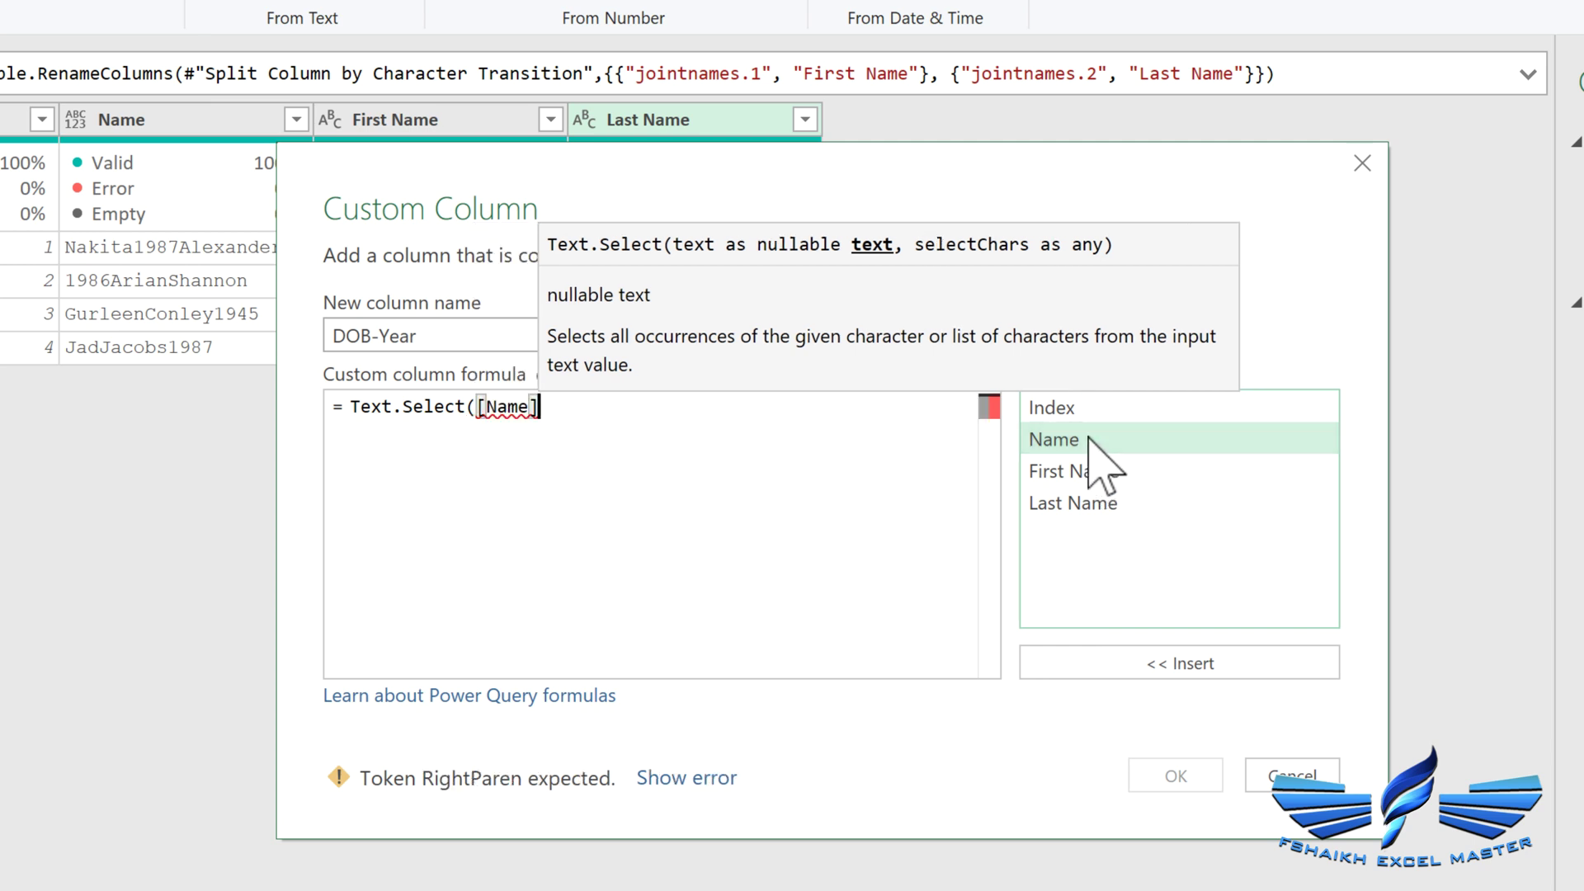
pyautogui.write(',')
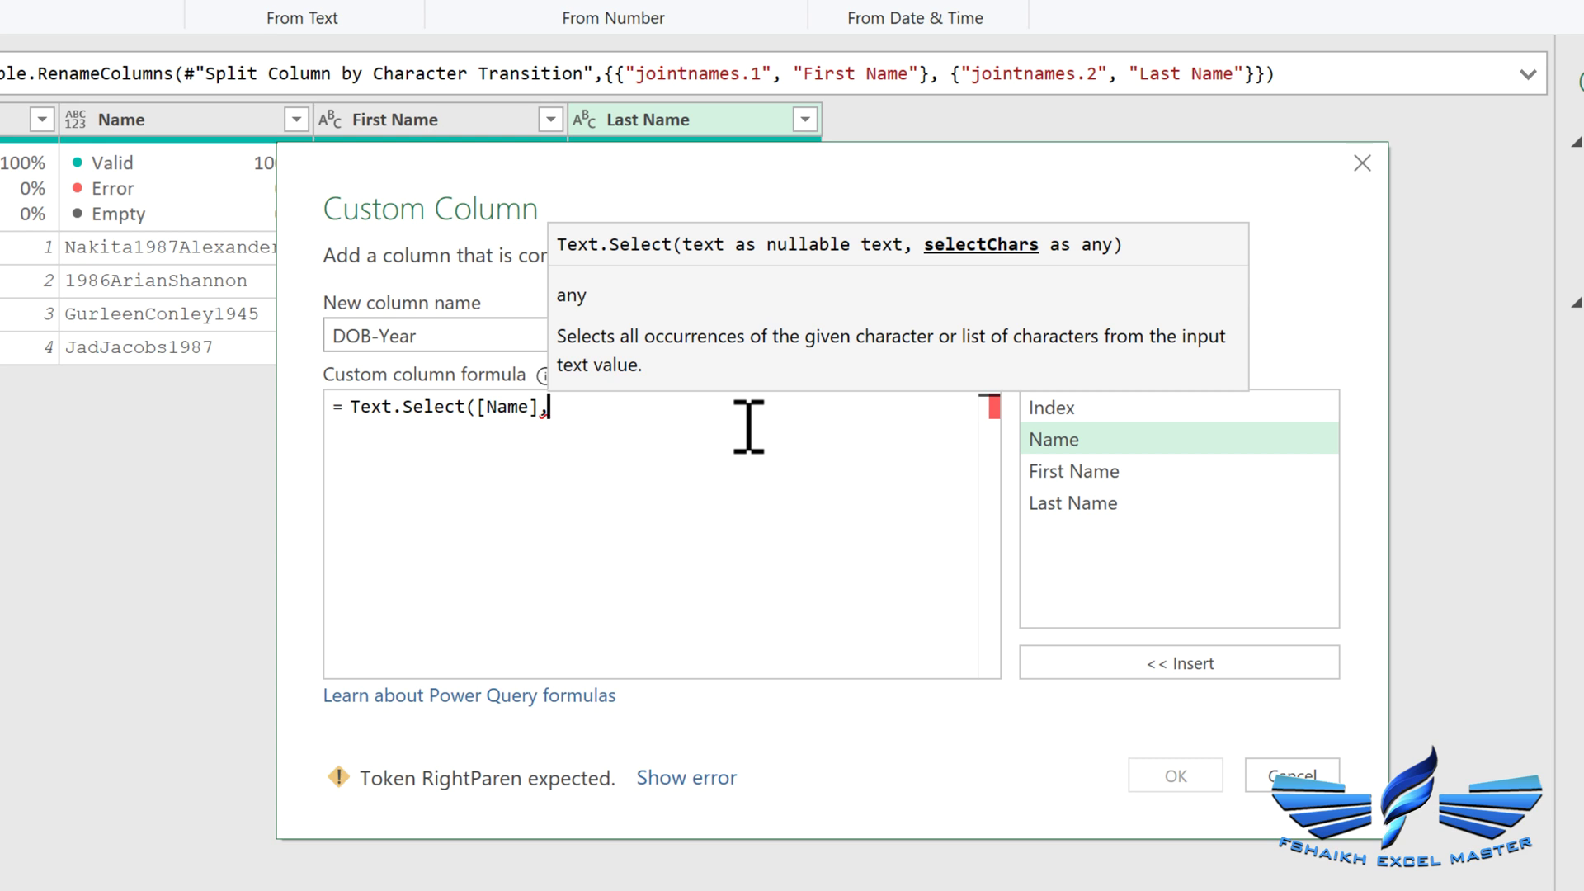
pyautogui.write('{')
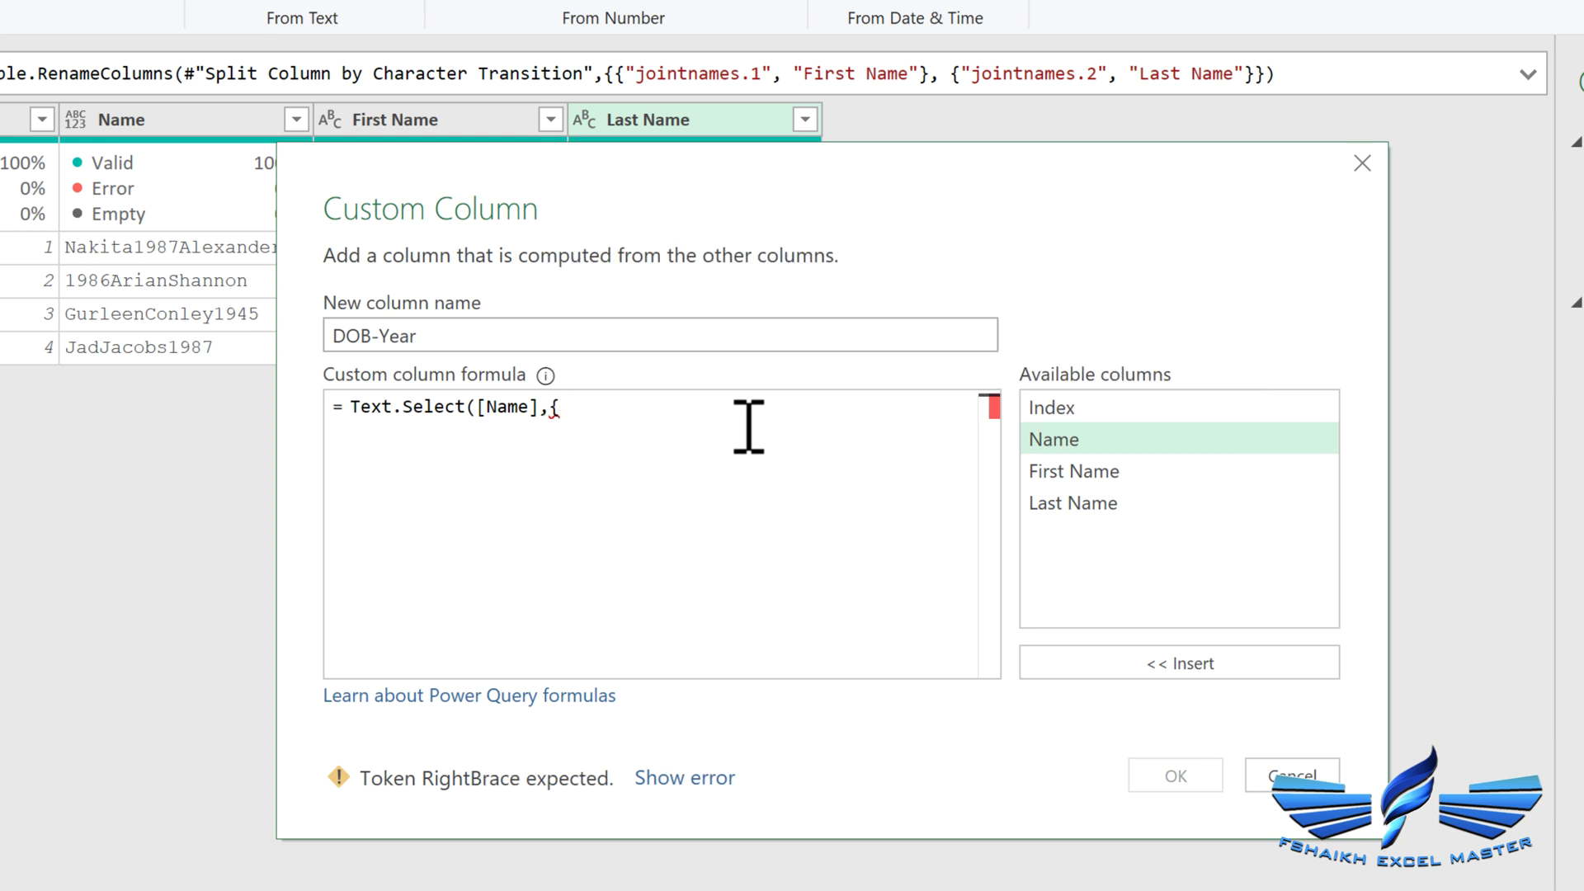
pyautogui.write('0..9})')
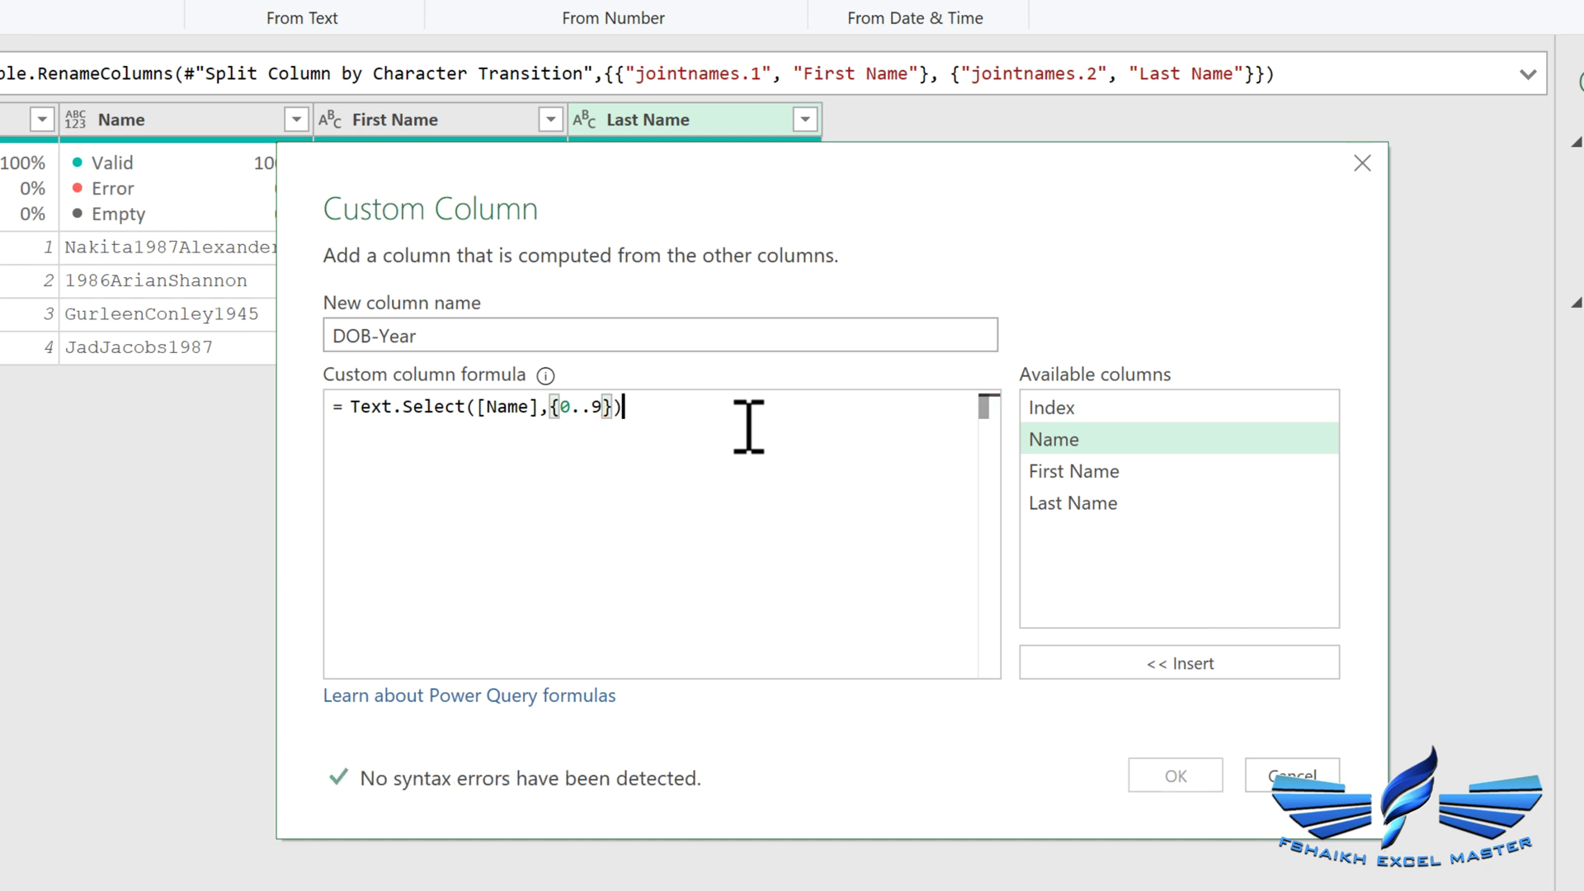
pyautogui.click(1184, 785)
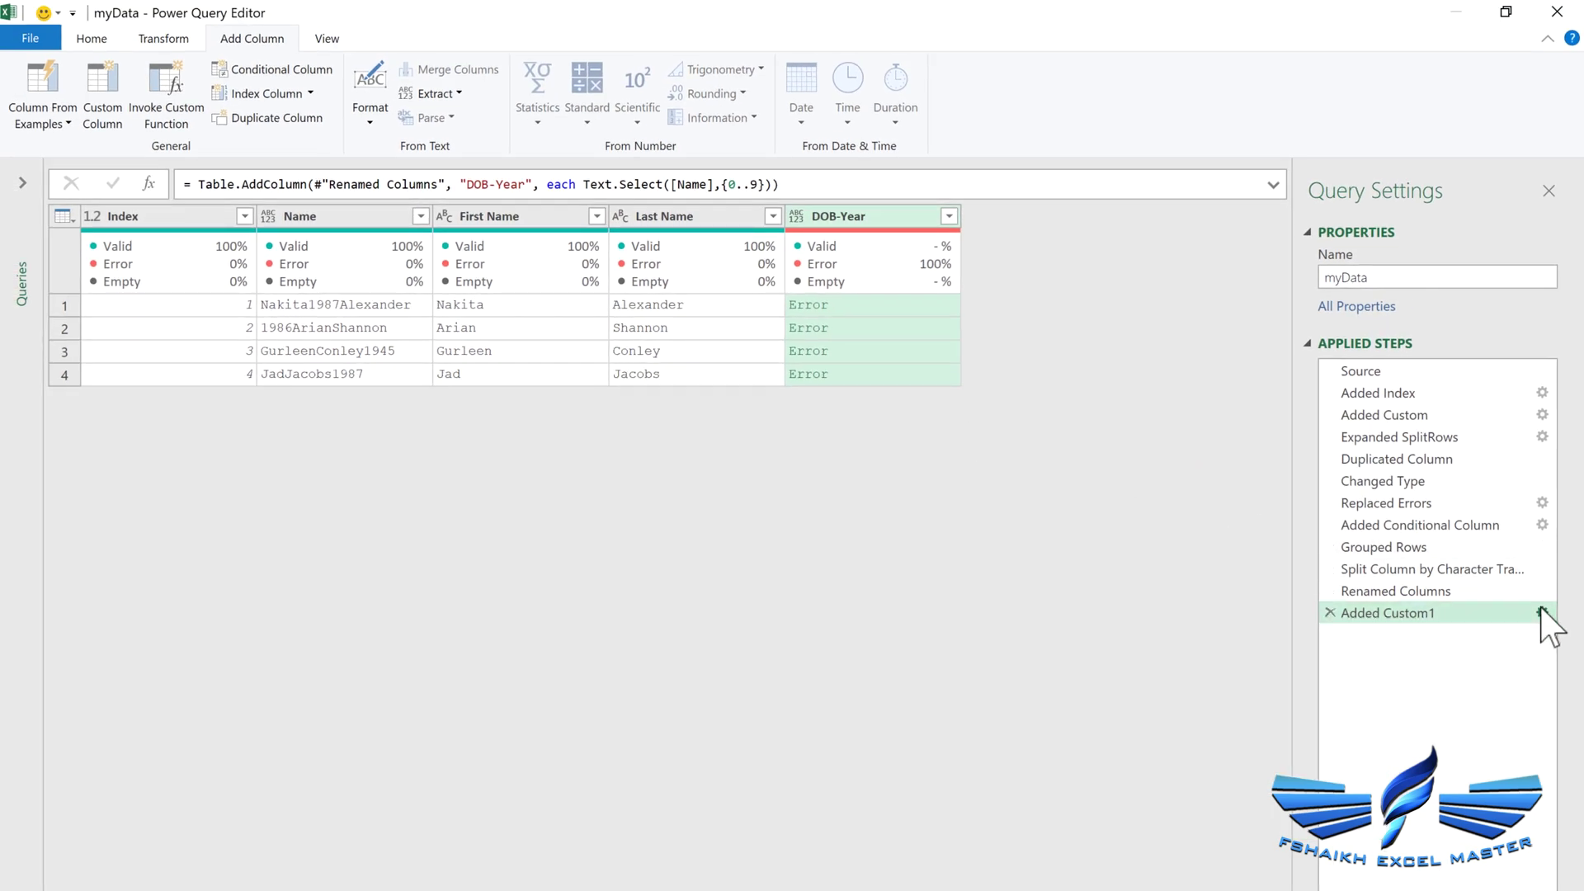
# Step: Edit the DOB-Year step so the range reads {"0".."9"} as quoted text digits
pyautogui.click(1543, 613)
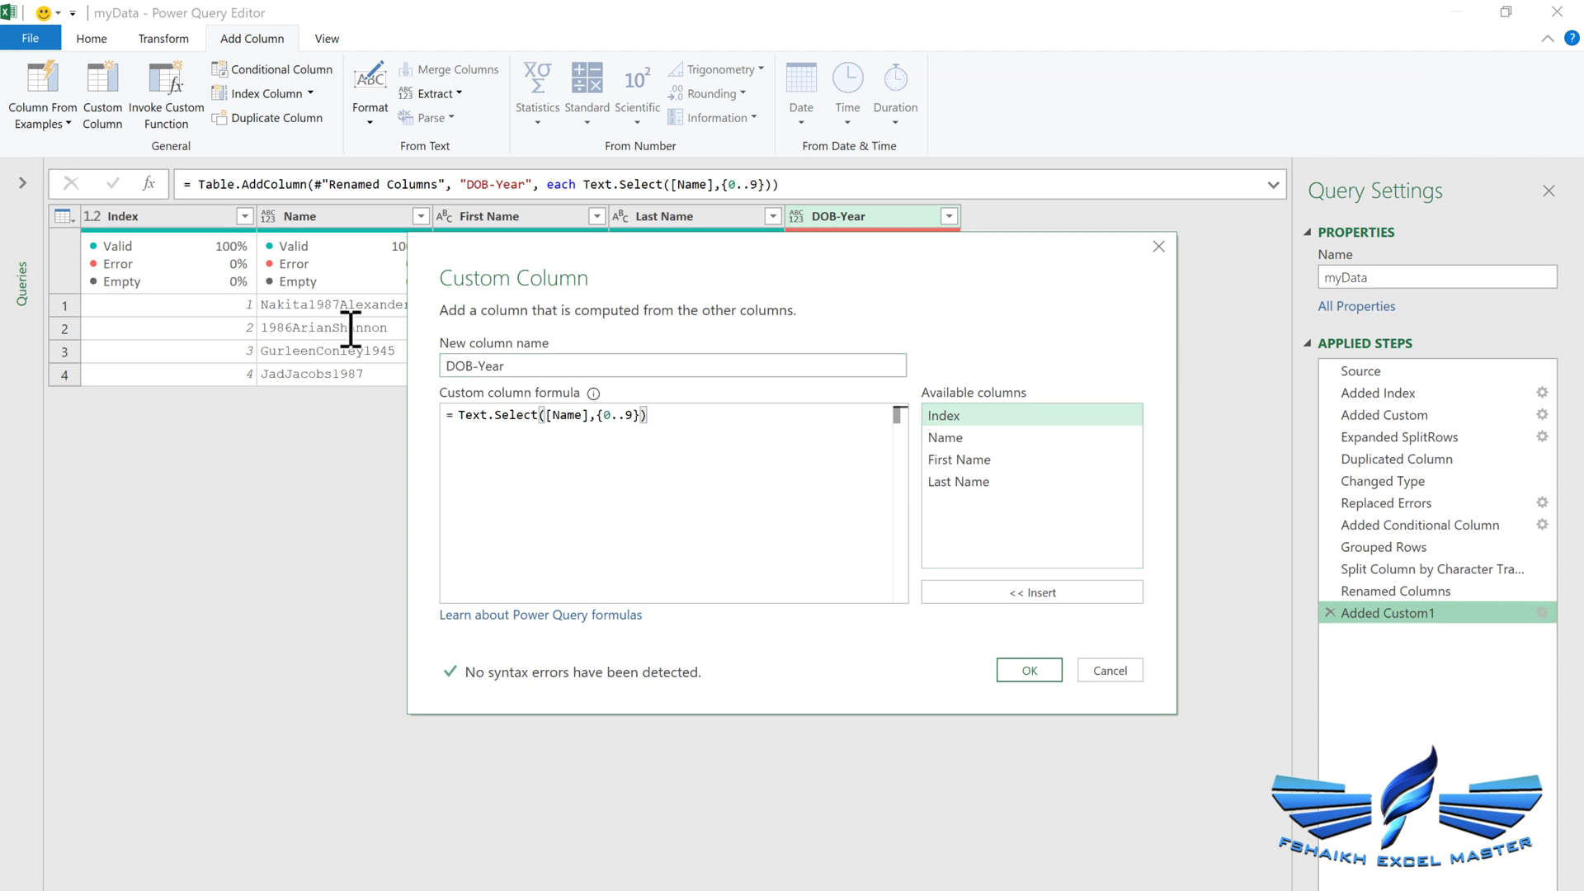
pyautogui.click(601, 416)
pyautogui.write('"')
pyautogui.press('Right')
pyautogui.write('"')
pyautogui.click(641, 415)
pyautogui.write('"0')
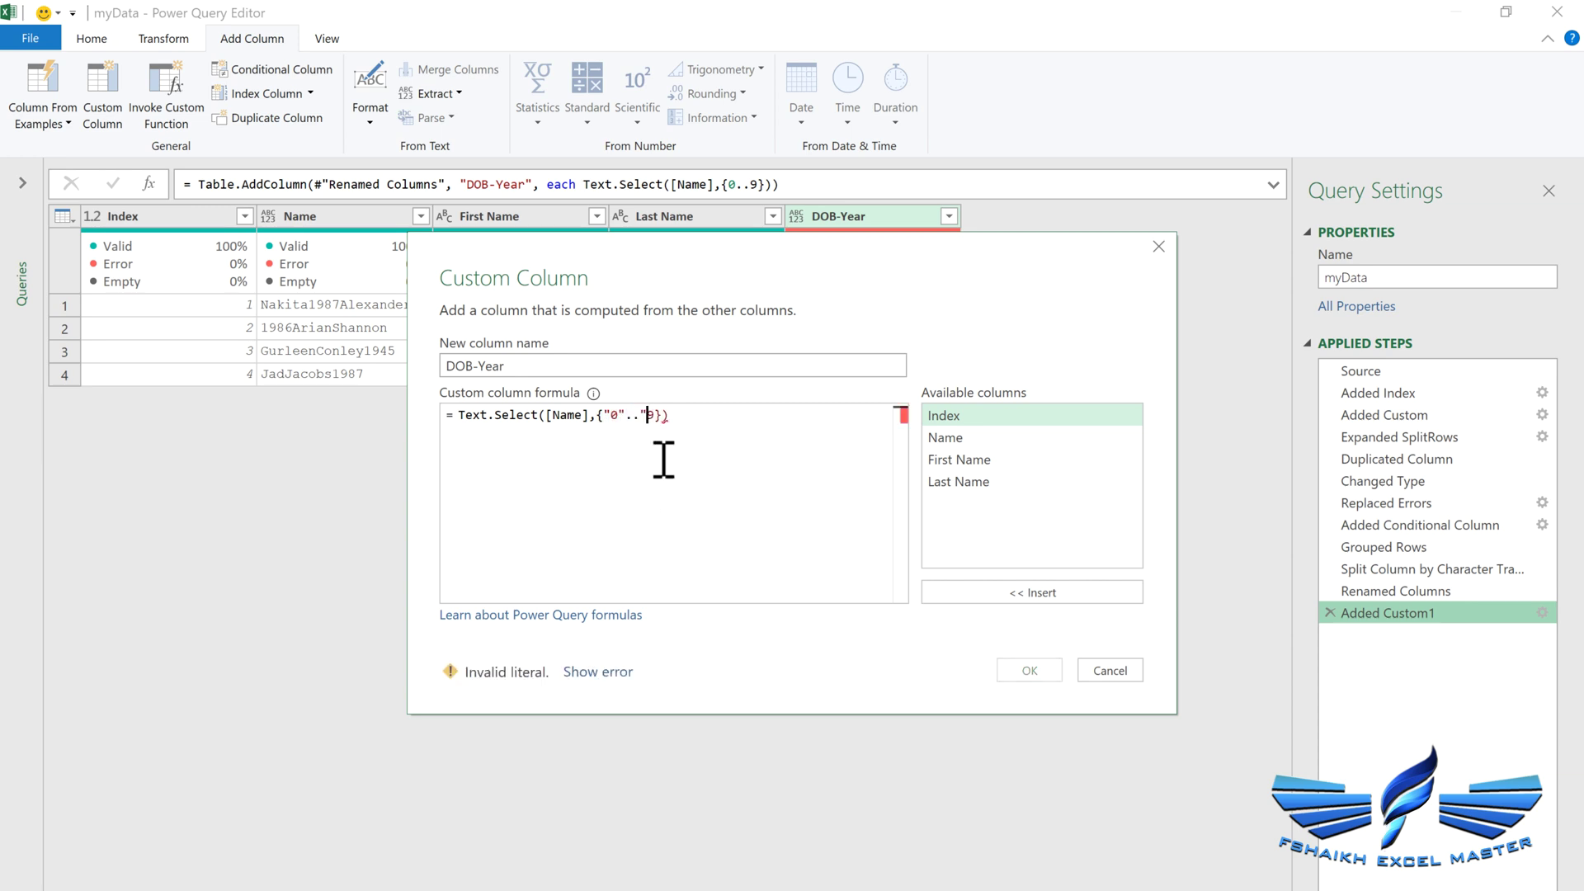
pyautogui.write('"')
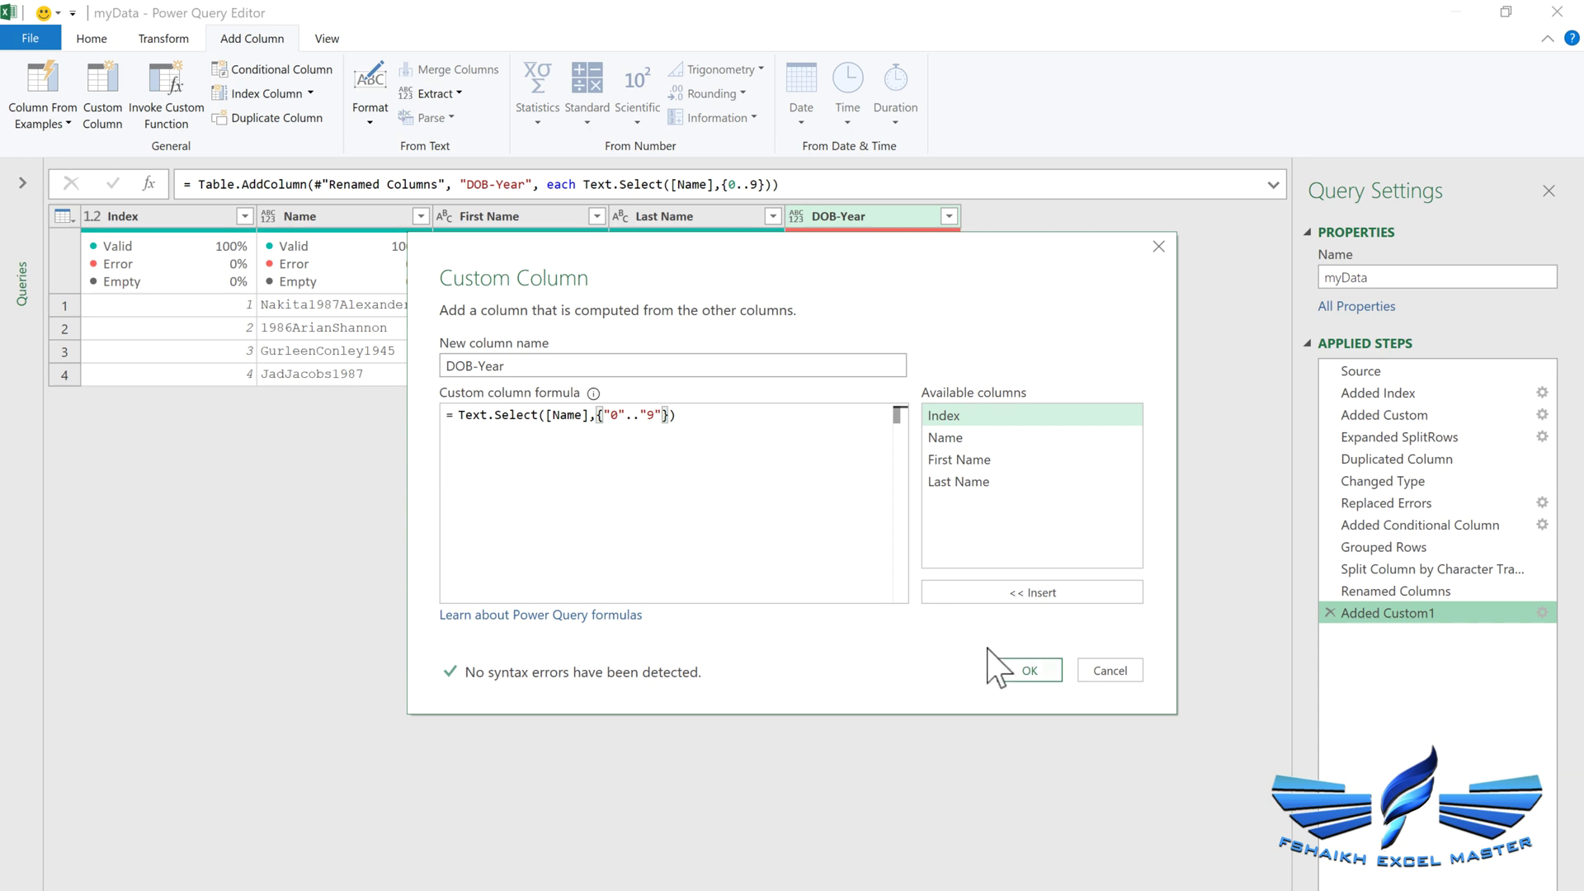
pyautogui.click(1030, 670)
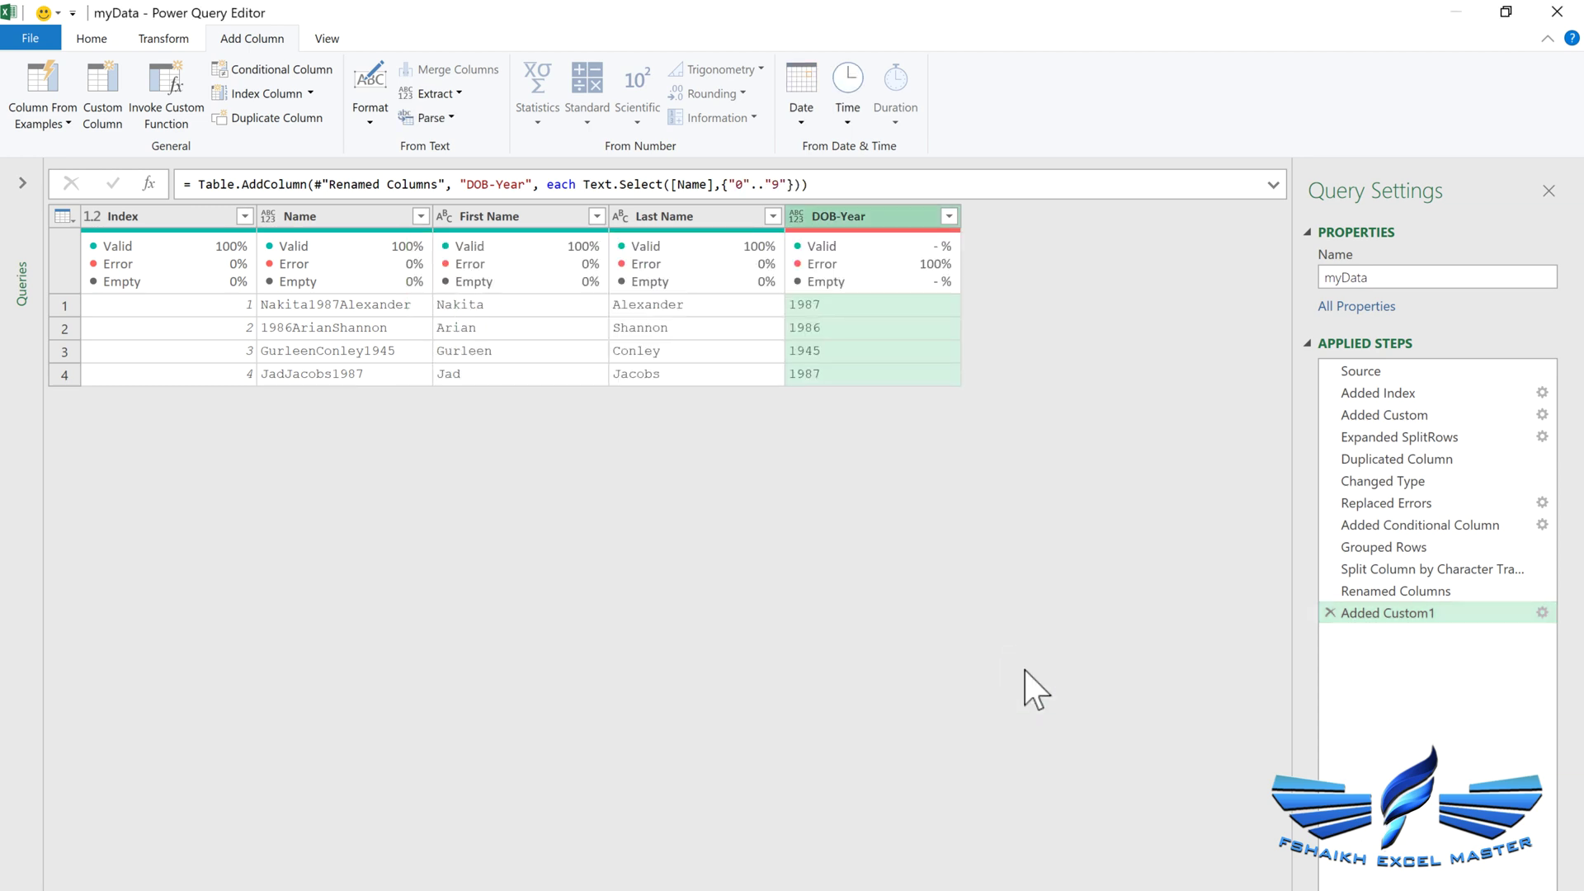
# Step: Make DOB-Year a Whole Number column, sort by Index ascending, then remove Index
pyautogui.click(802, 218)
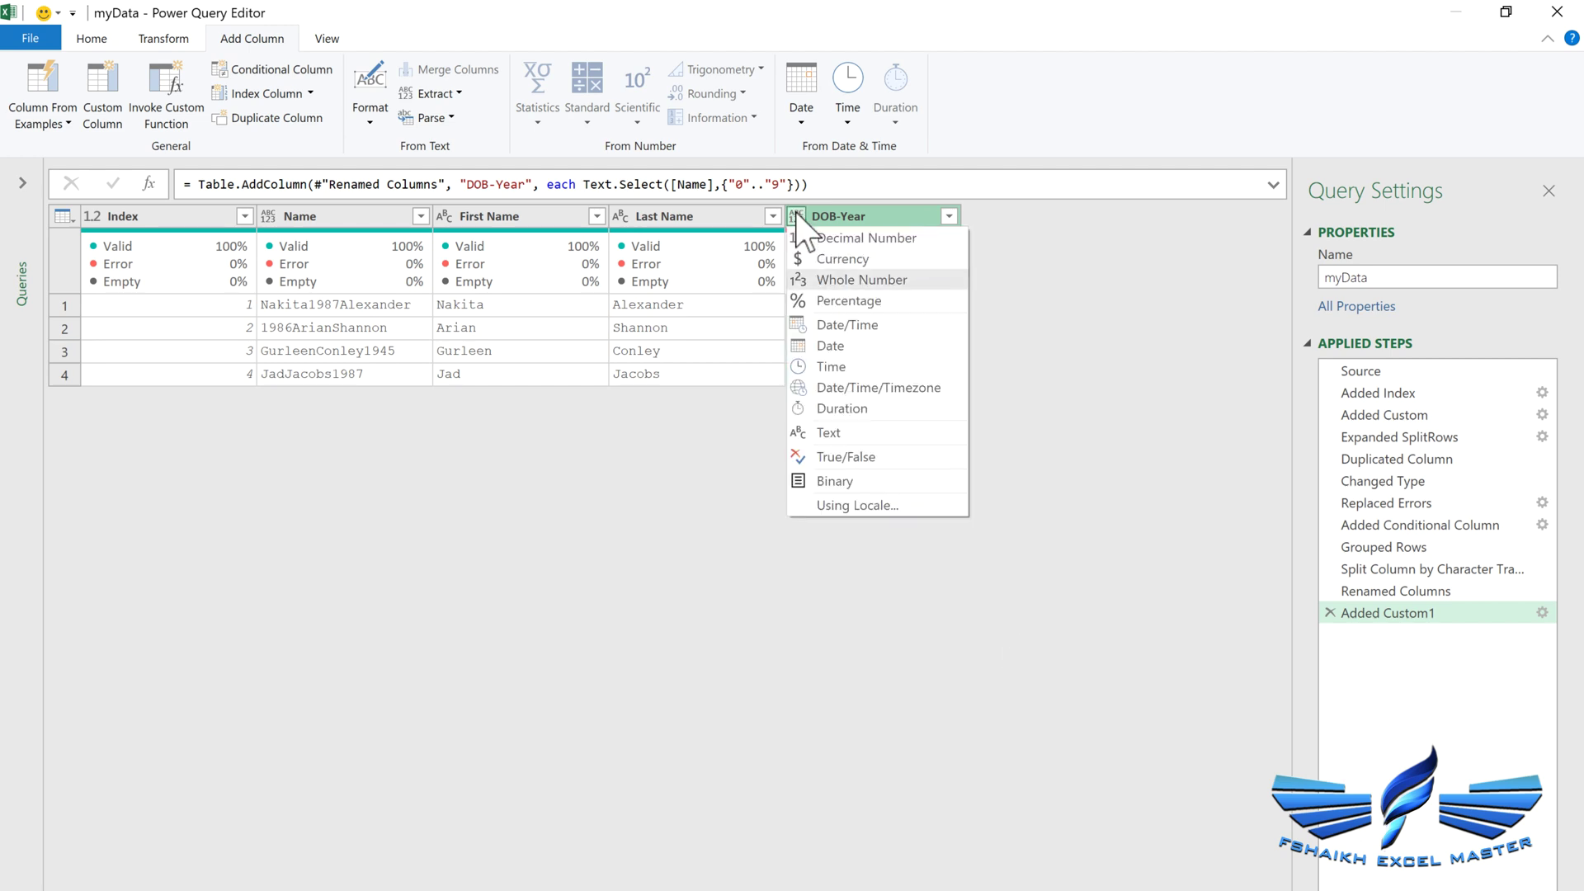
pyautogui.click(880, 280)
pyautogui.click(242, 220)
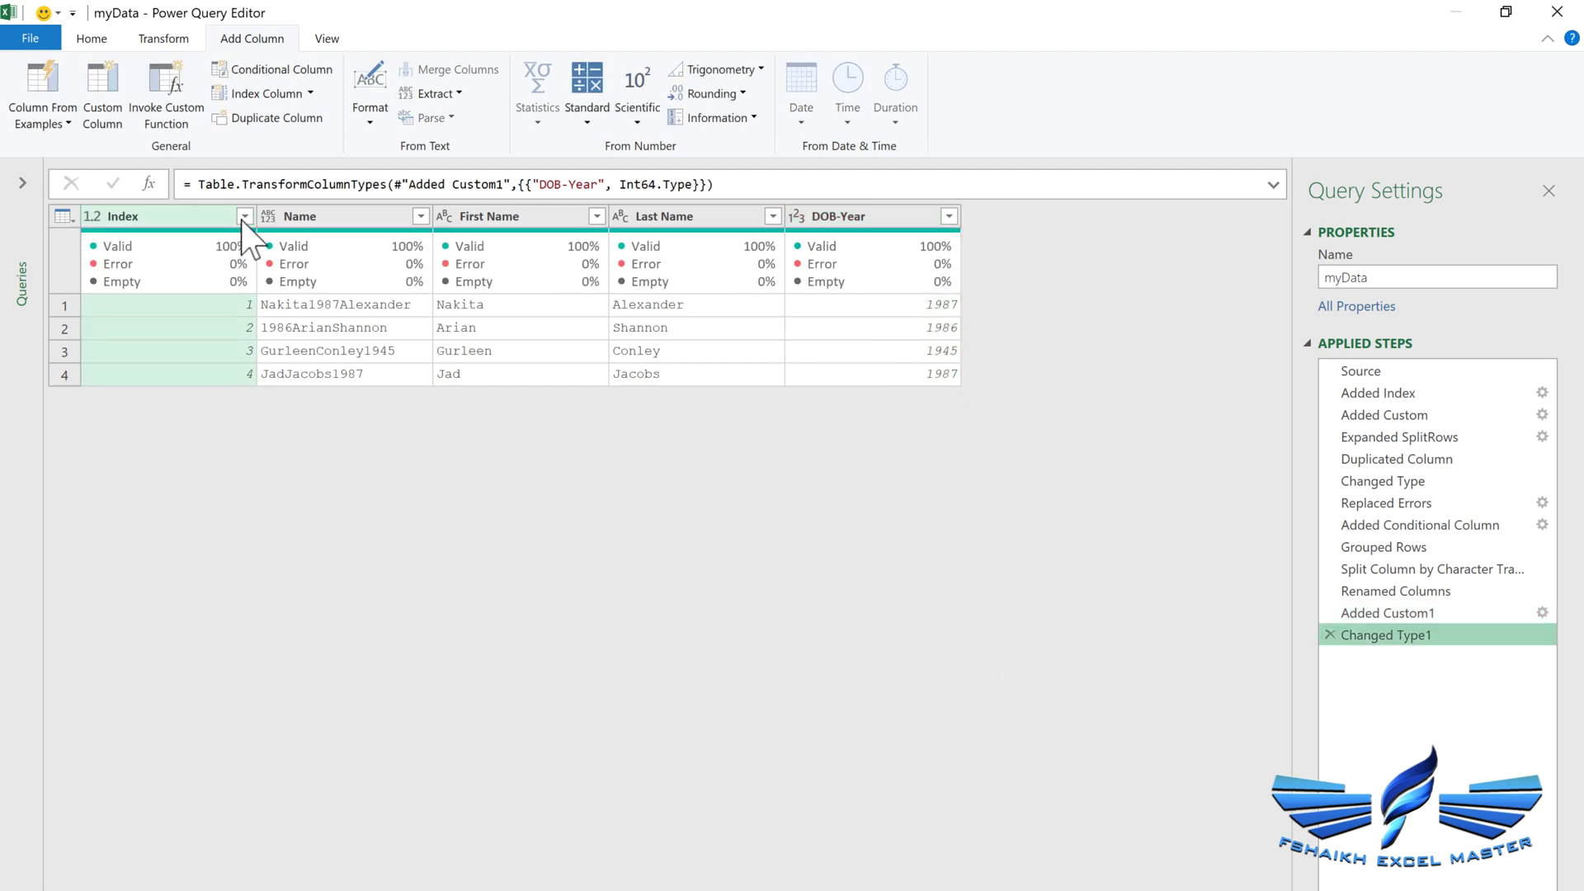
pyautogui.click(244, 216)
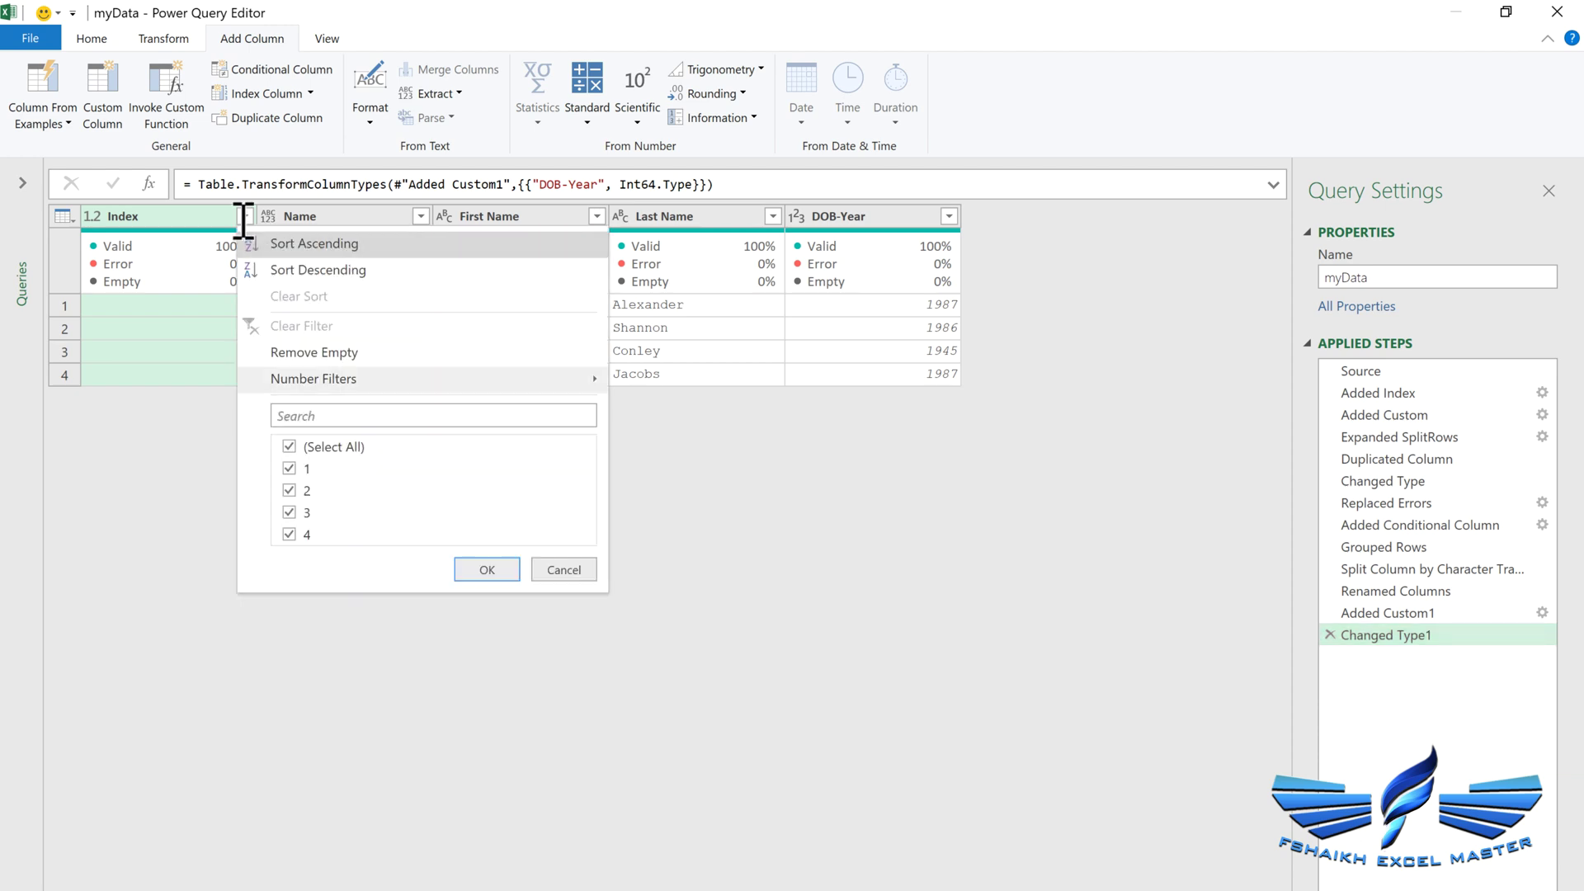
pyautogui.click(343, 244)
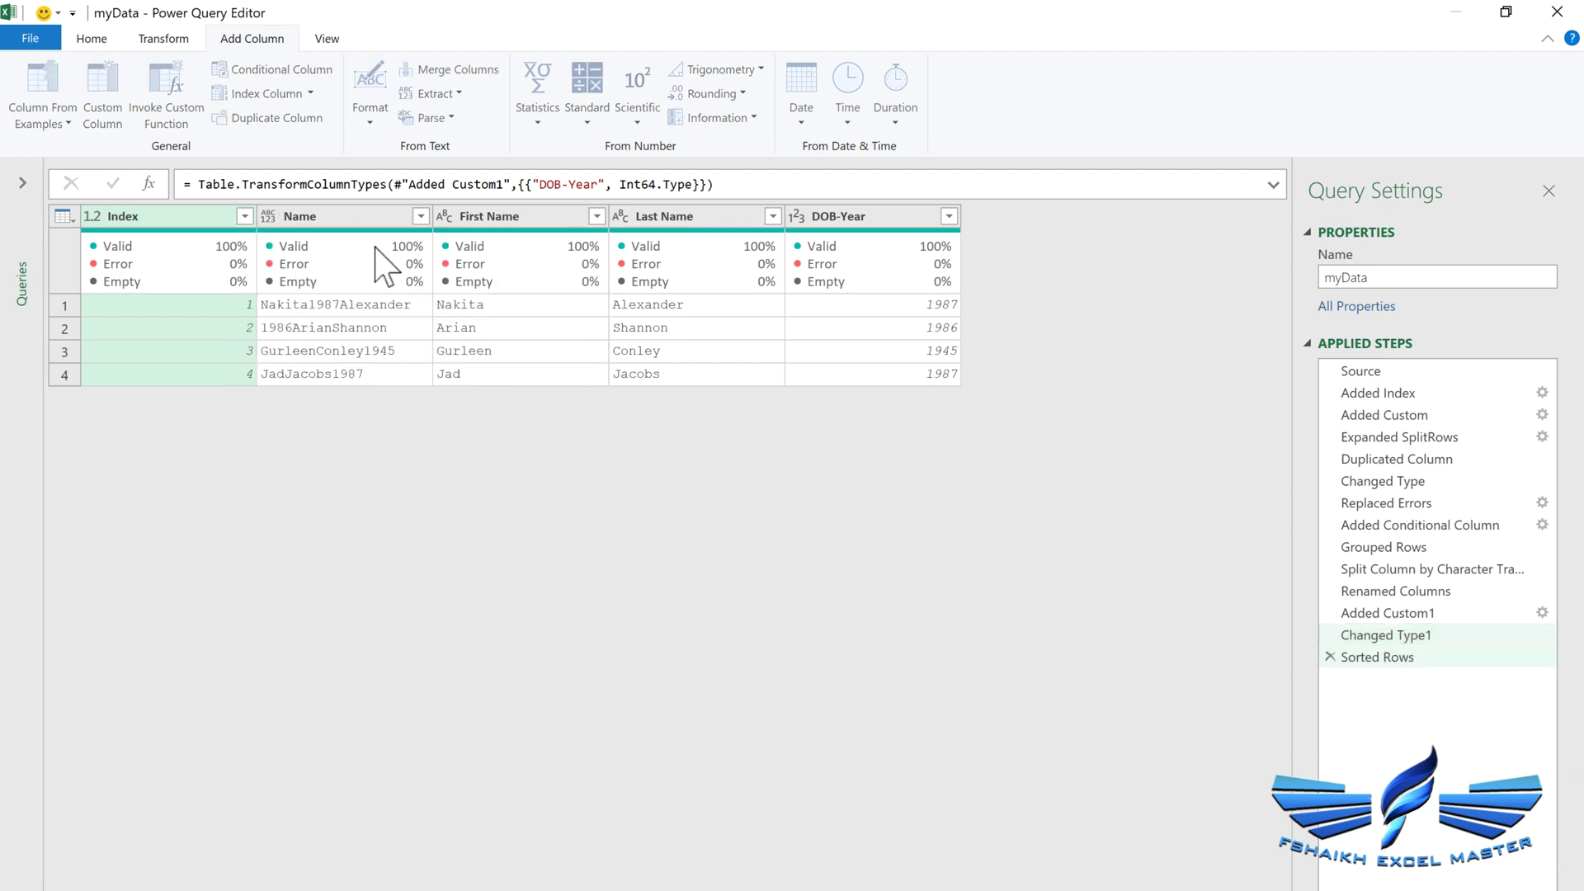
pyautogui.rightClick(206, 217)
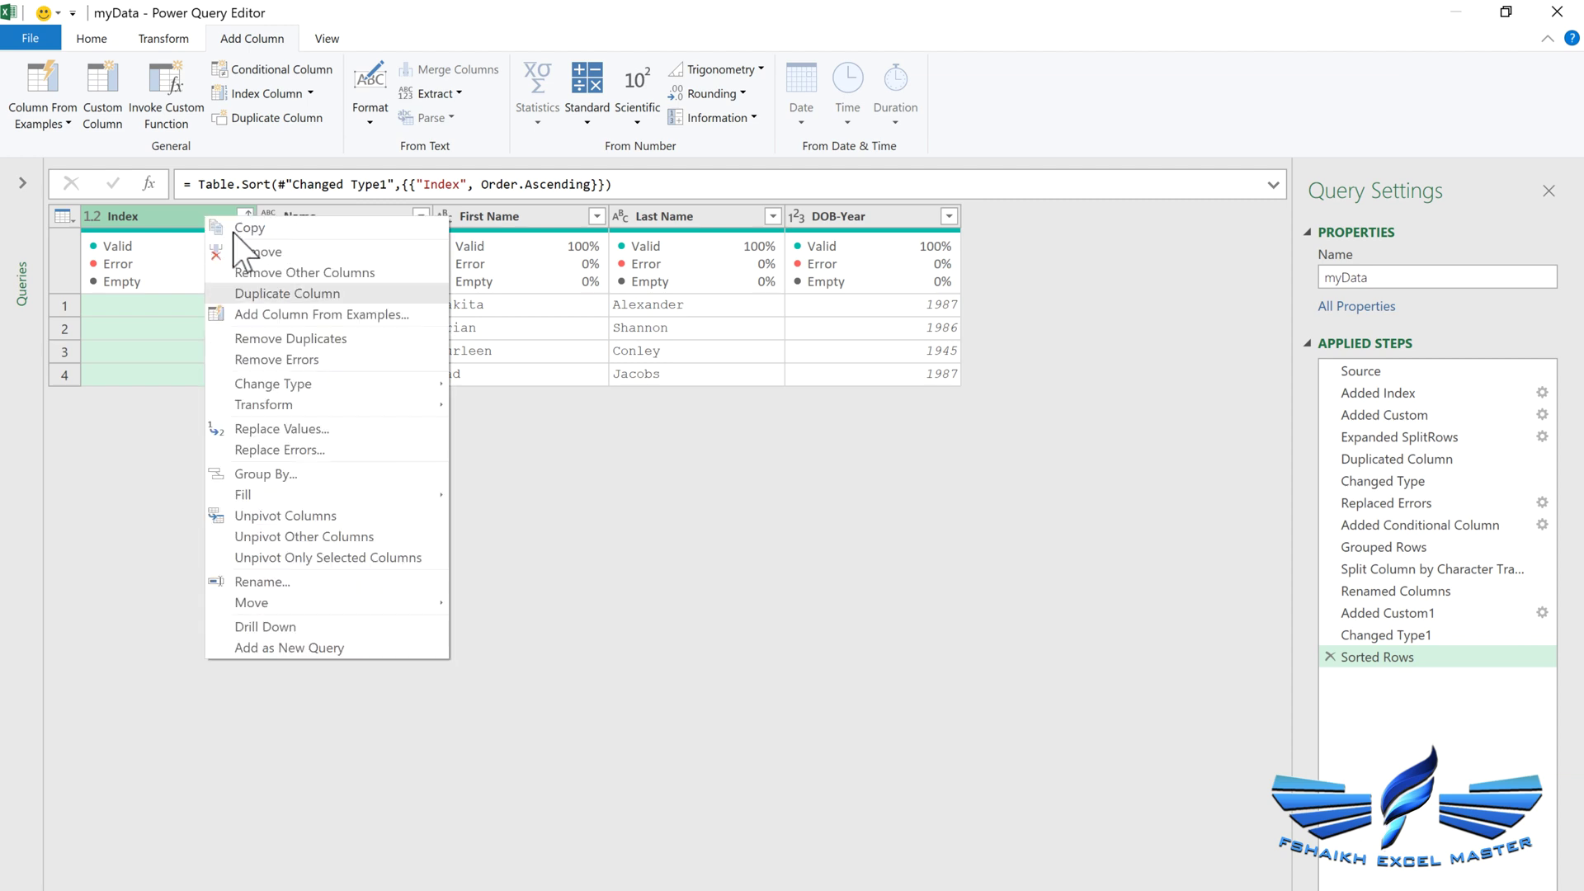
pyautogui.click(273, 252)
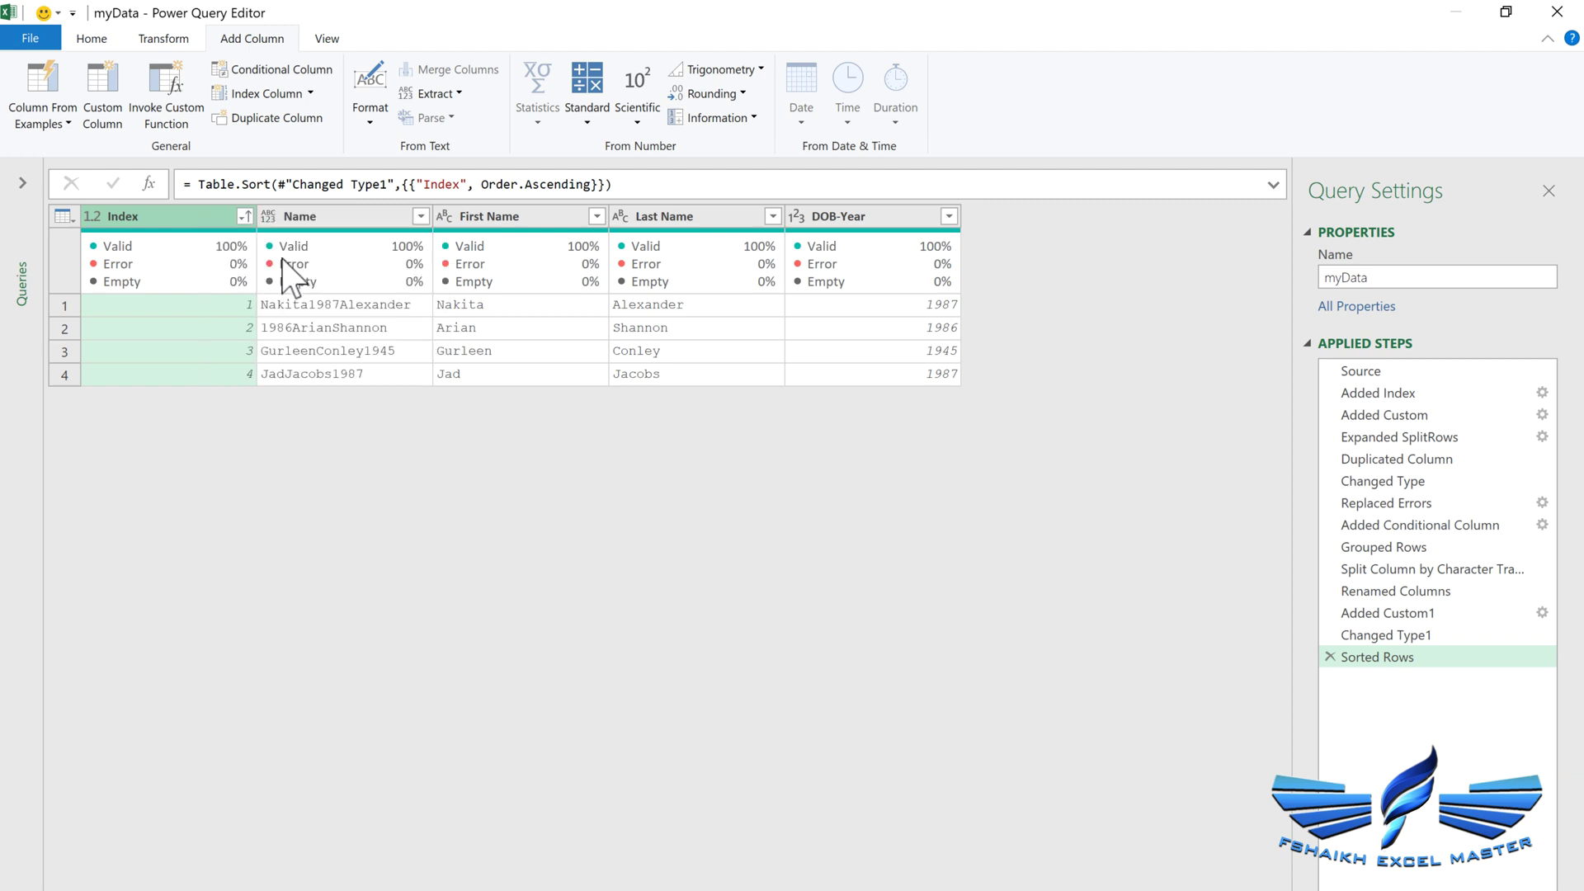
# Step: Close & Load the query as a table at cell C3 of the existing worksheet
pyautogui.click(92, 38)
pyautogui.click(29, 122)
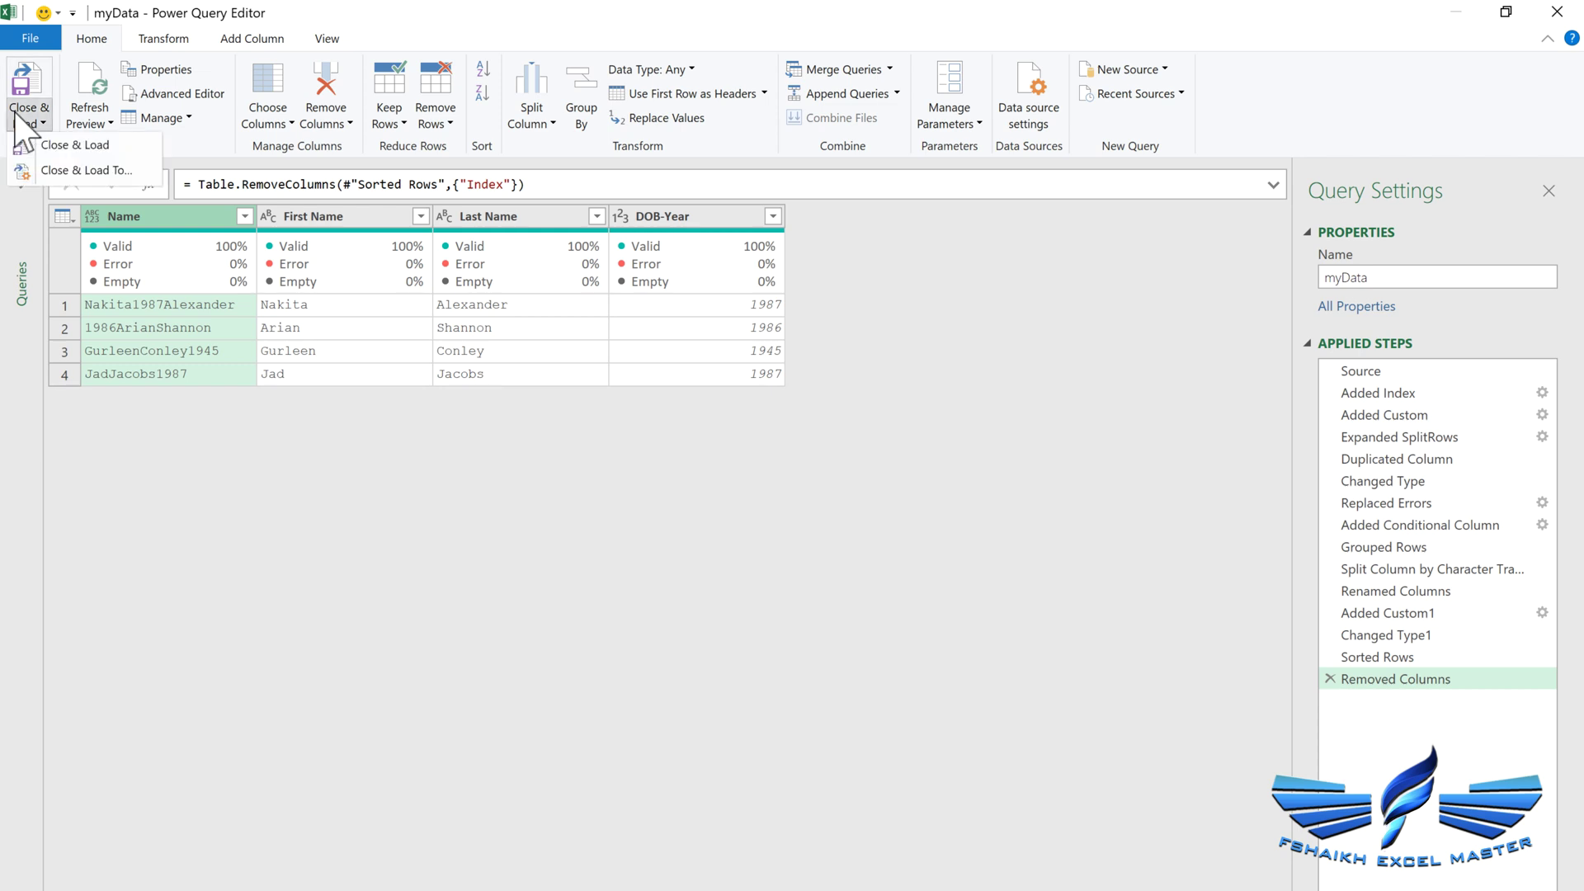
pyautogui.click(66, 171)
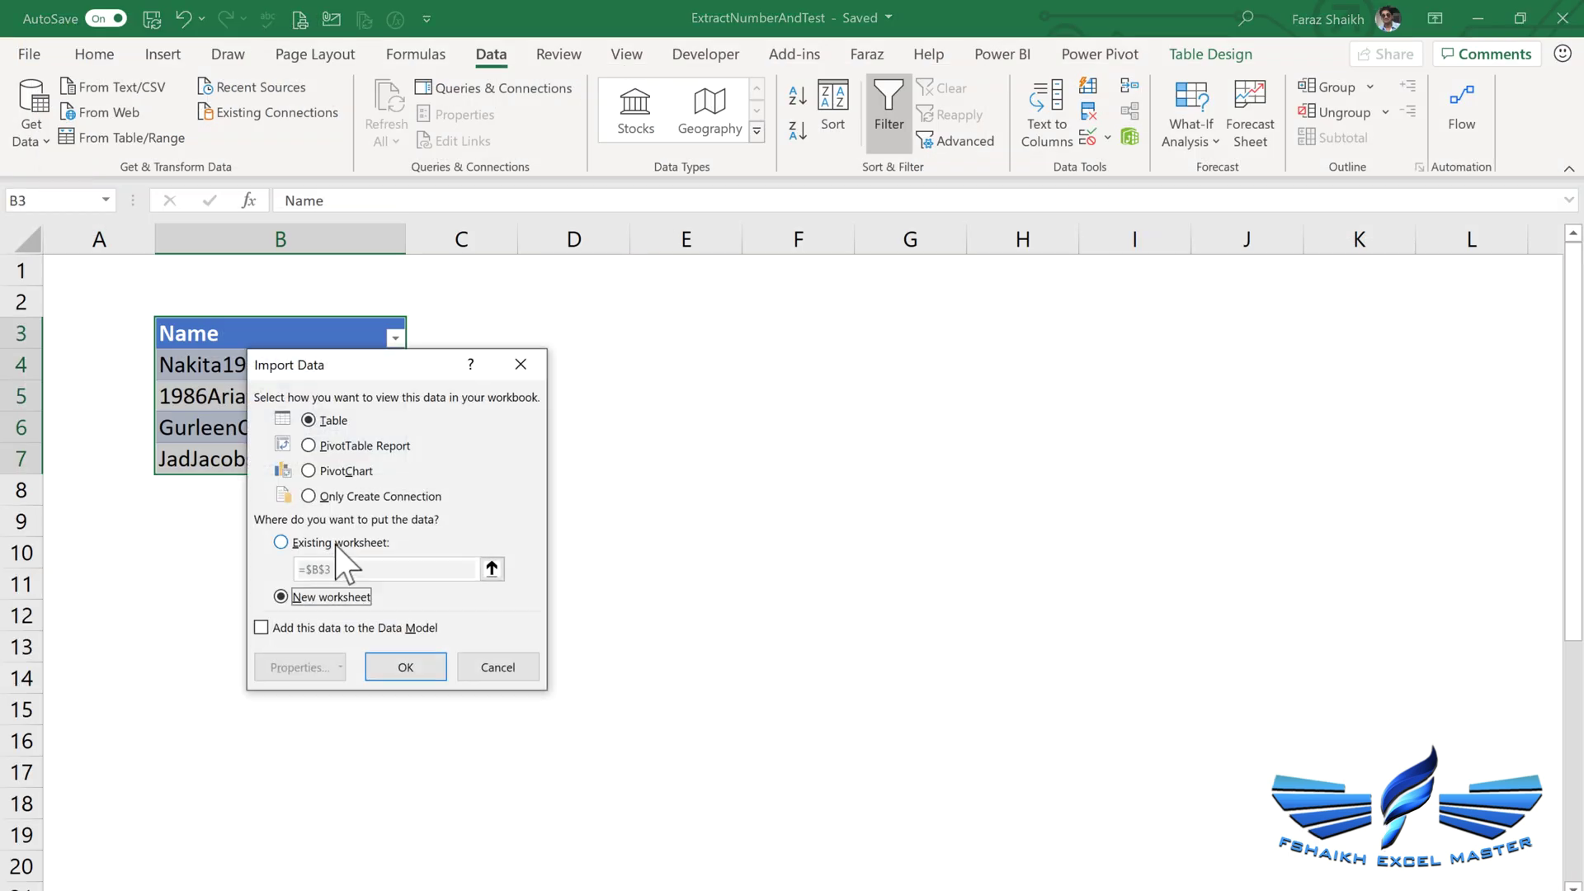
pyautogui.moveTo(343, 360); pyautogui.dragTo(667, 354)
pyautogui.click(512, 335)
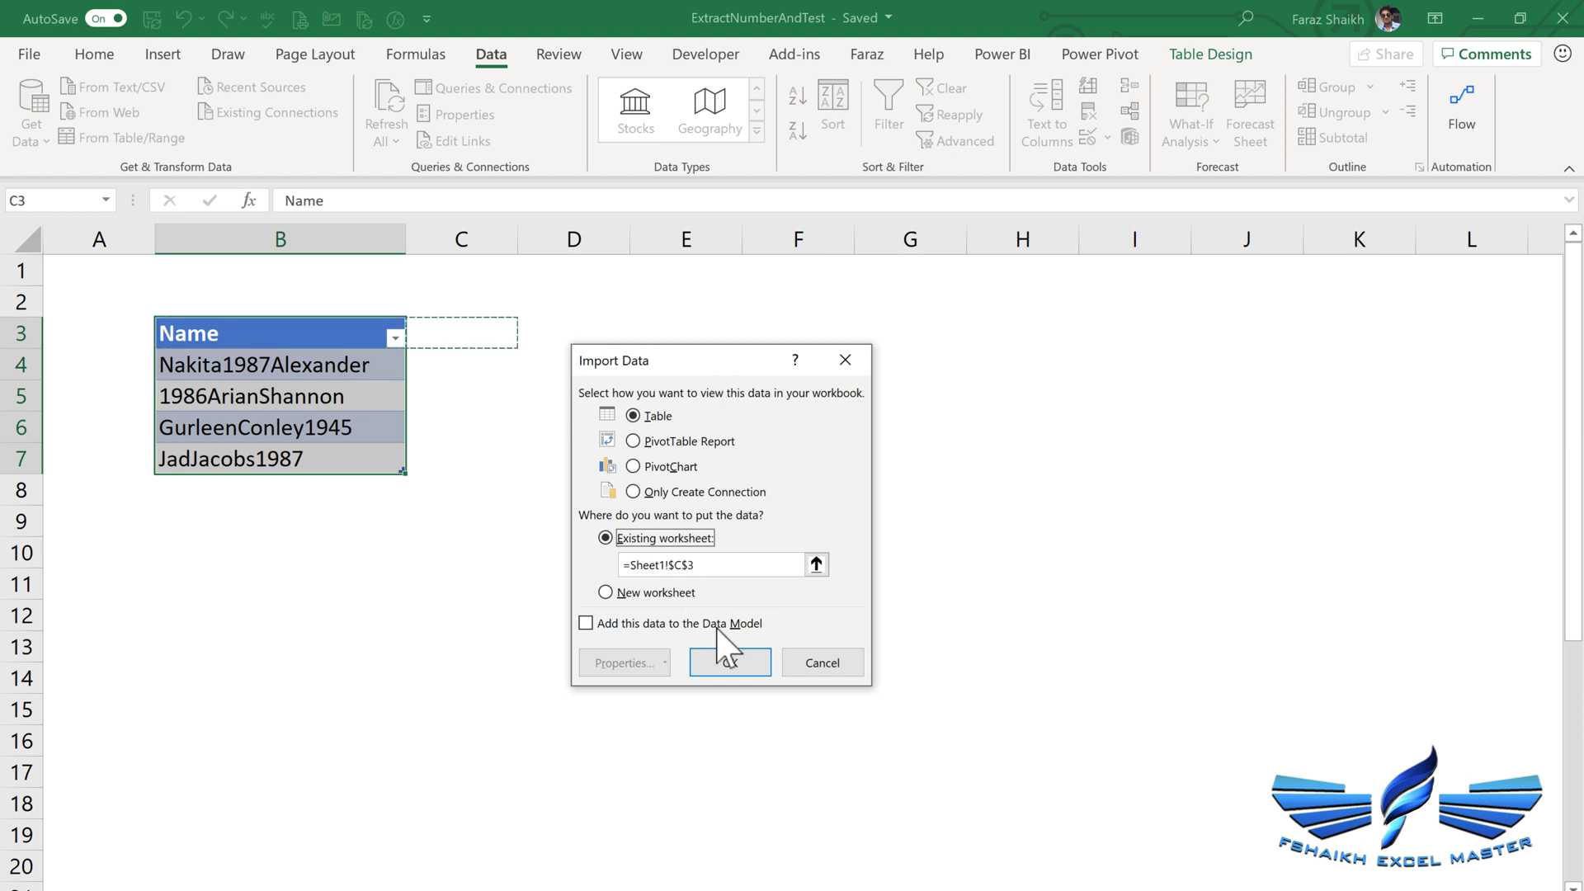
pyautogui.click(730, 660)
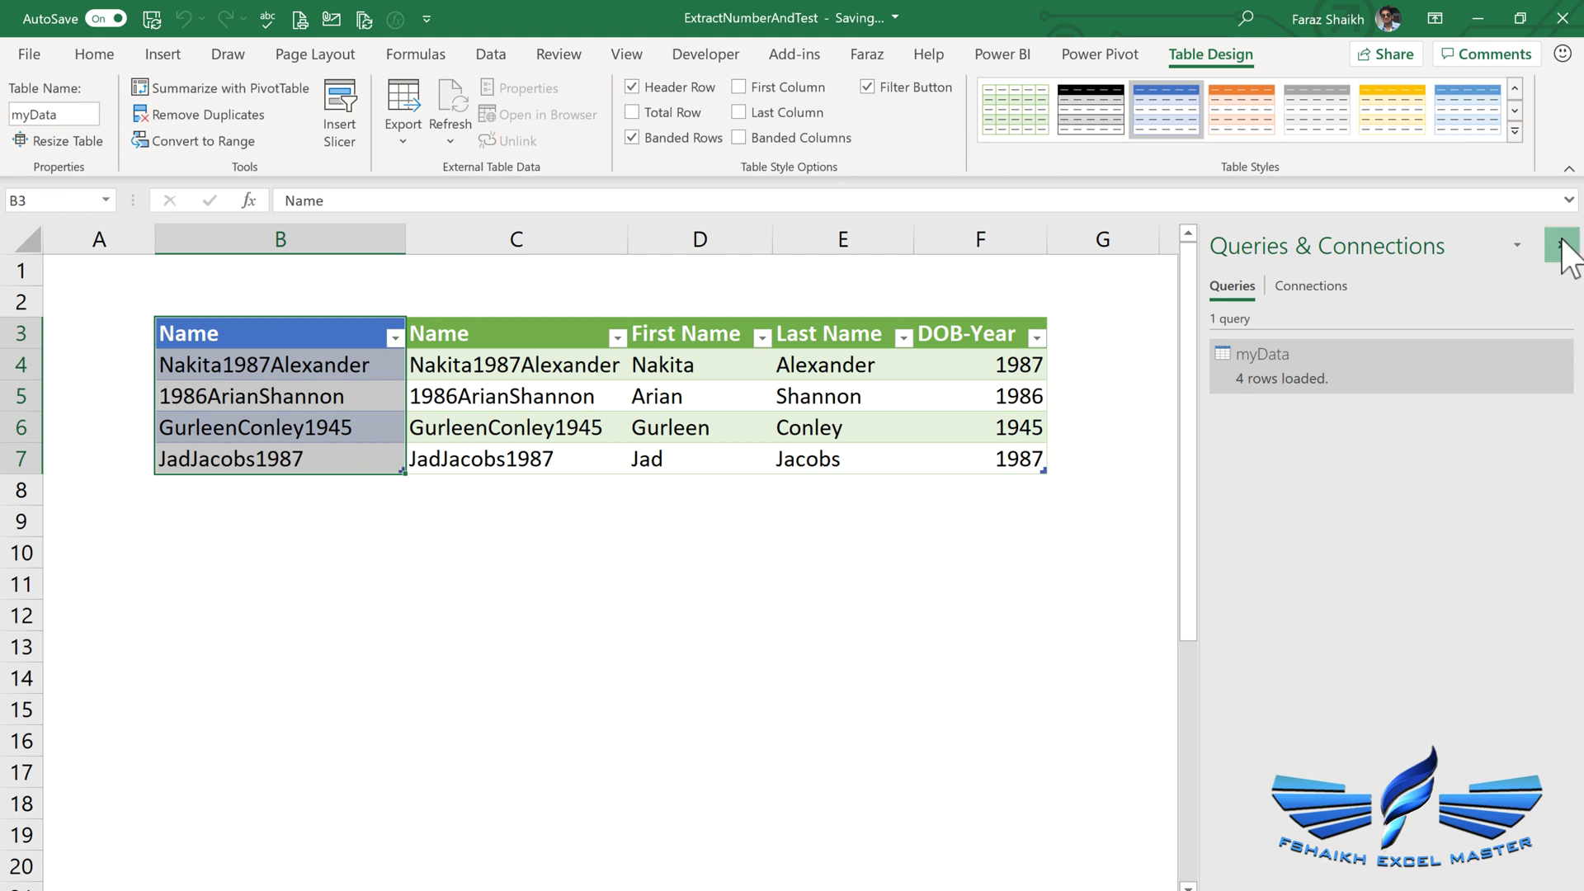
pyautogui.click(1561, 244)
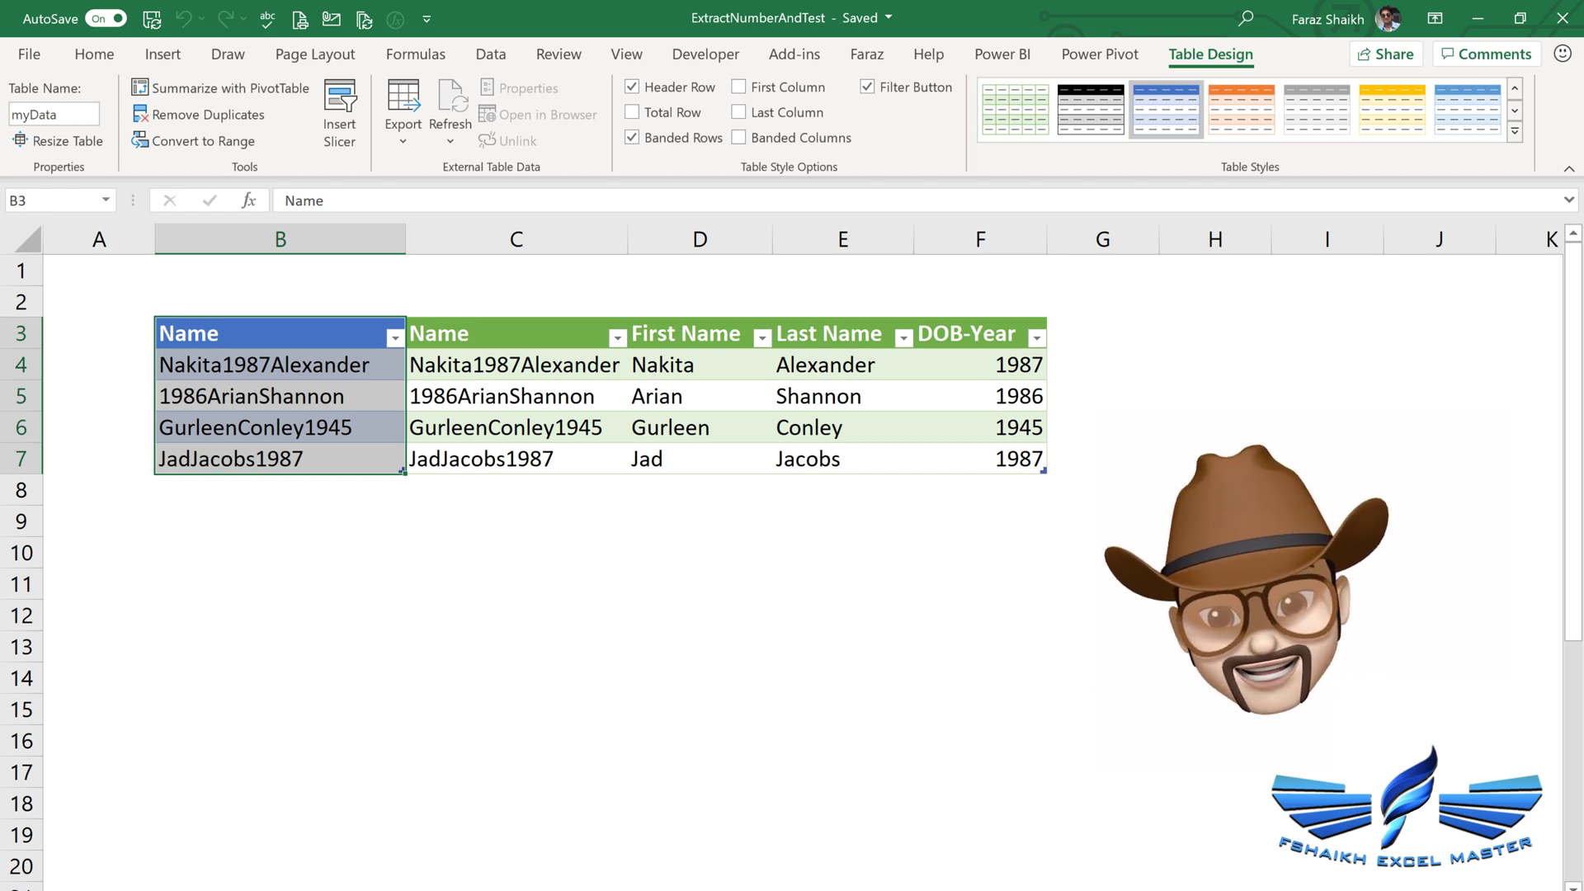
# Step: Paste six new names from B8 downward and refresh the result table
pyautogui.click(330, 490)
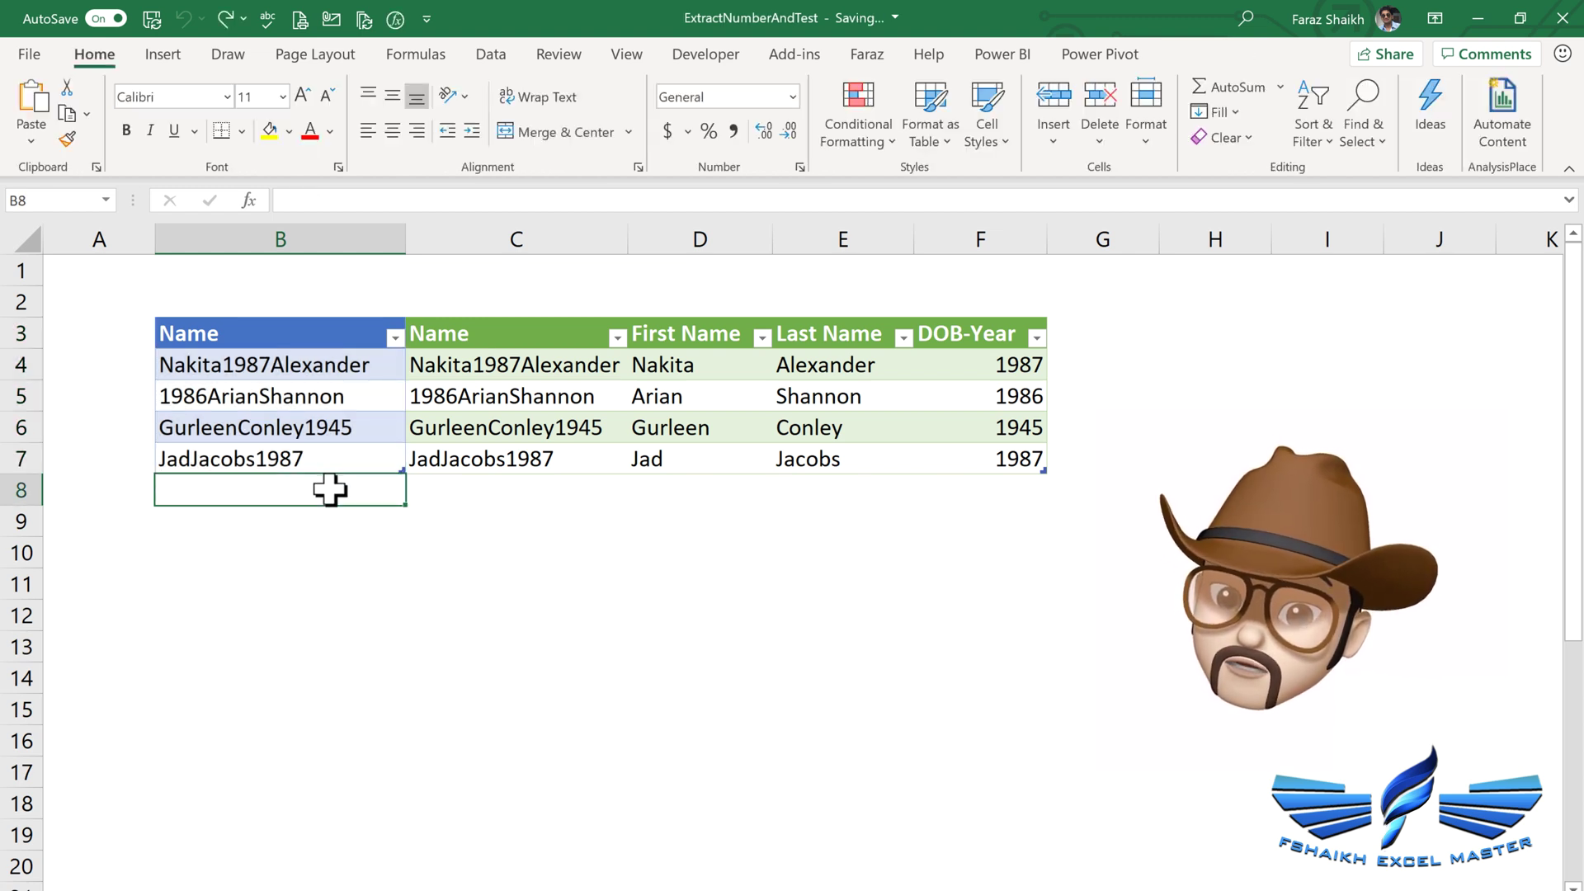
pyautogui.hotkey('ctrl', 'v')
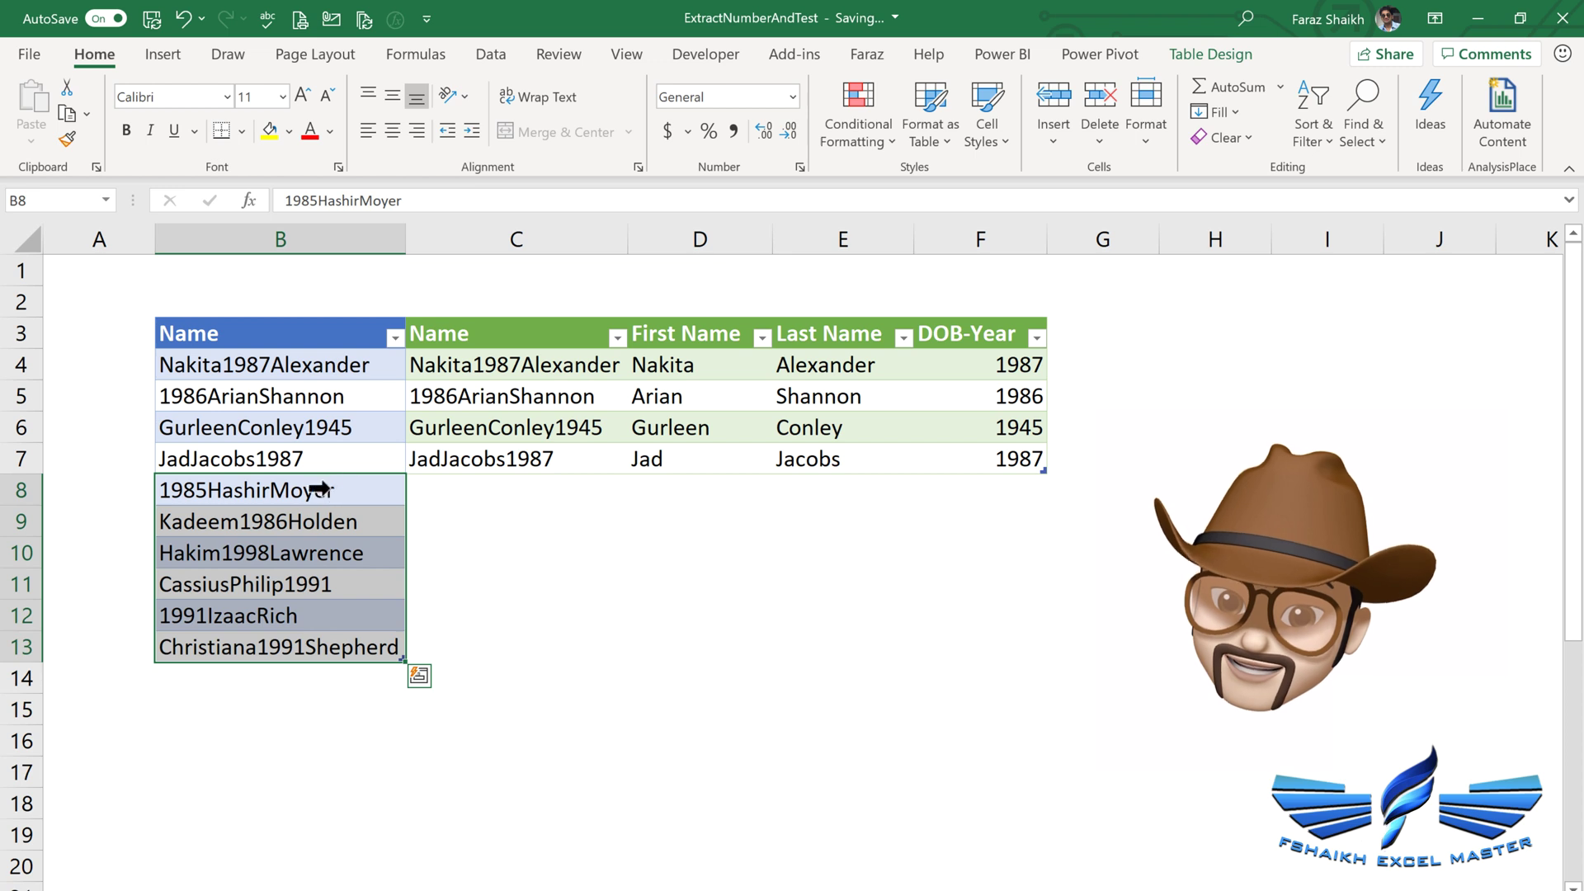
pyautogui.click(518, 400)
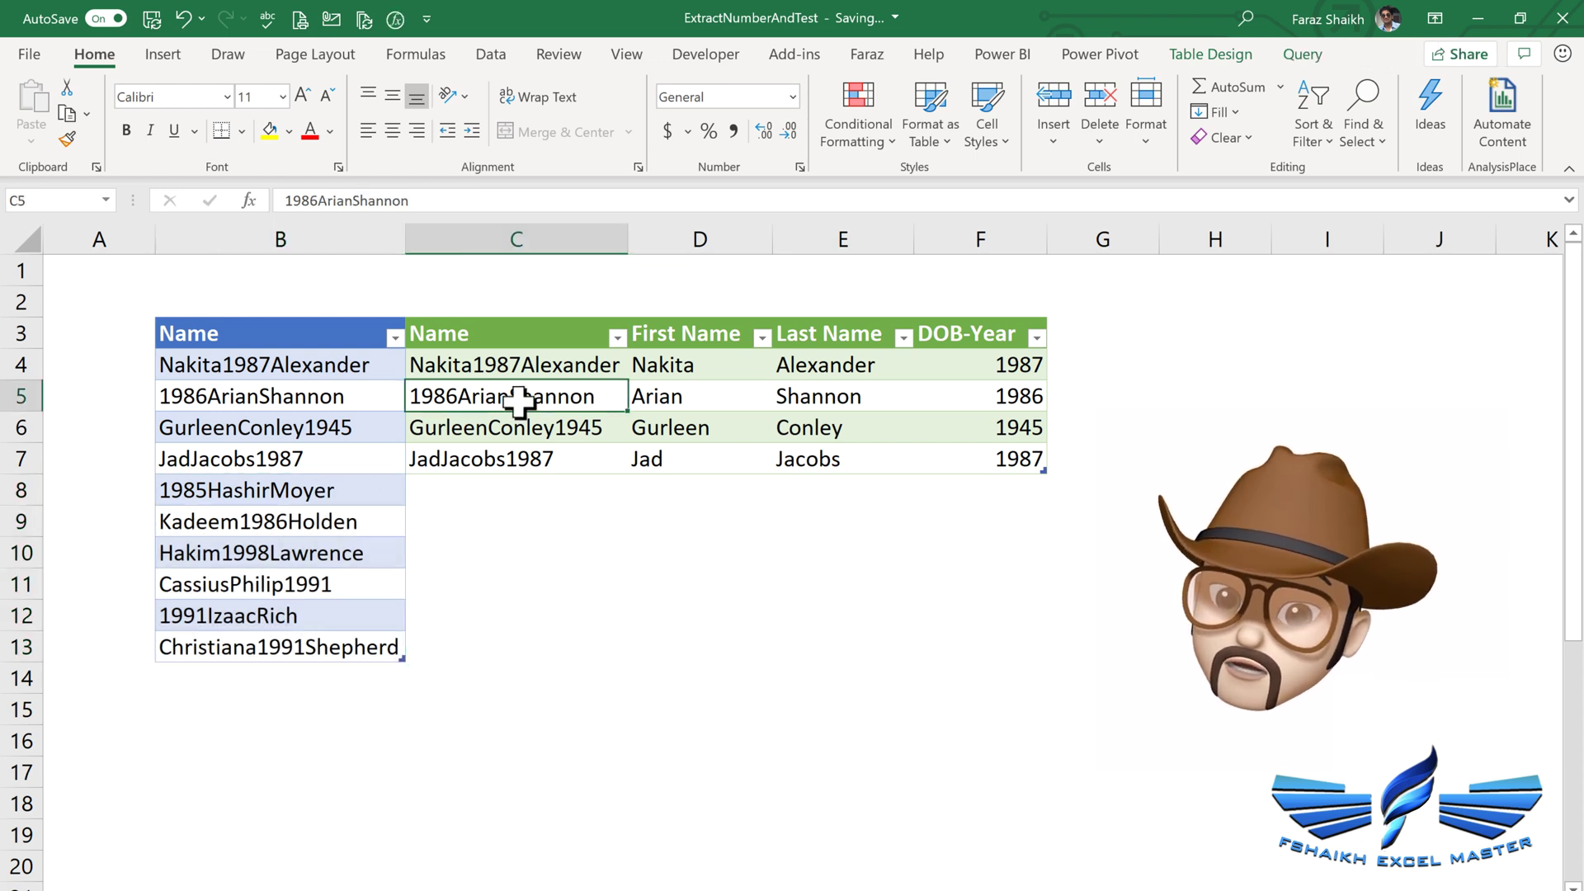
pyautogui.rightClick(518, 400)
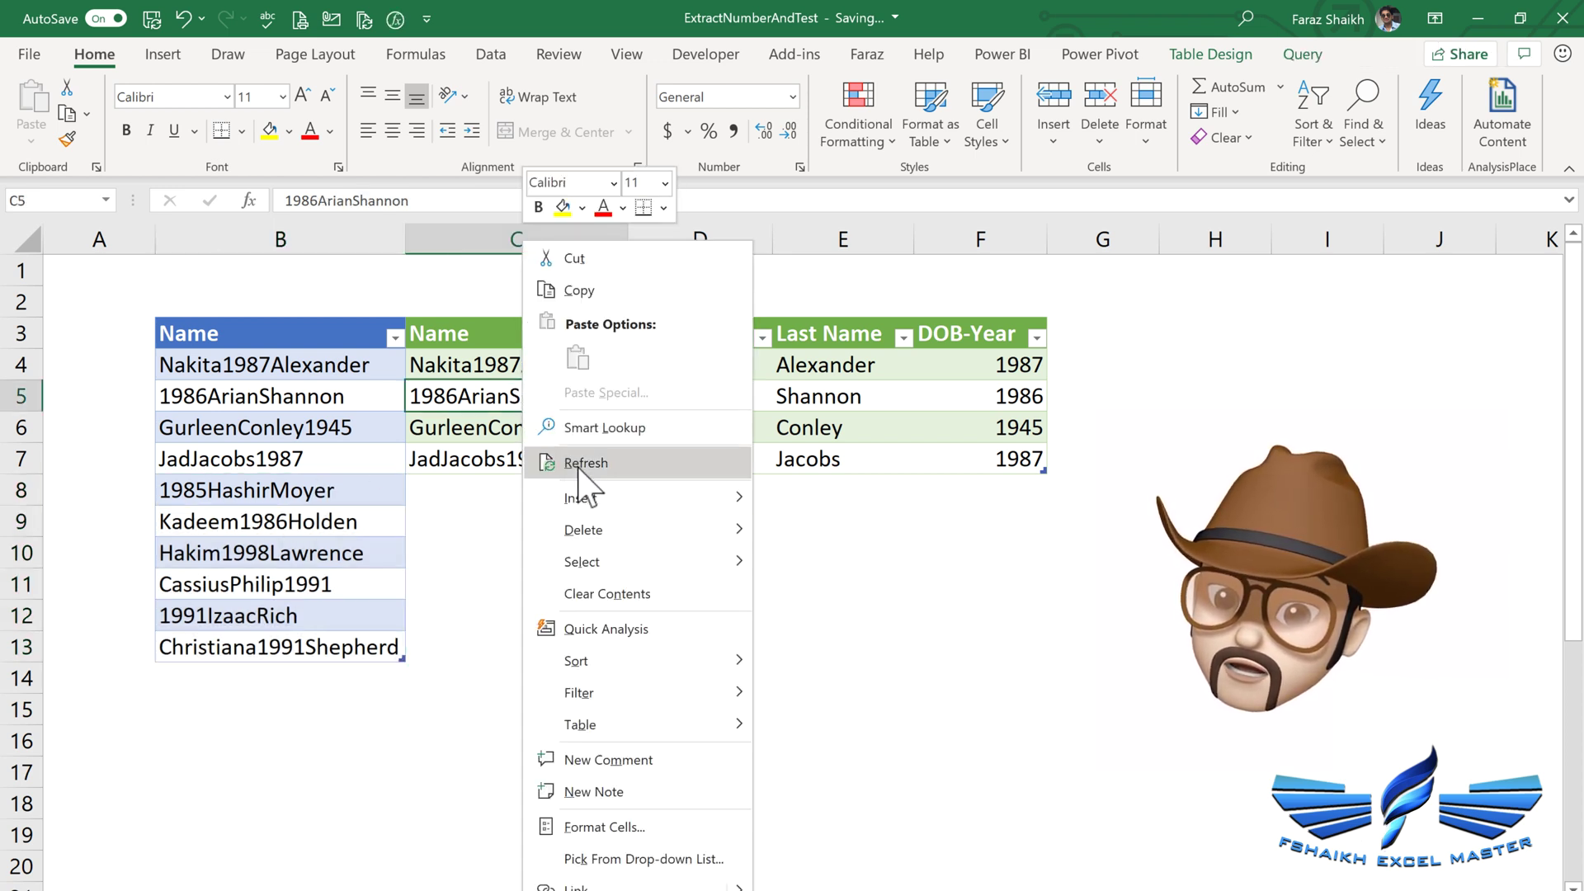
pyautogui.click(540, 460)
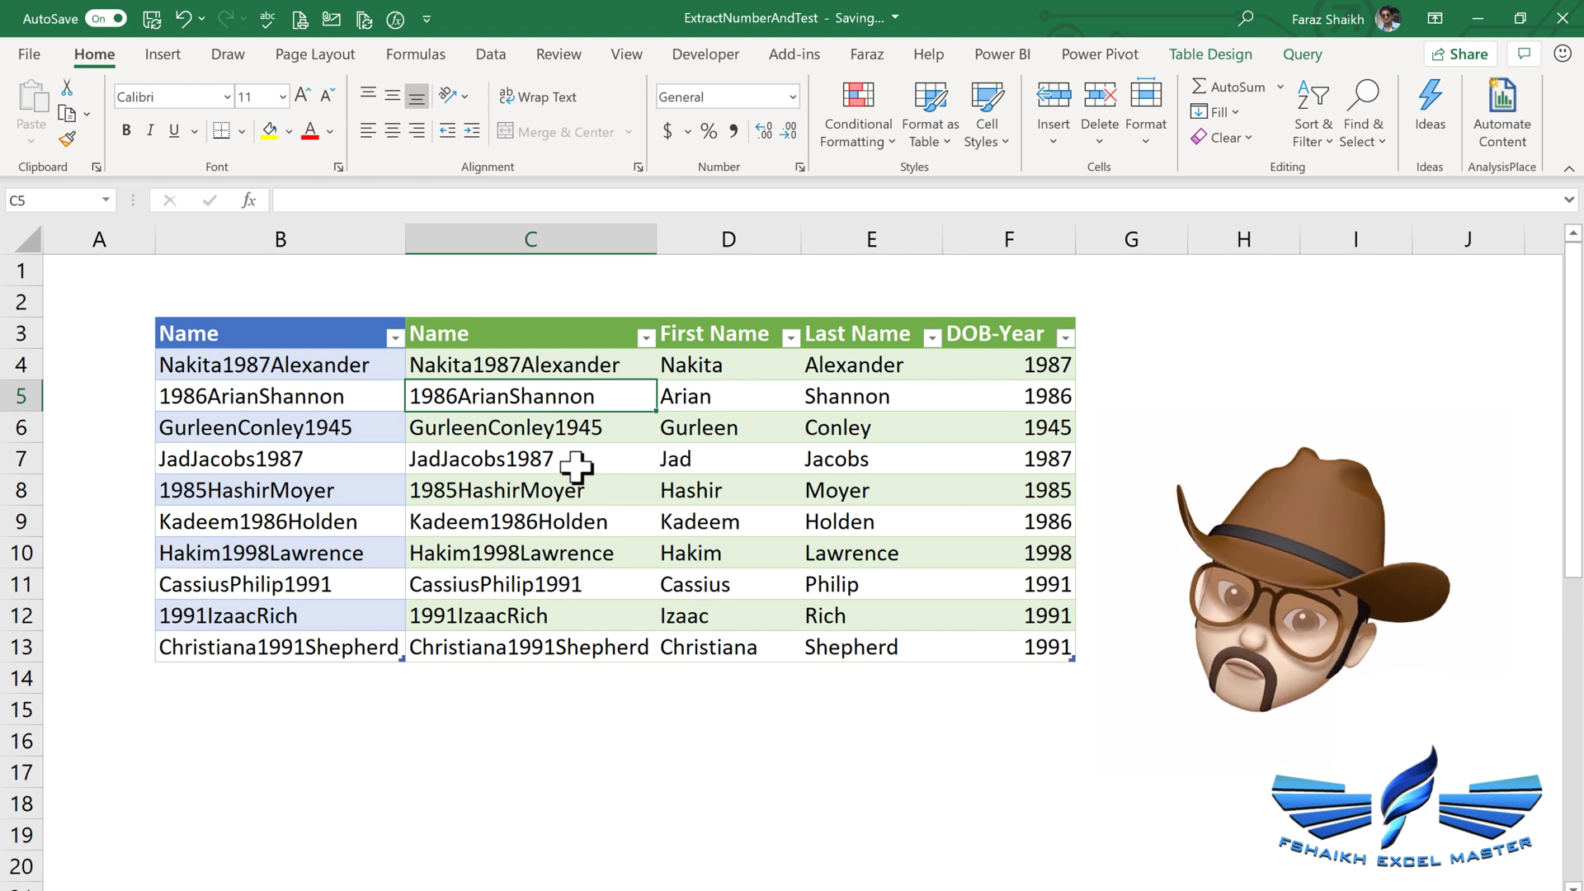